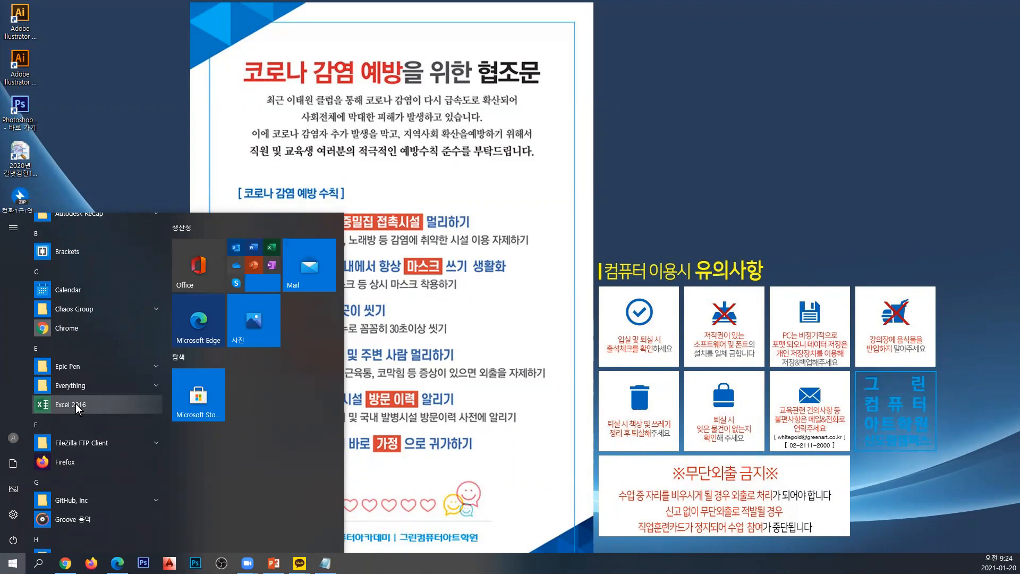
Step: Start Excel 2016 and dismiss the default-program prompts
click(76, 403)
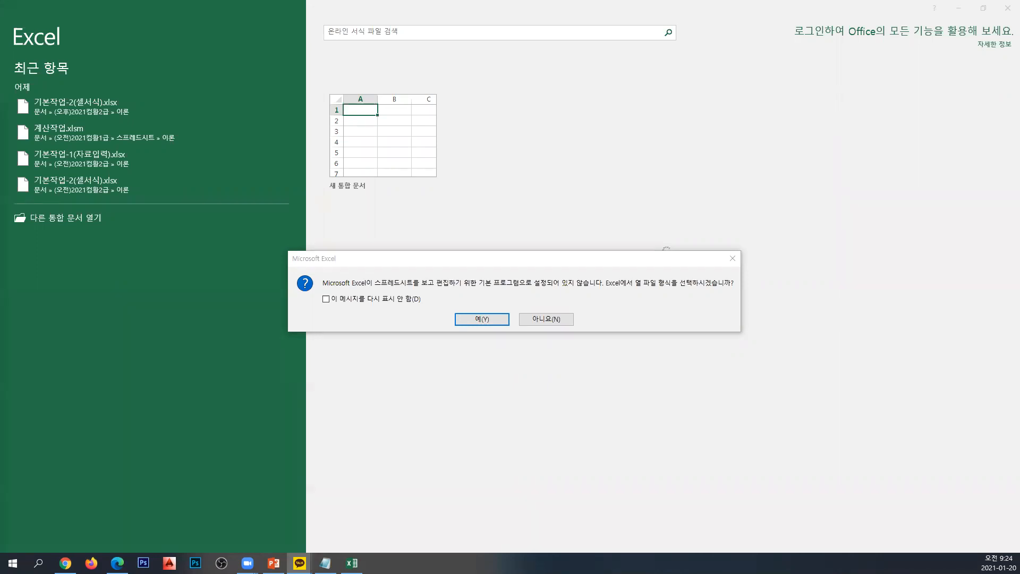
click(465, 317)
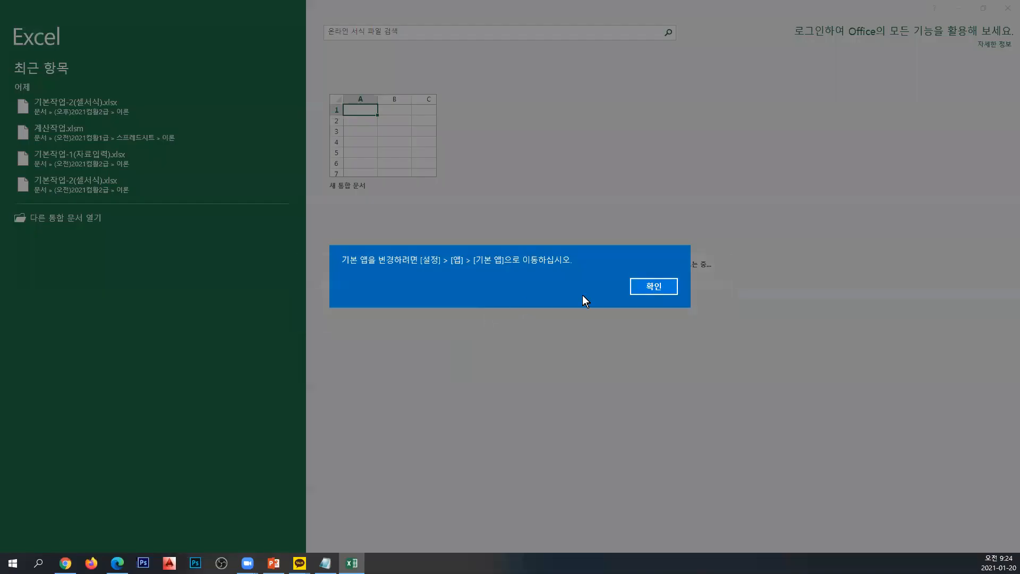
click(649, 286)
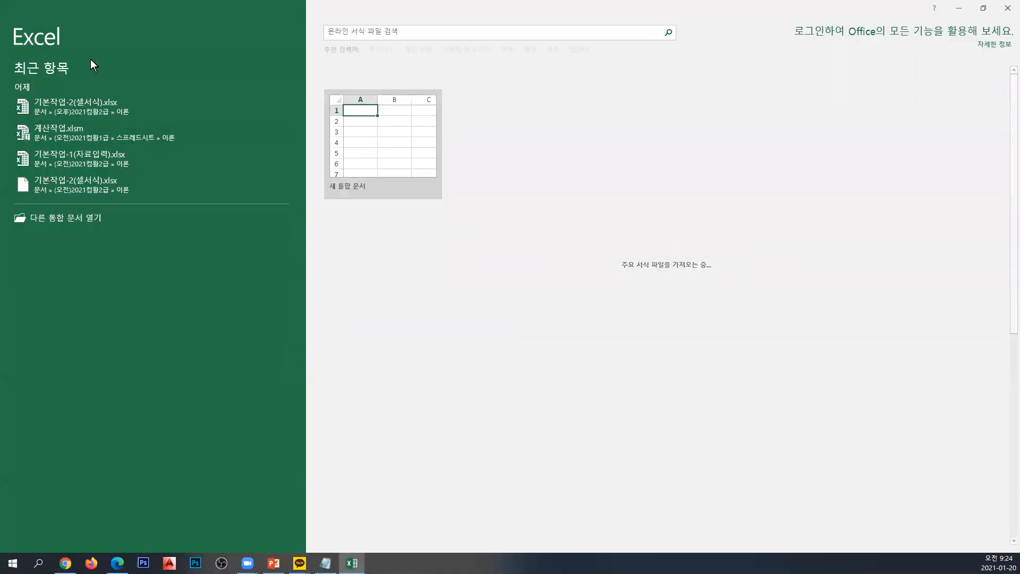
Step: Open the workbook 계산작업.xlsx from the 이론 folder inside (오전)2021컴활2급
click(82, 219)
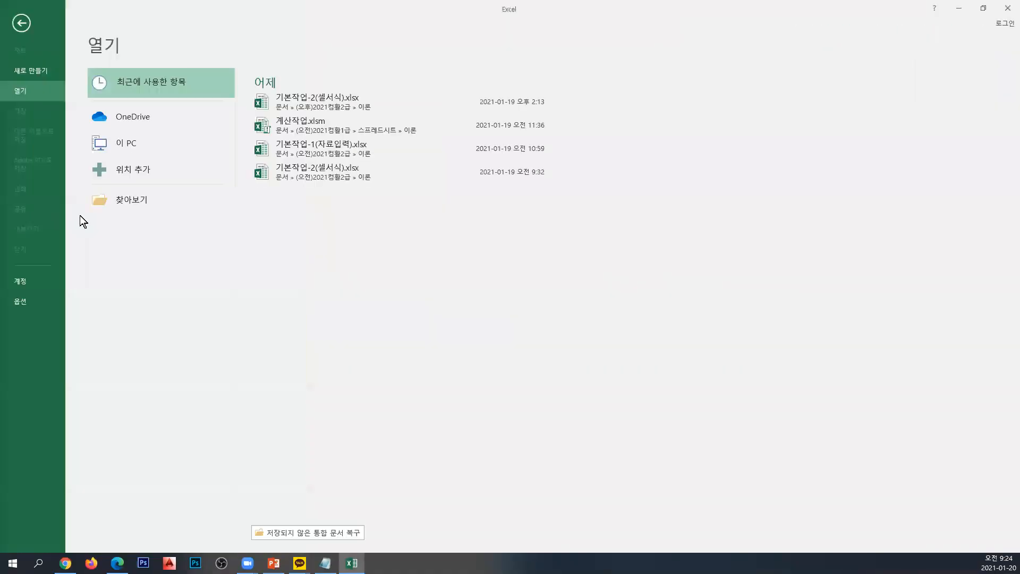
click(118, 206)
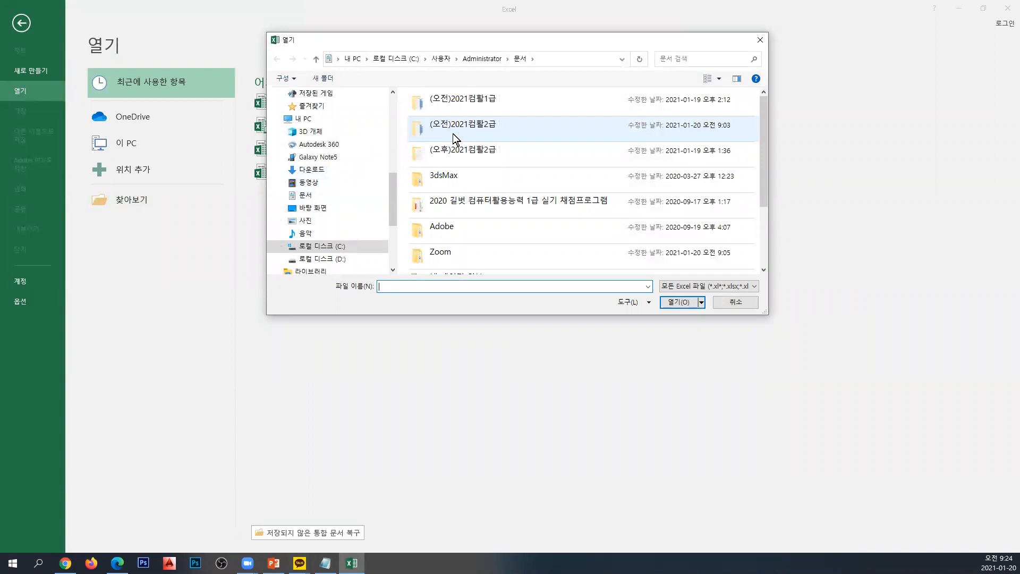
double_click(454, 139)
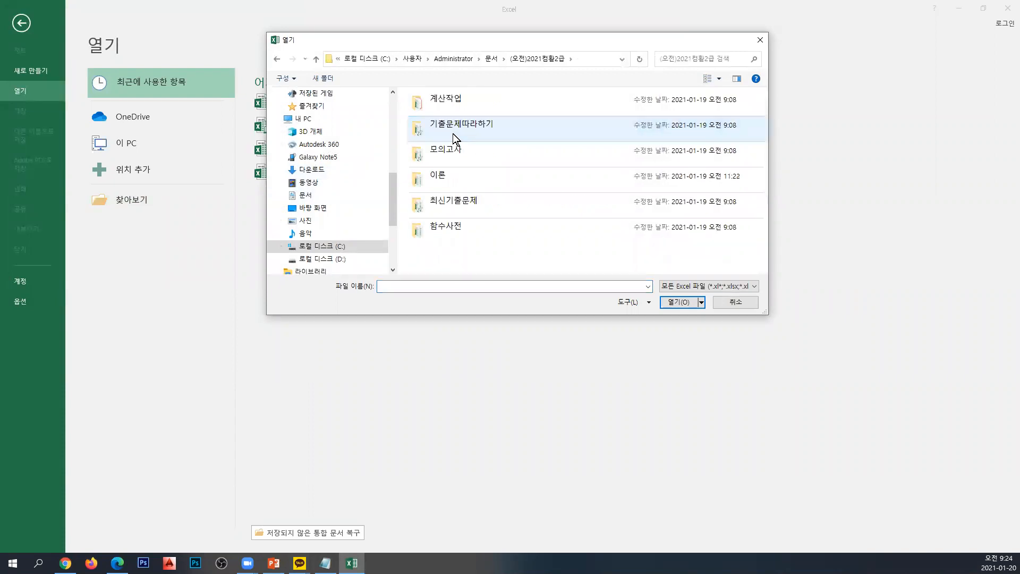
double_click(446, 182)
click(461, 108)
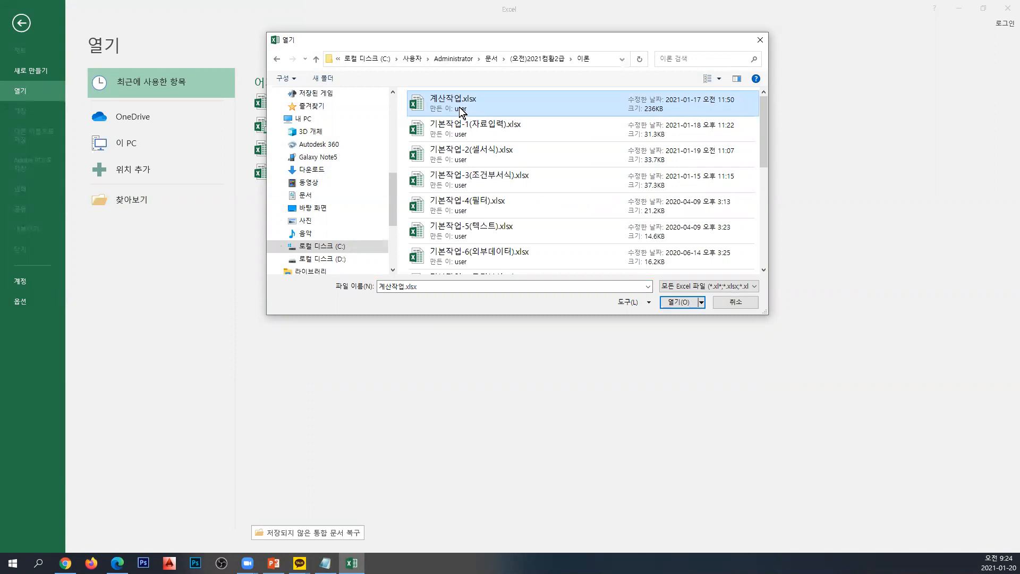
click(666, 306)
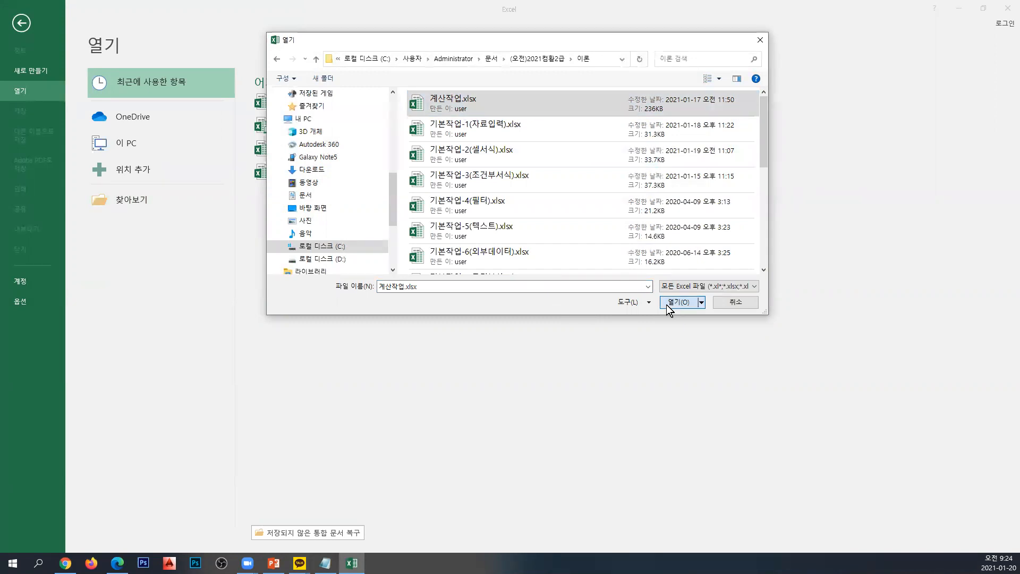
click(666, 305)
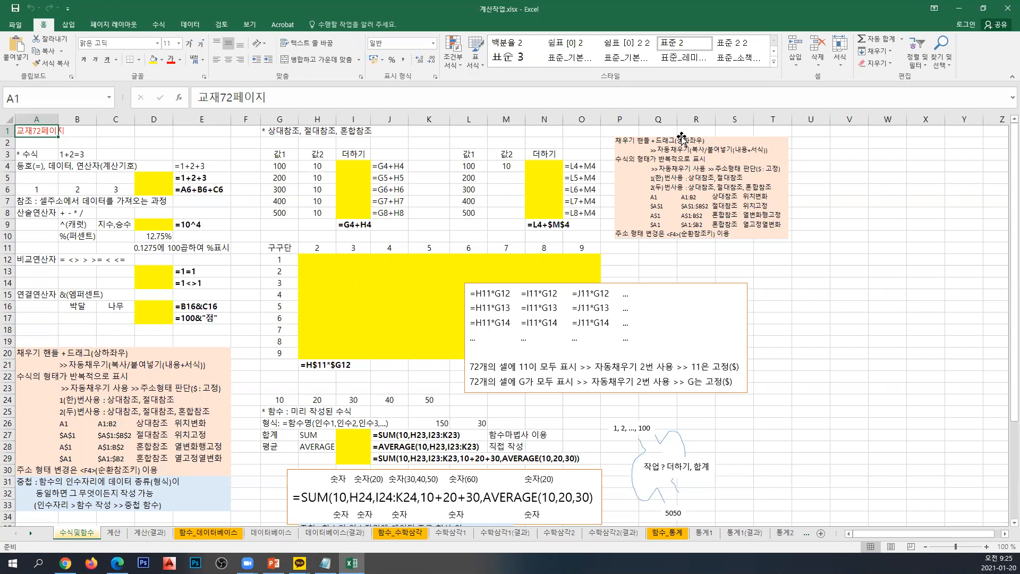
Step: Clear cell B3 on the 수식및함수 sheet and enter 1+2=3 as plain text
key(alt+Tab)
scroll(304, 228, up, 3)
scroll(301, 228, up, 2)
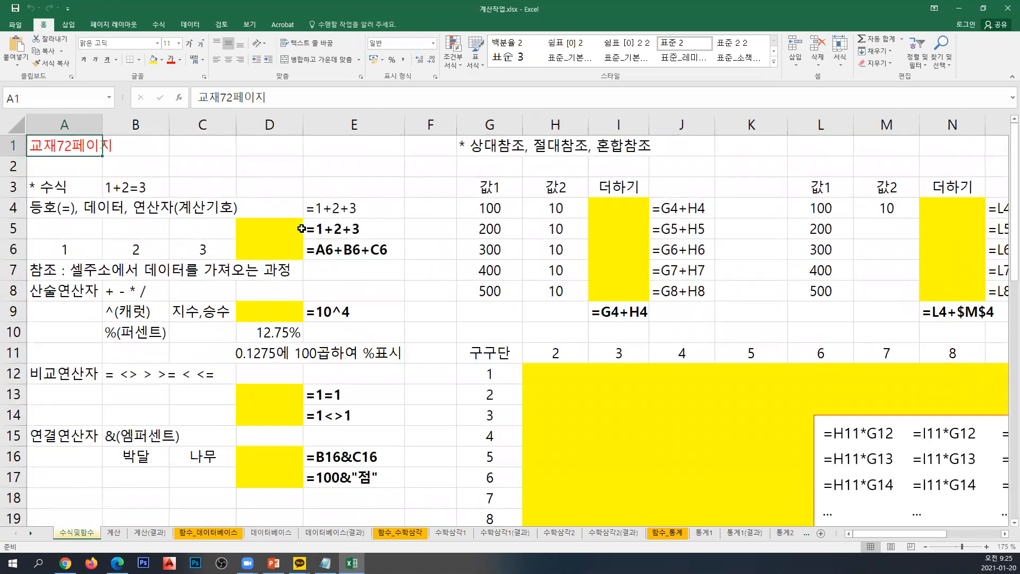
scroll(301, 228, down, 1)
click(113, 184)
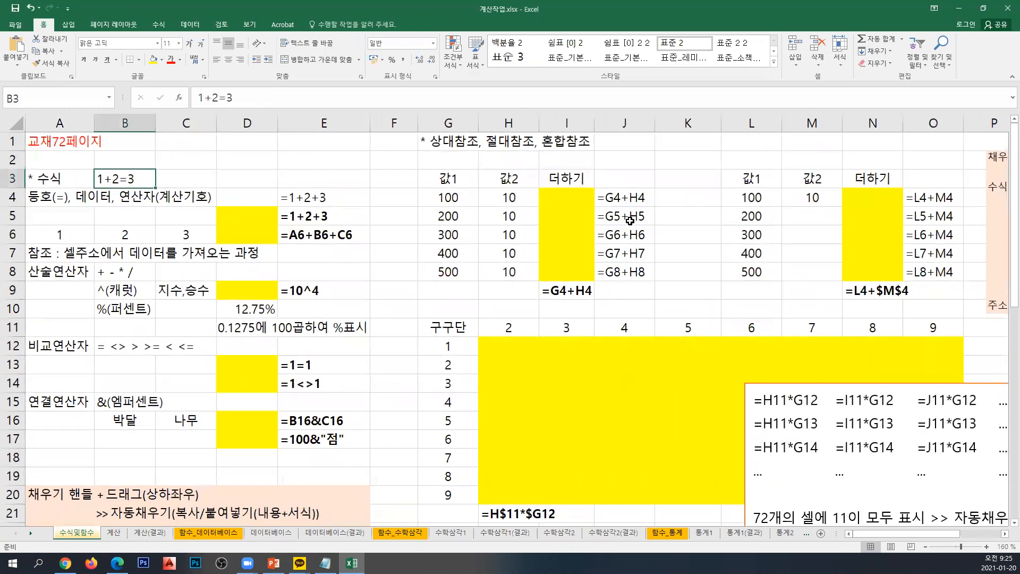
key(Delete)
text(1+2)
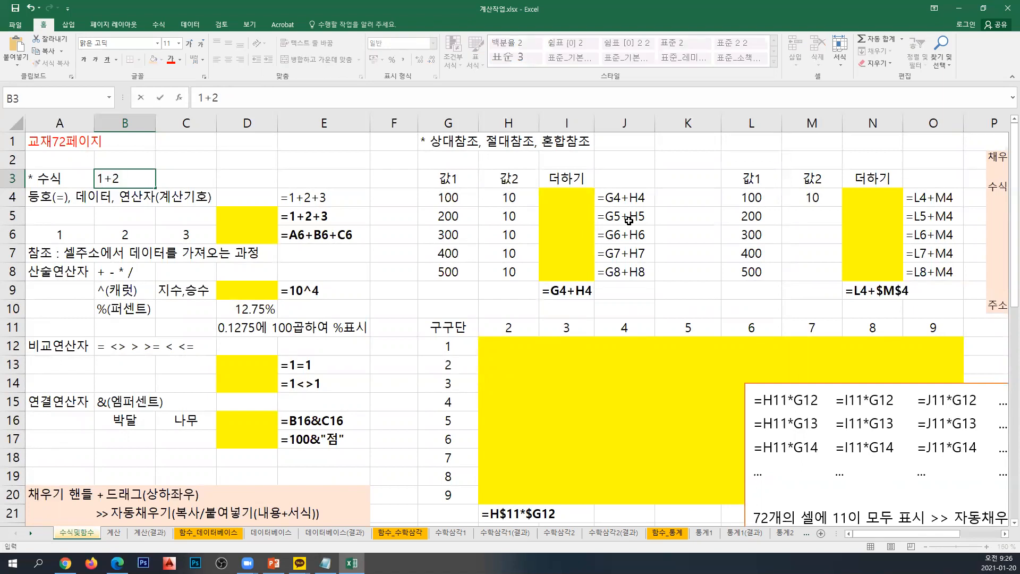
text(=3)
key(Return)
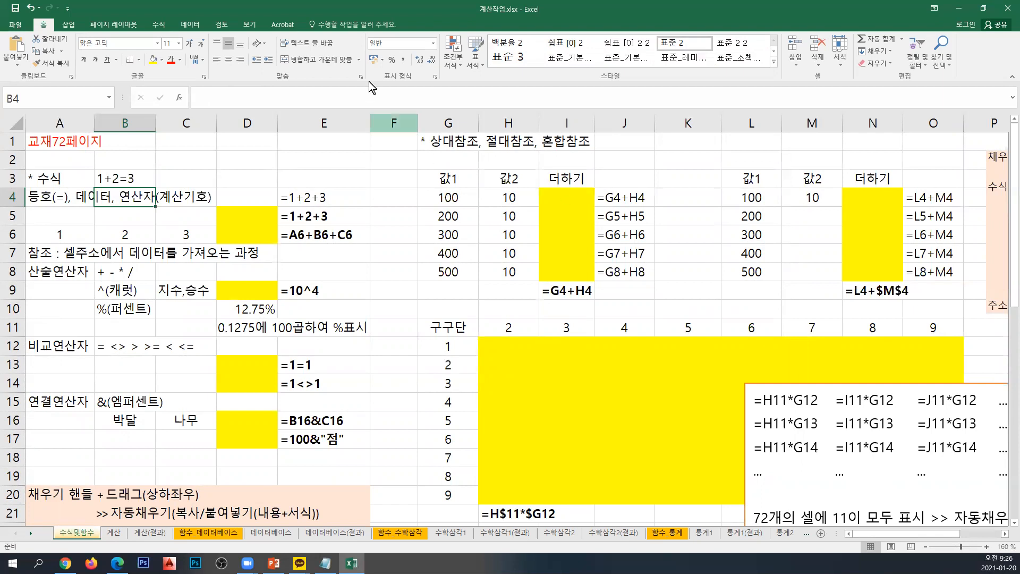
key(alt+Tab)
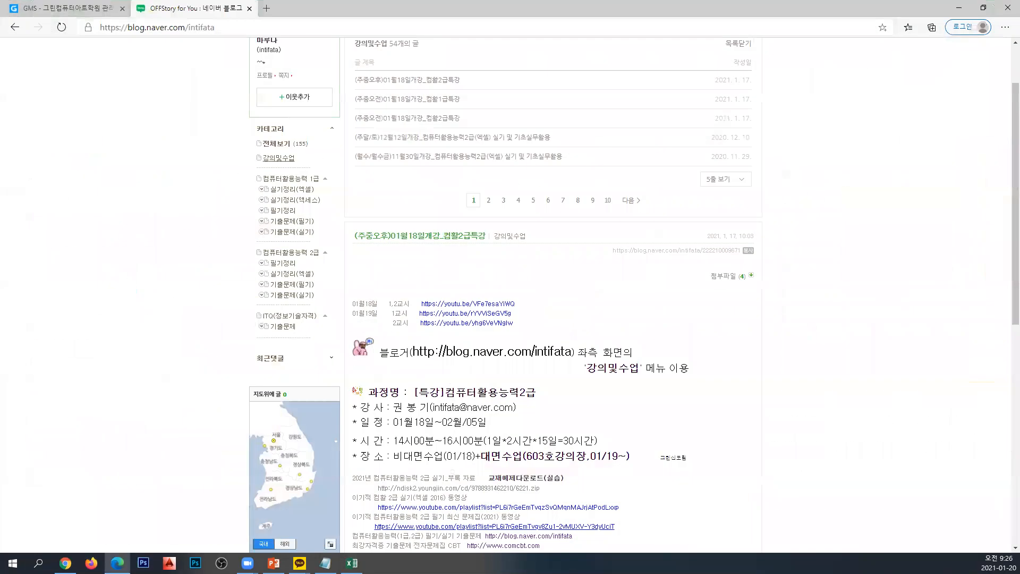
key(alt+Tab)
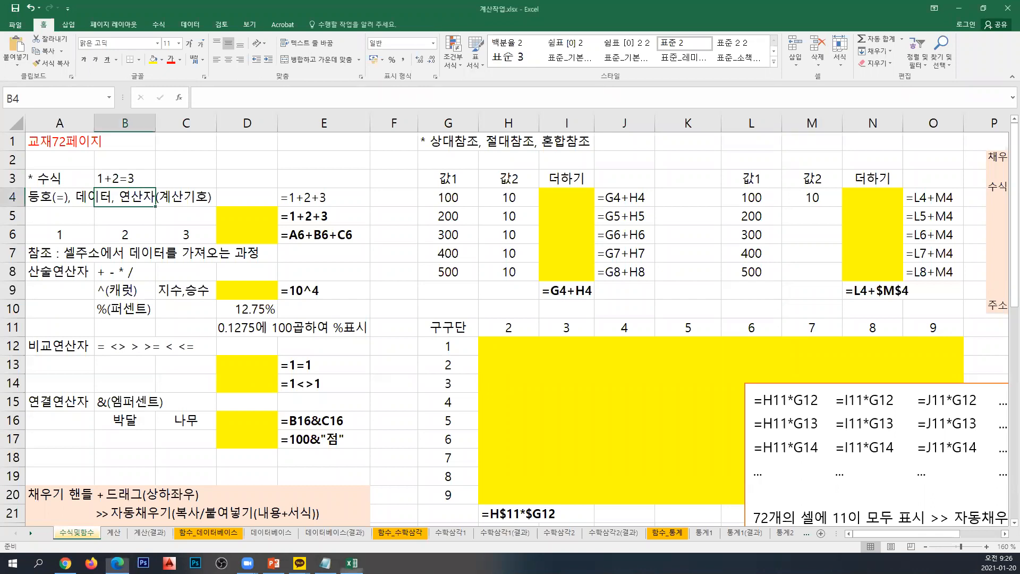
Step: Enter the formula =1+2 in cell D5
click(247, 219)
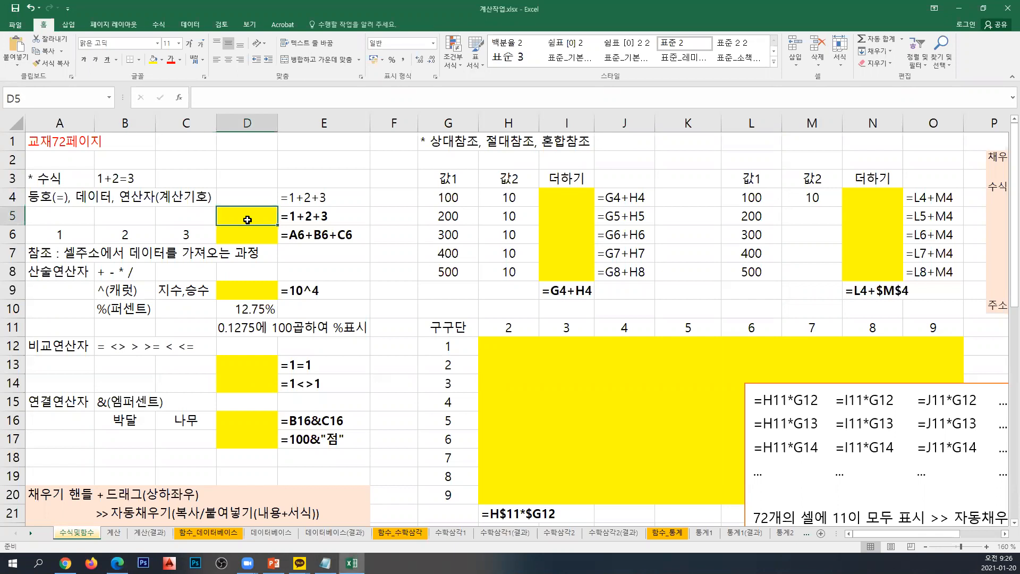
text(=)
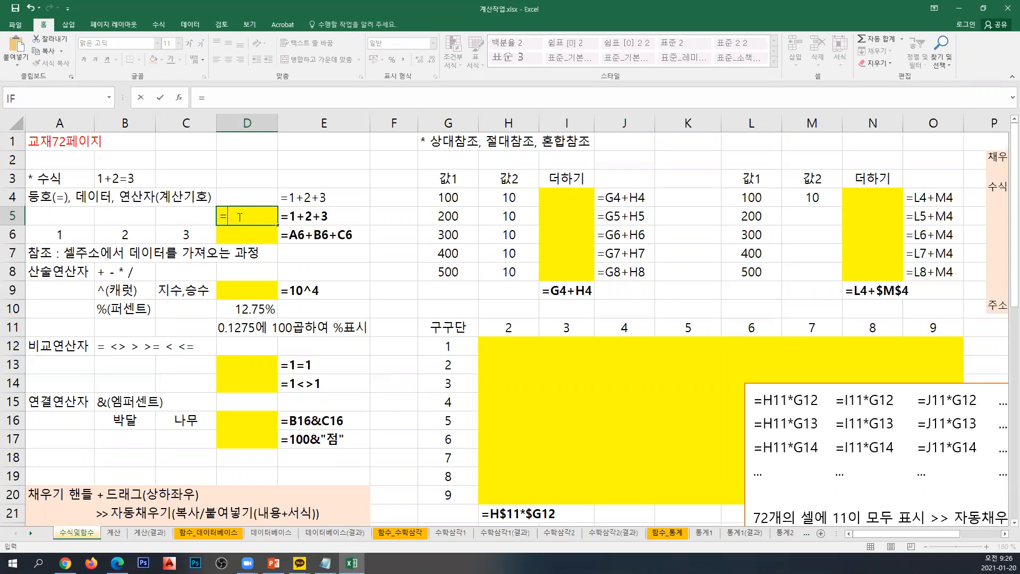
text(1+2)
key(Return)
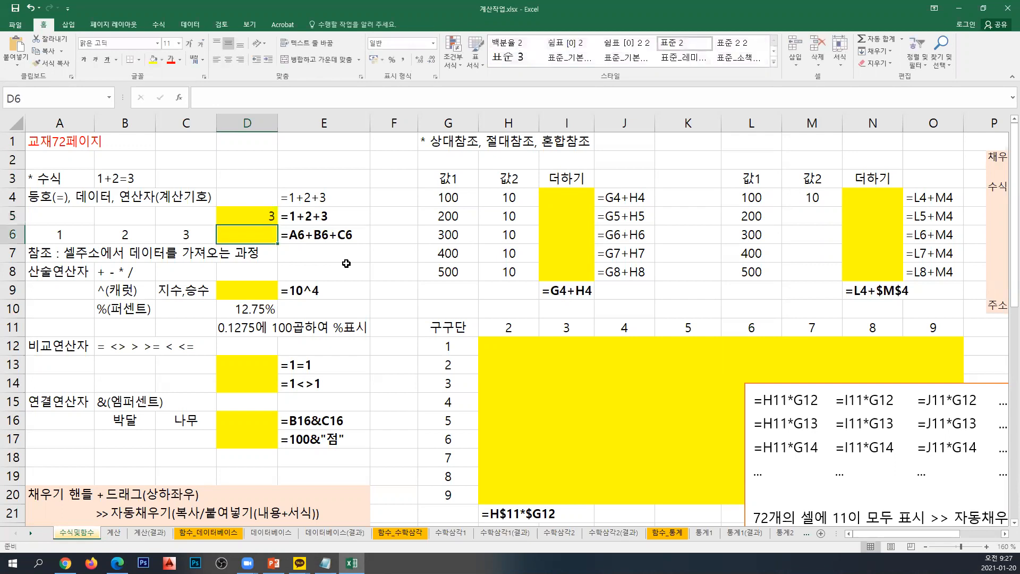
click(258, 216)
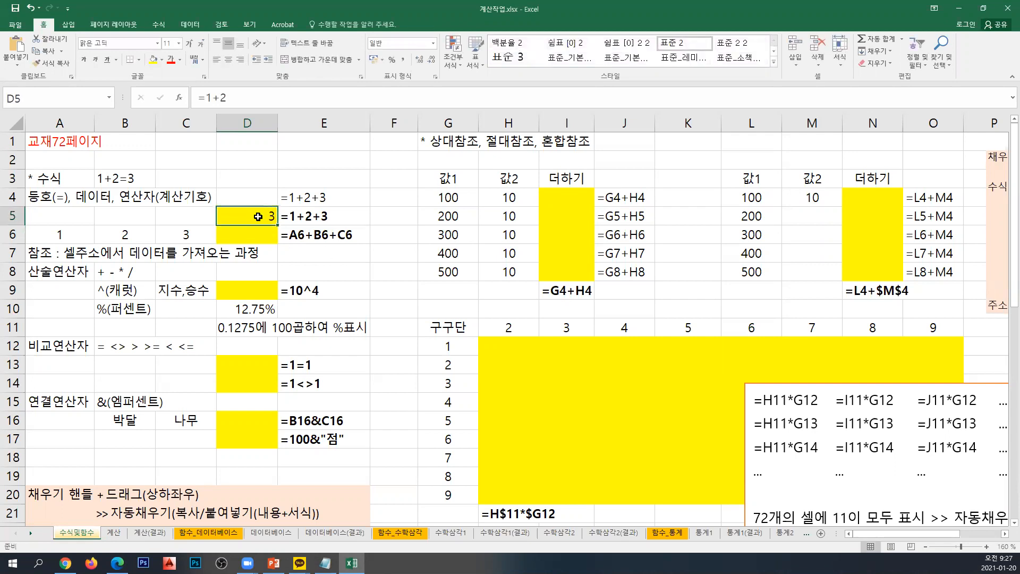
text(2)
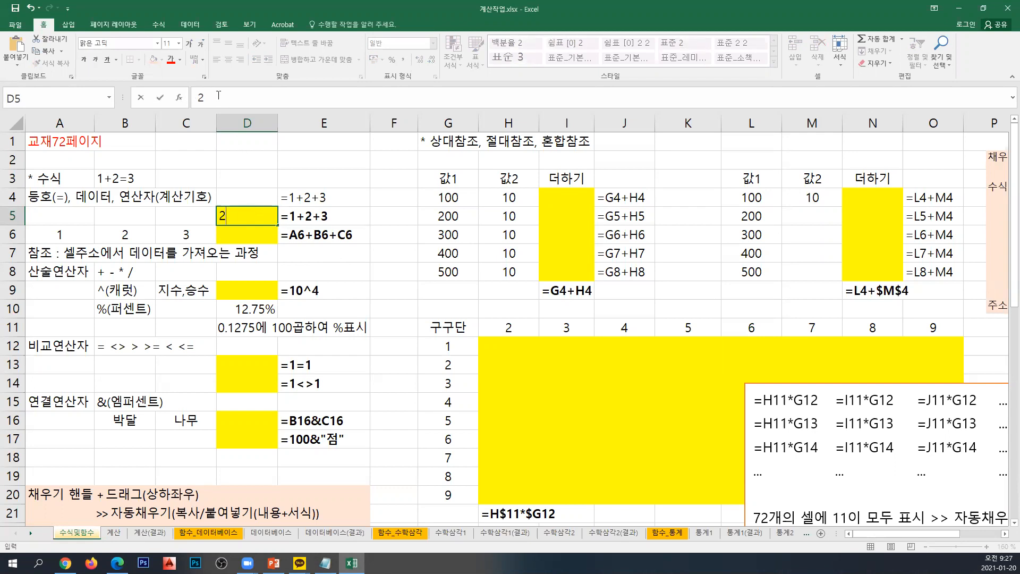
click(233, 96)
click(253, 212)
key(Escape)
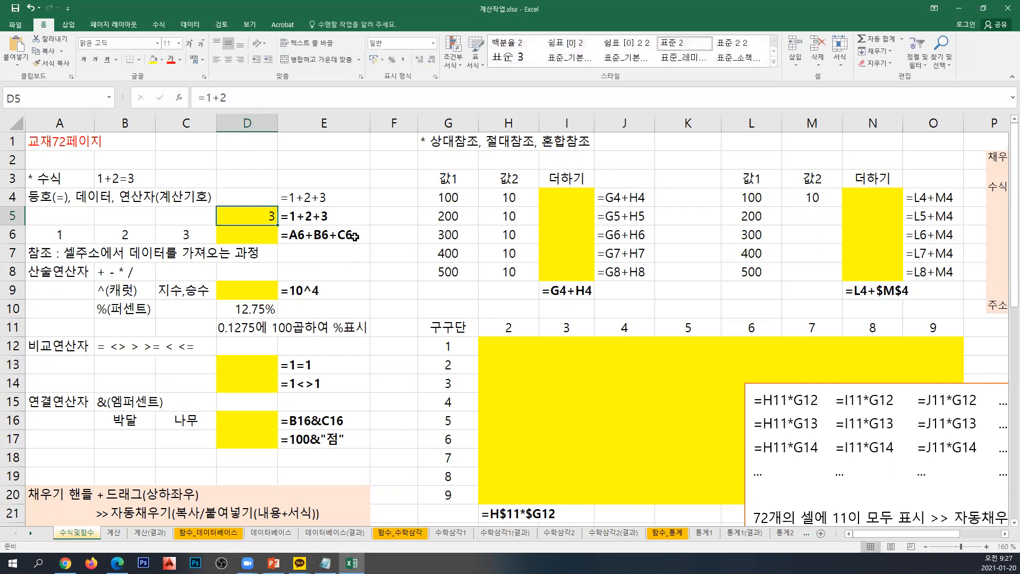
Step: Extend the formula in cell D5 to =1+2+3
click(234, 97)
click(234, 97)
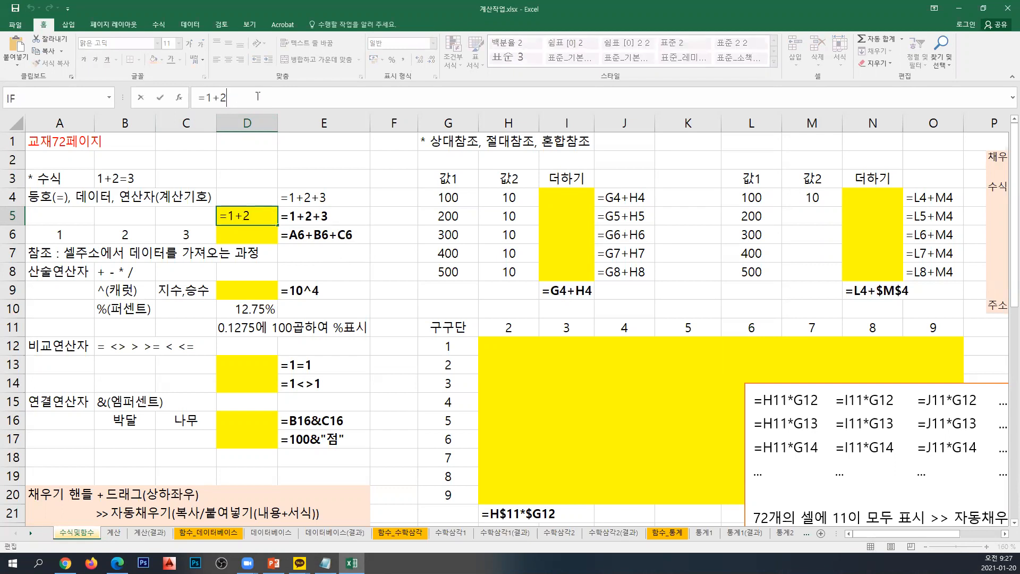
text(+3)
key(Return)
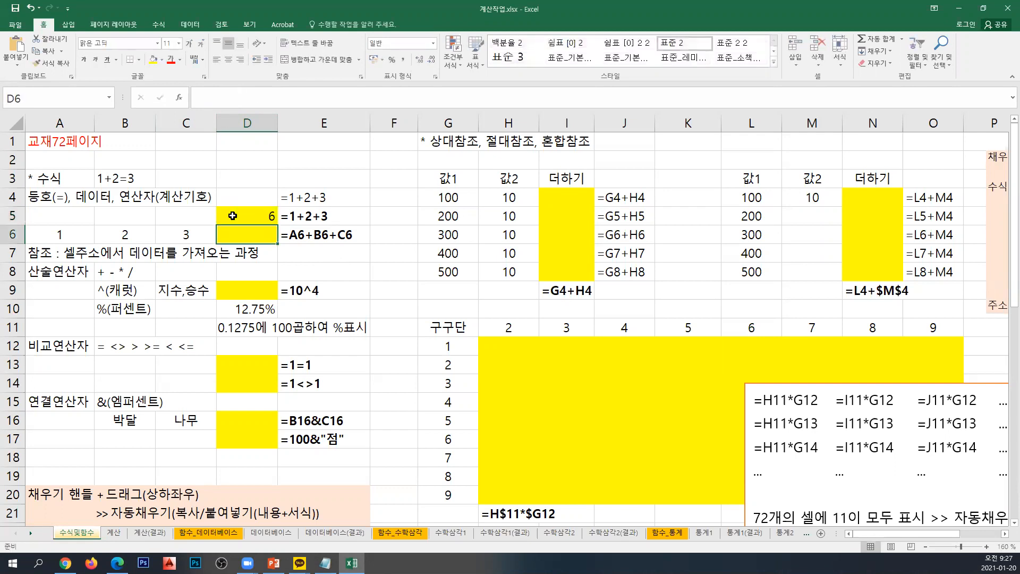
Step: Clear the formula text from cell E4
click(231, 214)
click(300, 197)
key(Delete)
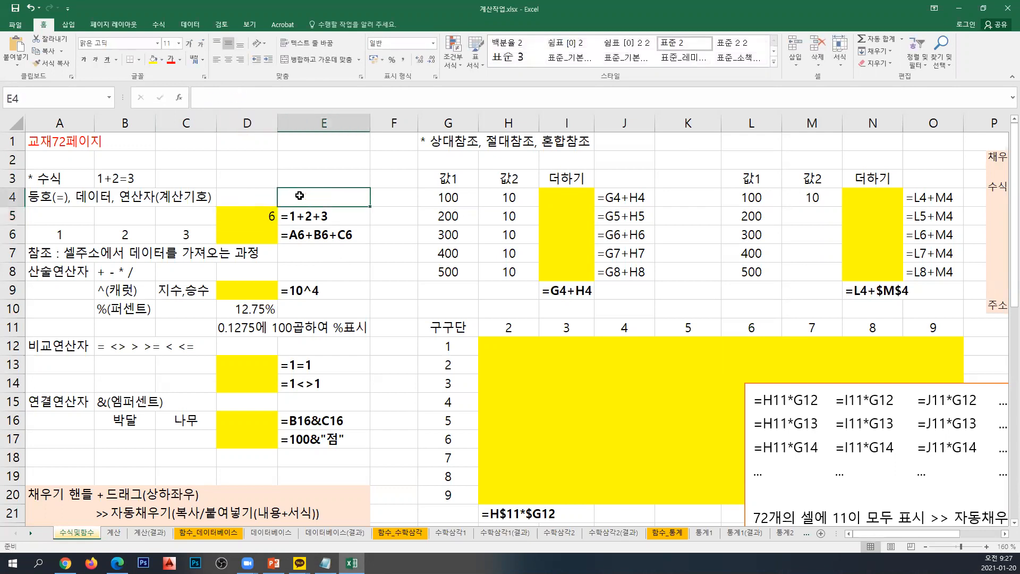
Step: Compare the contents of D5 and E5, and copy the formula text =1+2+3 from D5, leaving the cell unmodified
click(240, 217)
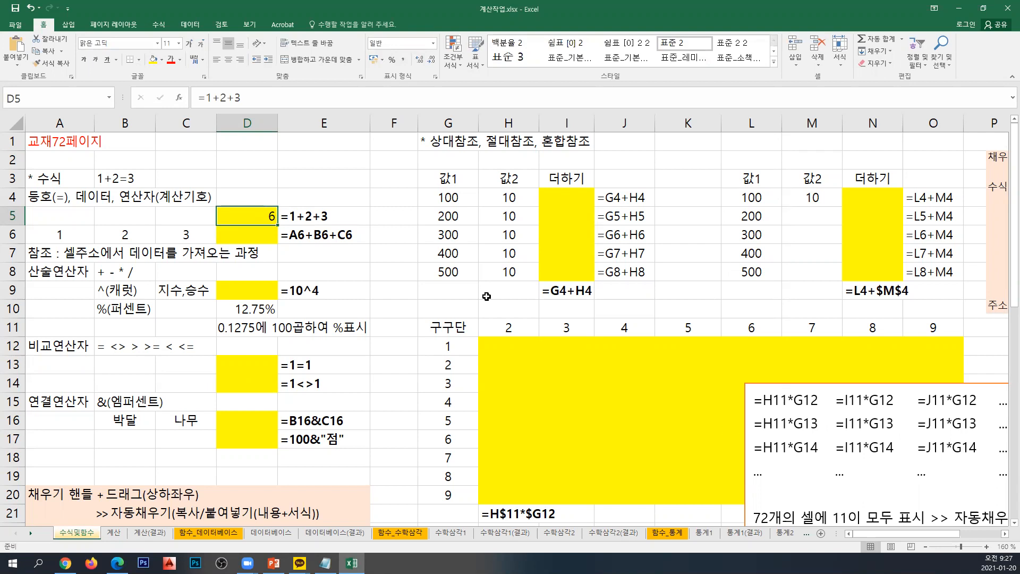
click(308, 221)
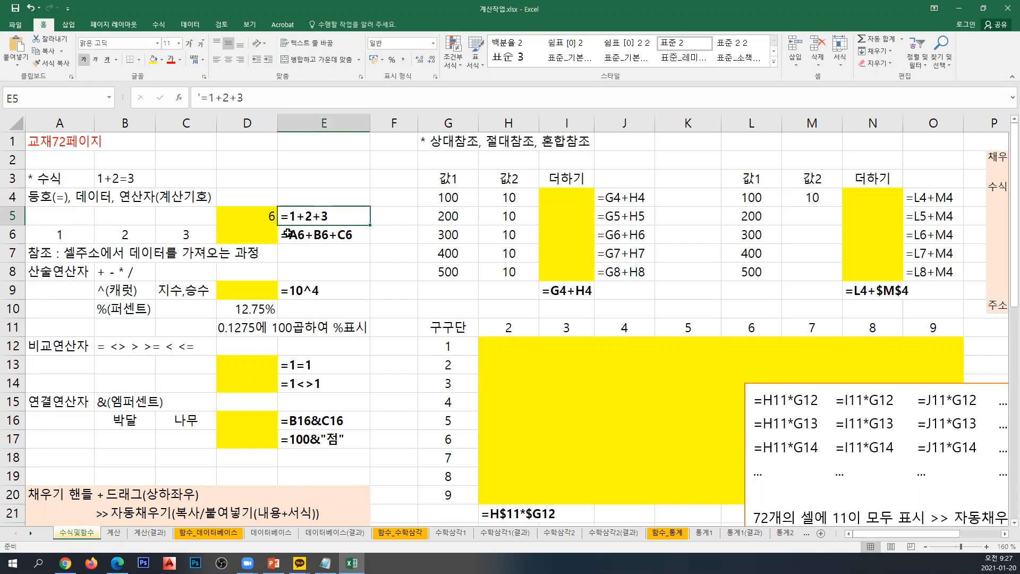
click(241, 218)
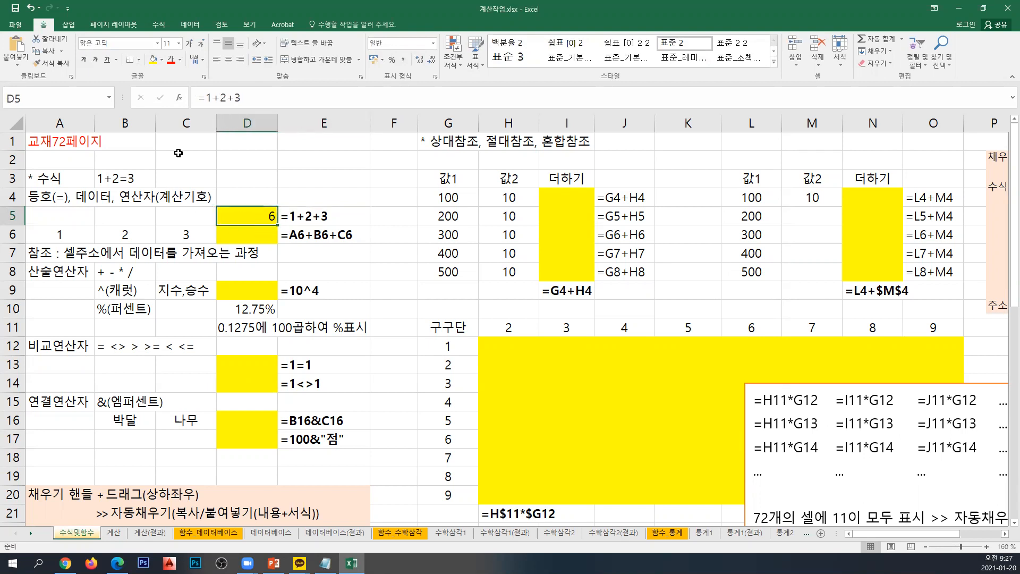
drag(240, 97, 198, 97)
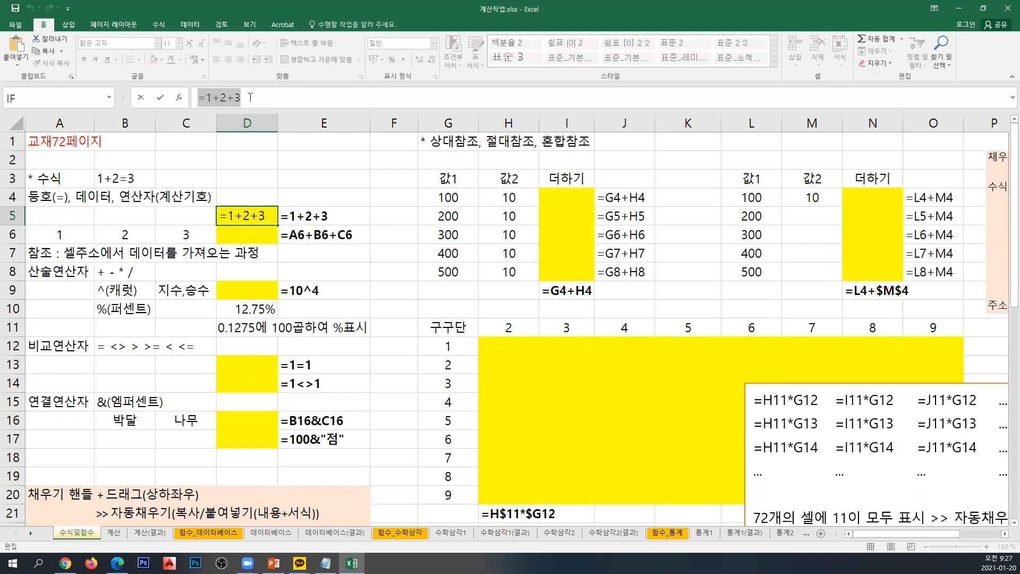
click(48, 53)
click(299, 198)
key(Escape)
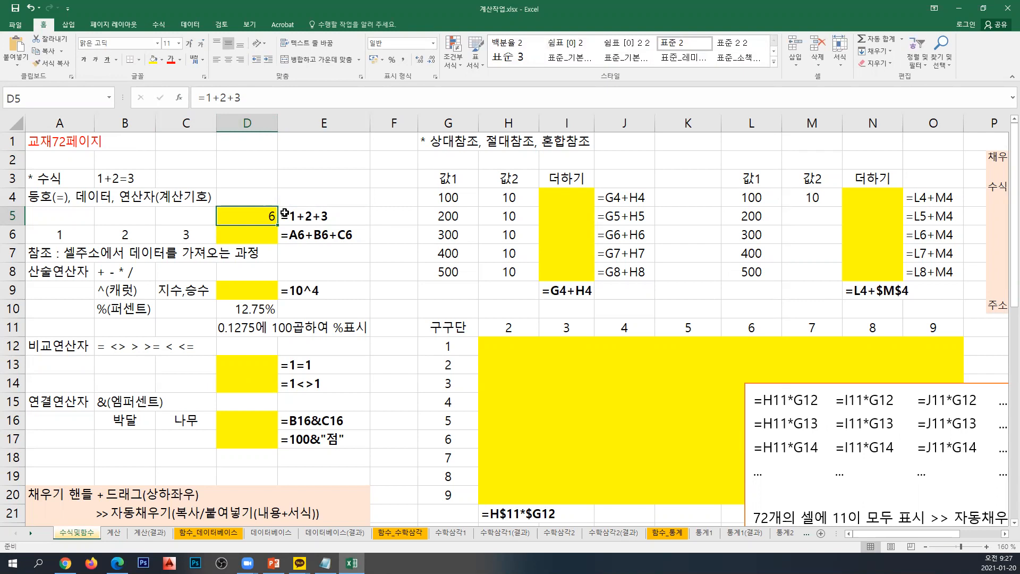
Step: Enter '=1+2+3 with a leading apostrophe in cell E4 so the formula is stored as text
click(311, 195)
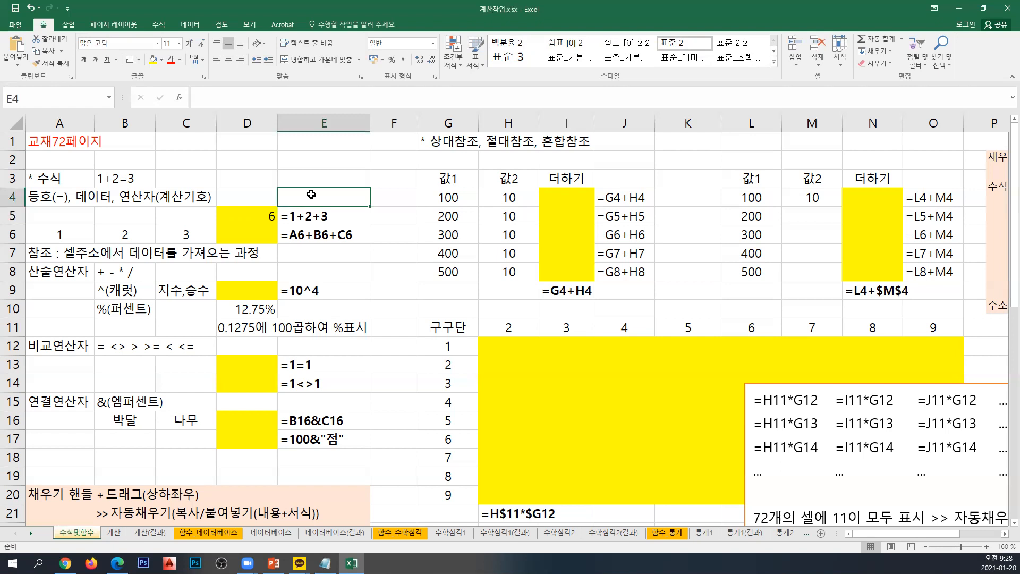
text(')
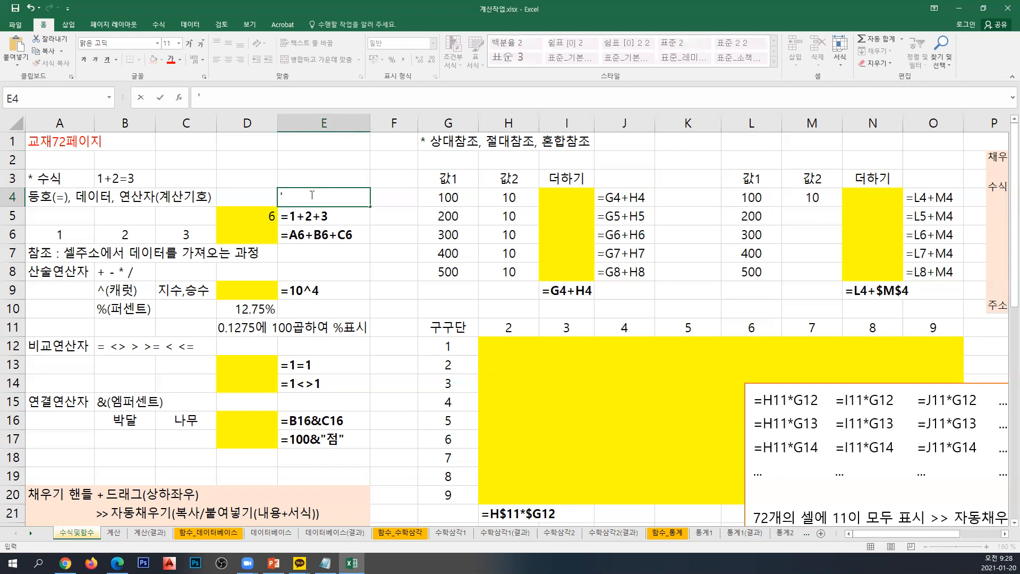
text(=1+2+3)
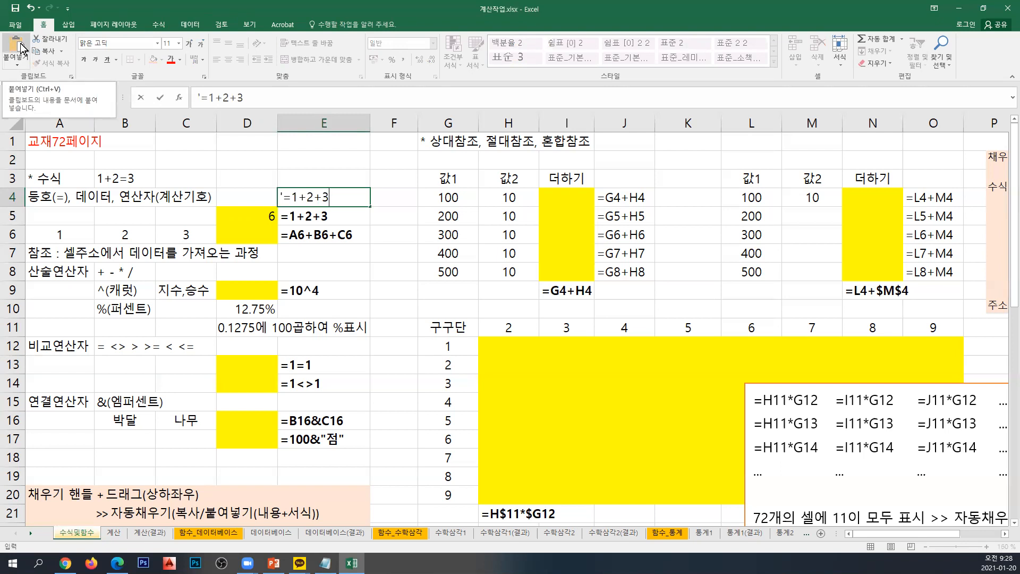
key(Return)
key(Up)
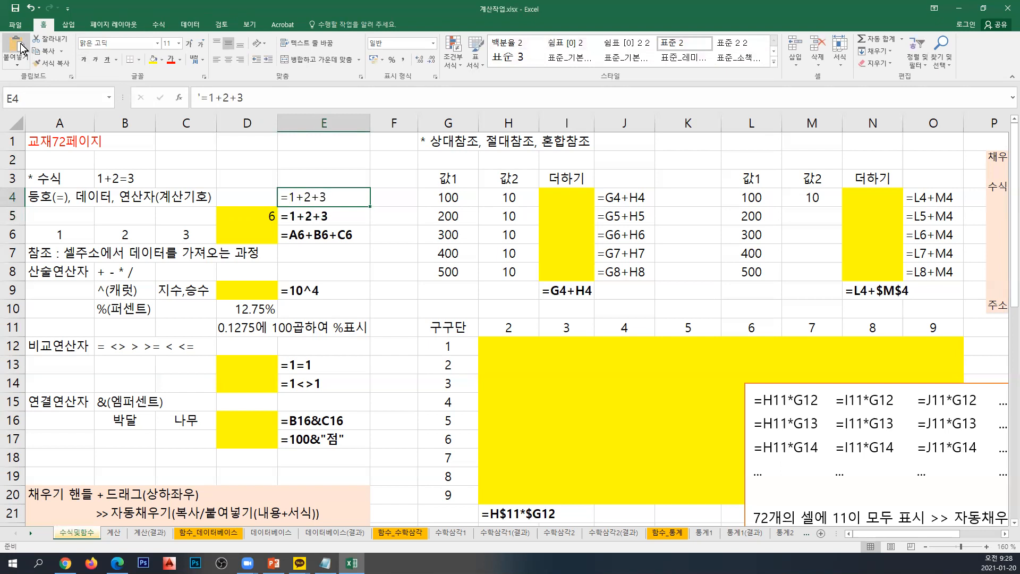
Step: Enter the formula =A6+B6+C6 in cell D6, referencing the three numbers in the same row
click(231, 233)
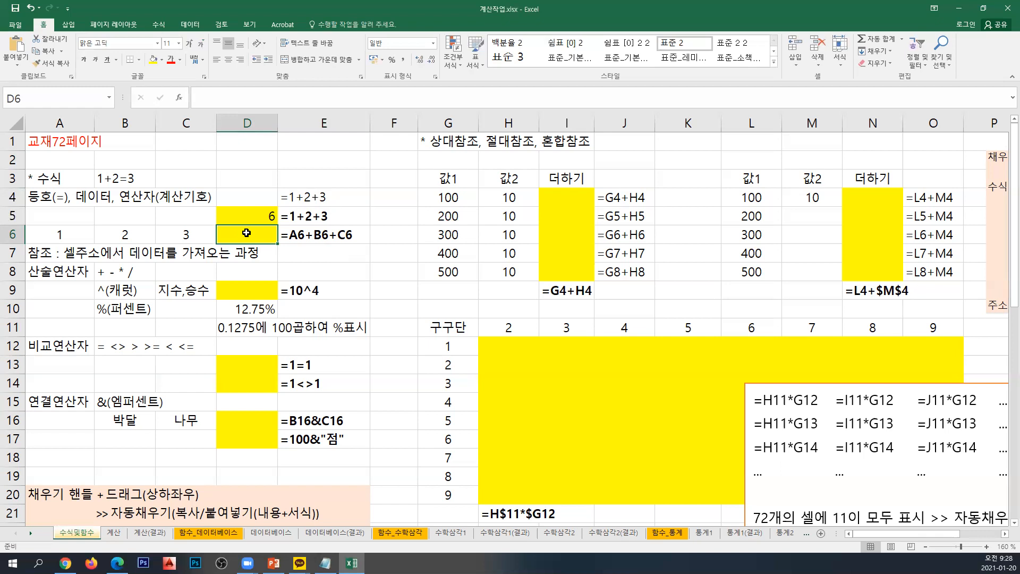
text(=)
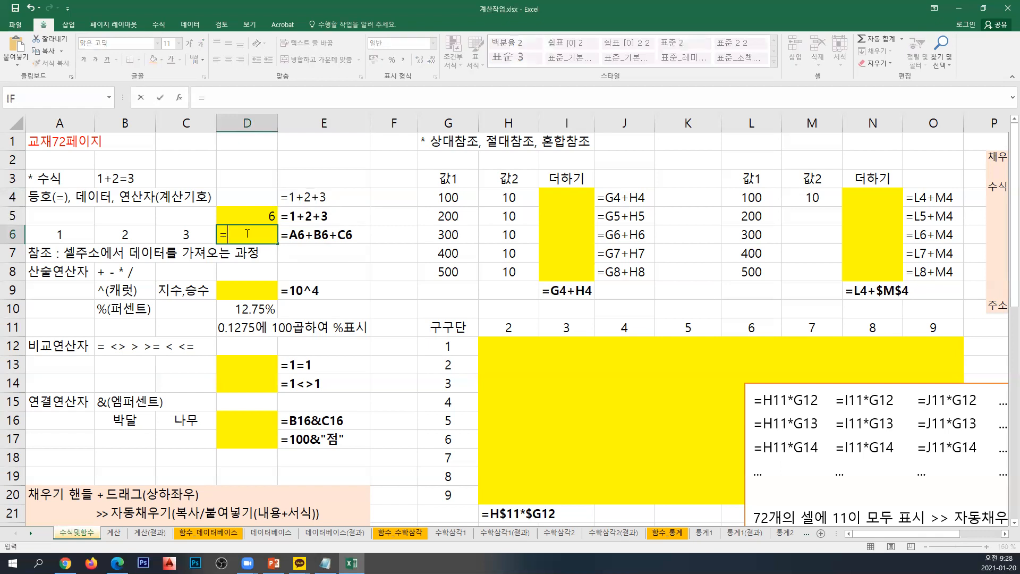
click(79, 235)
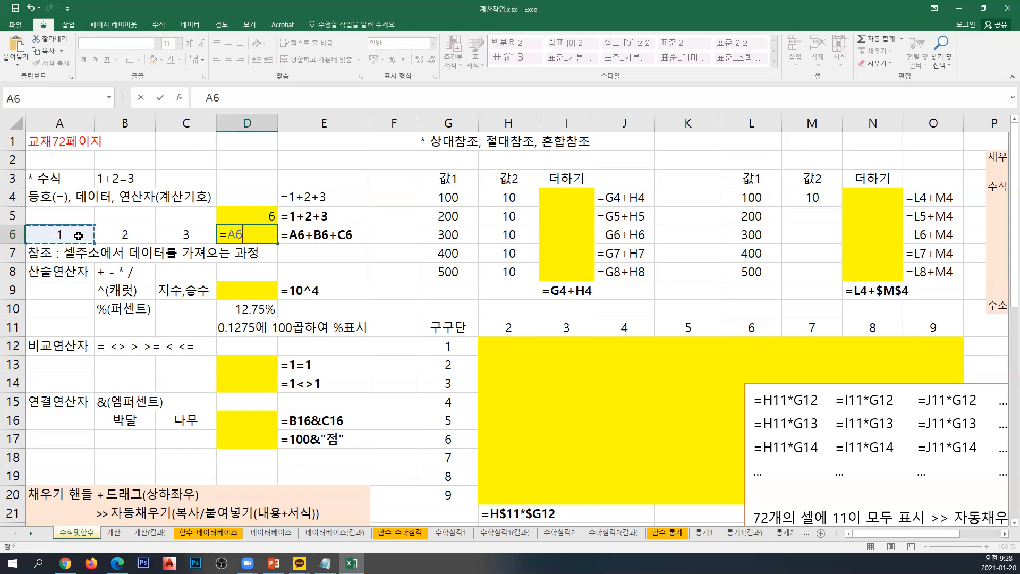
text(+)
click(141, 237)
text(+)
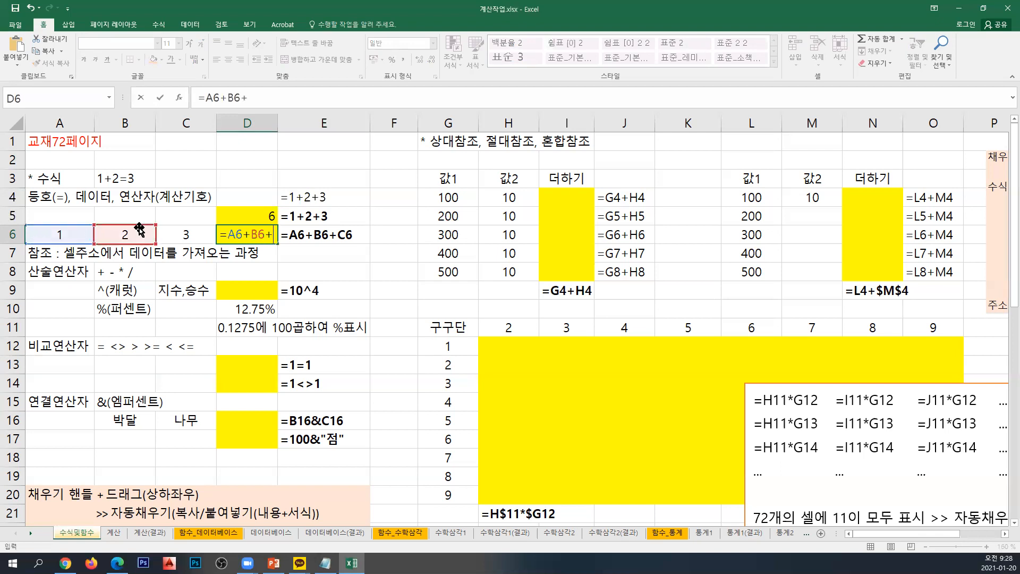
click(172, 234)
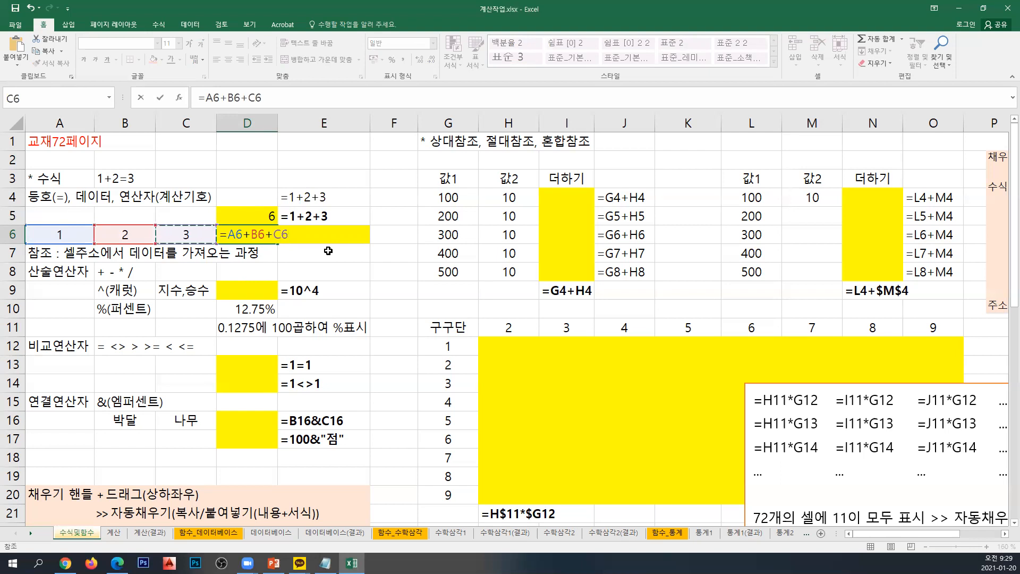
key(Return)
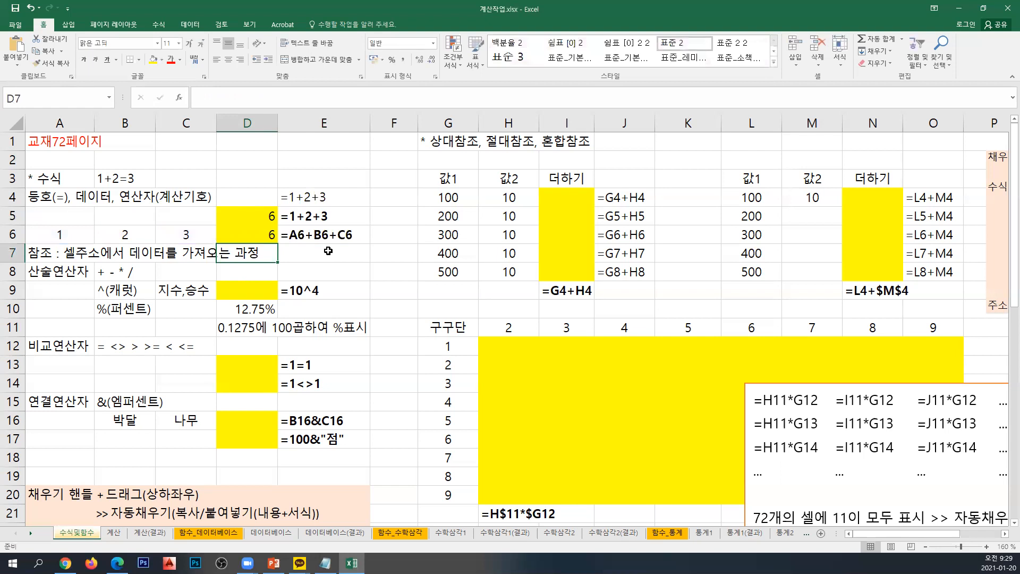
Step: Enter the exponent formula =10^4 in cell D9 of the arithmetic operator section
click(317, 254)
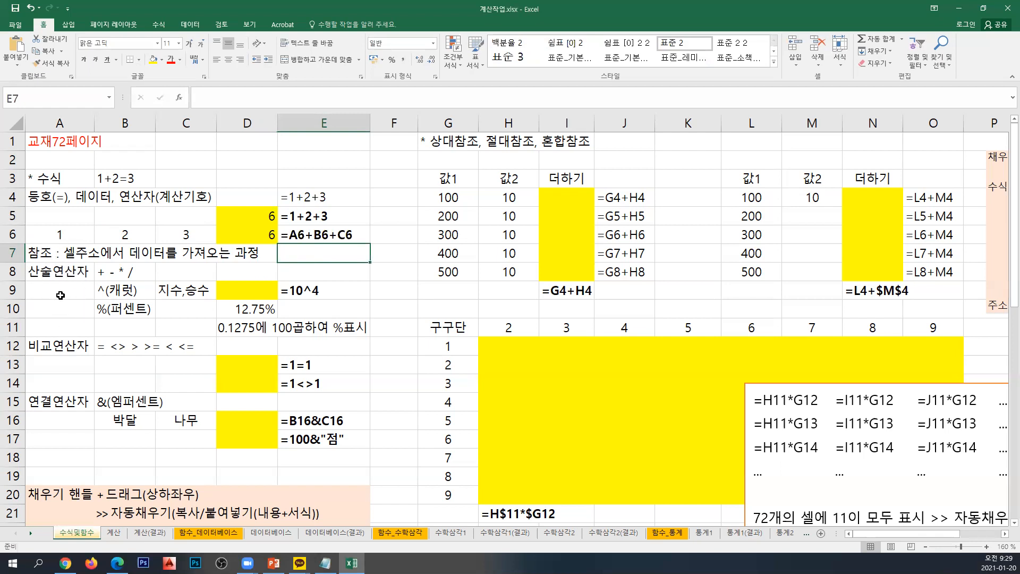
click(66, 277)
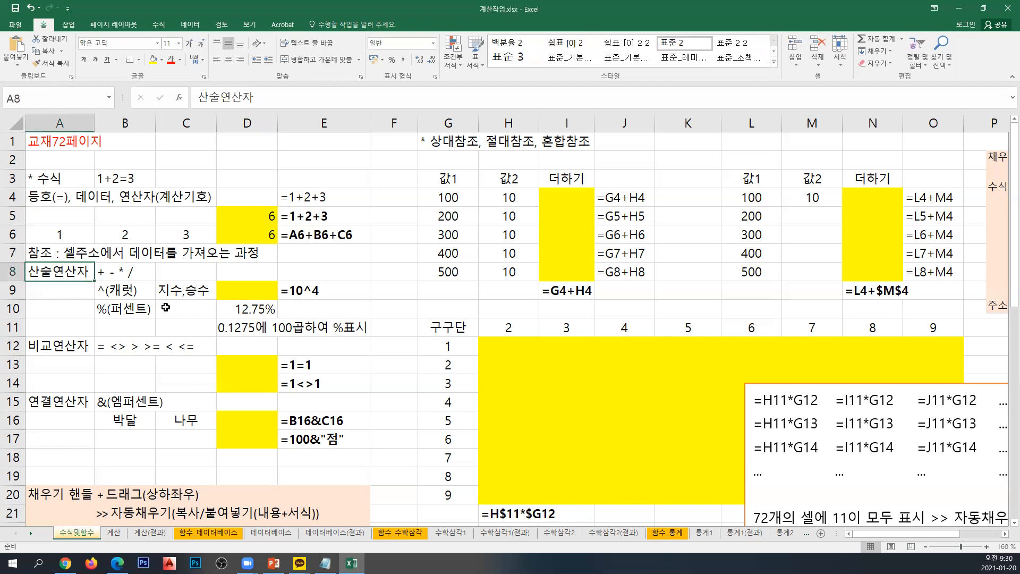
click(196, 295)
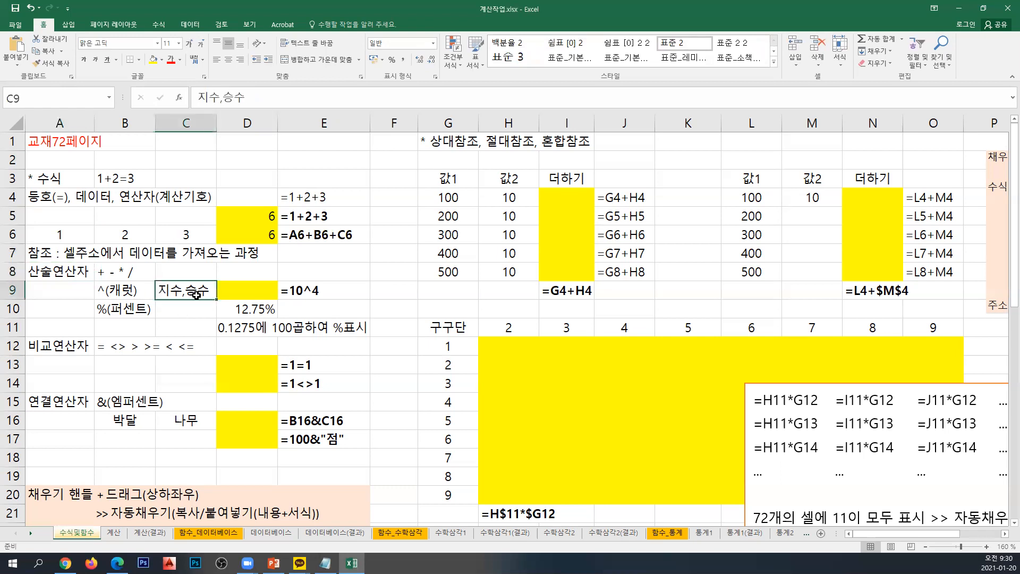
click(253, 295)
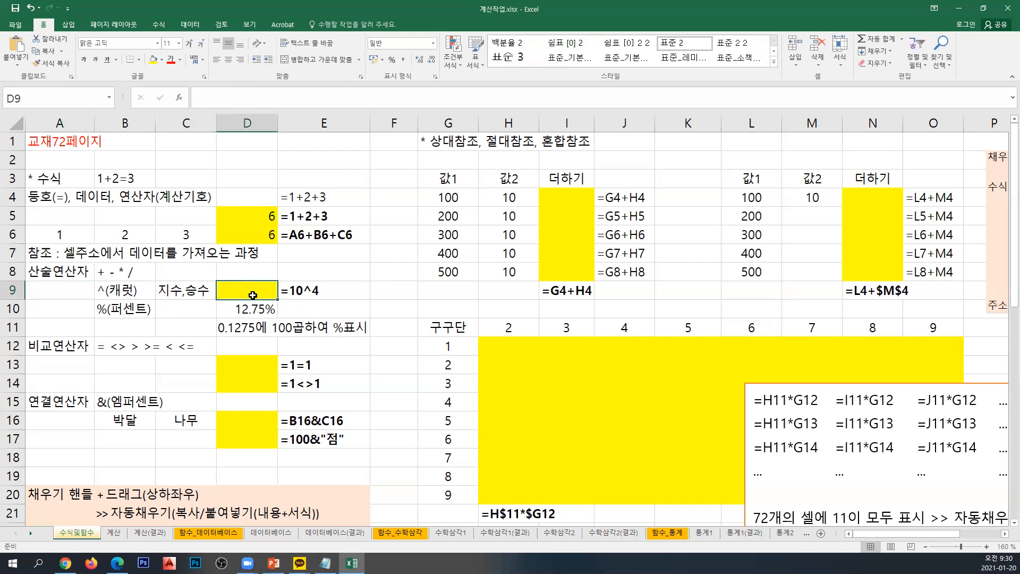
text(=1)
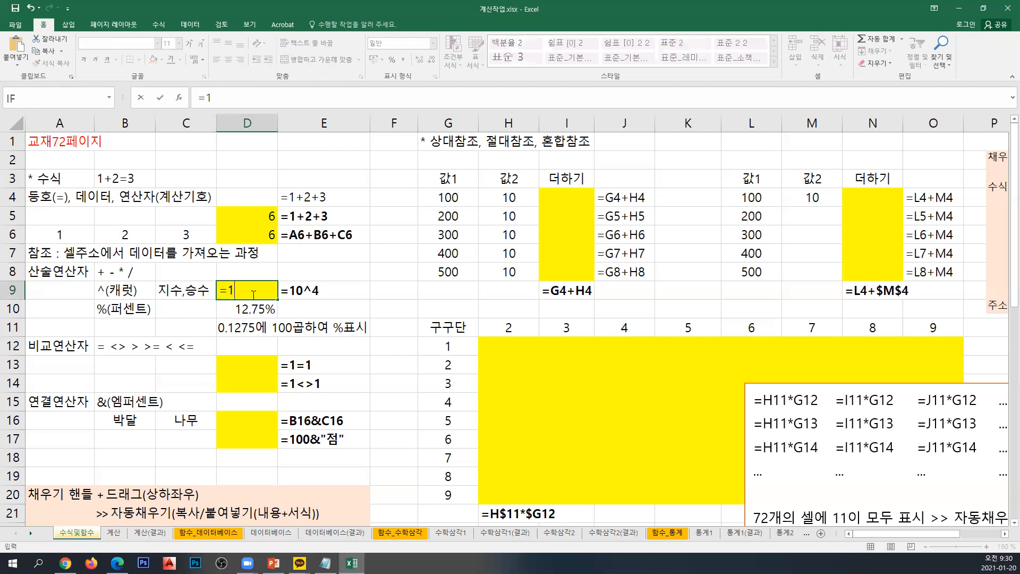
text(0^4)
key(Return)
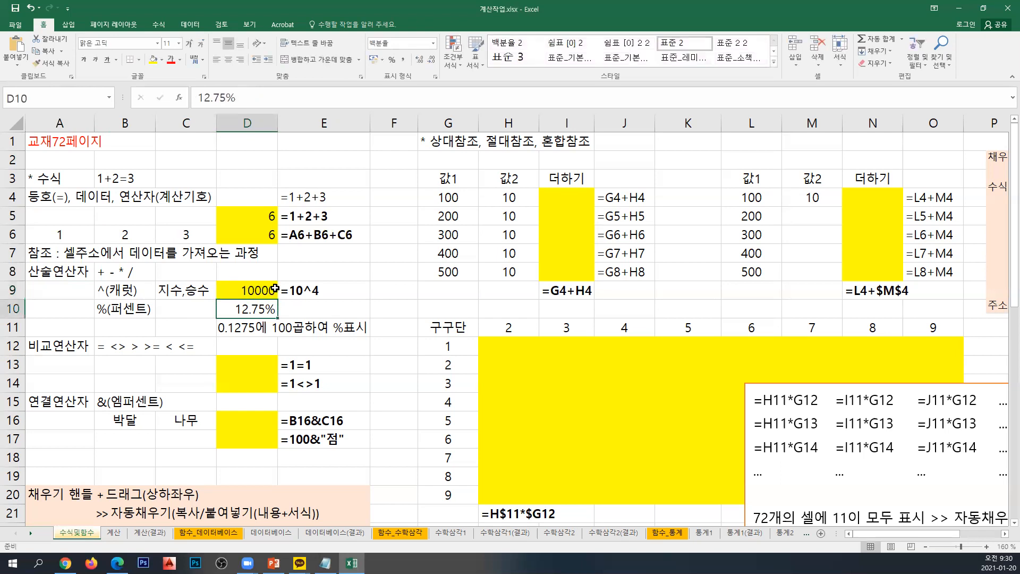
click(87, 315)
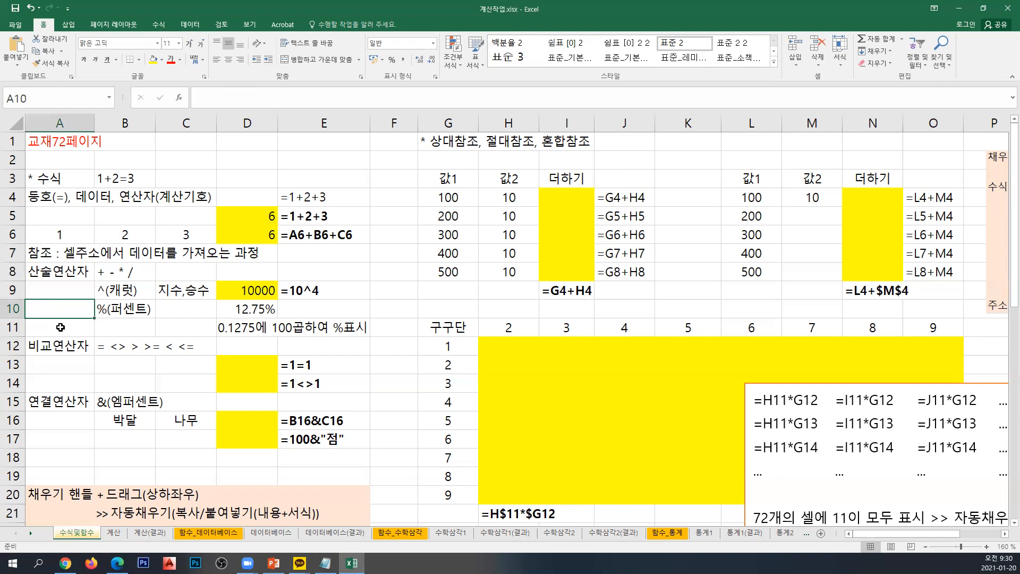
click(234, 311)
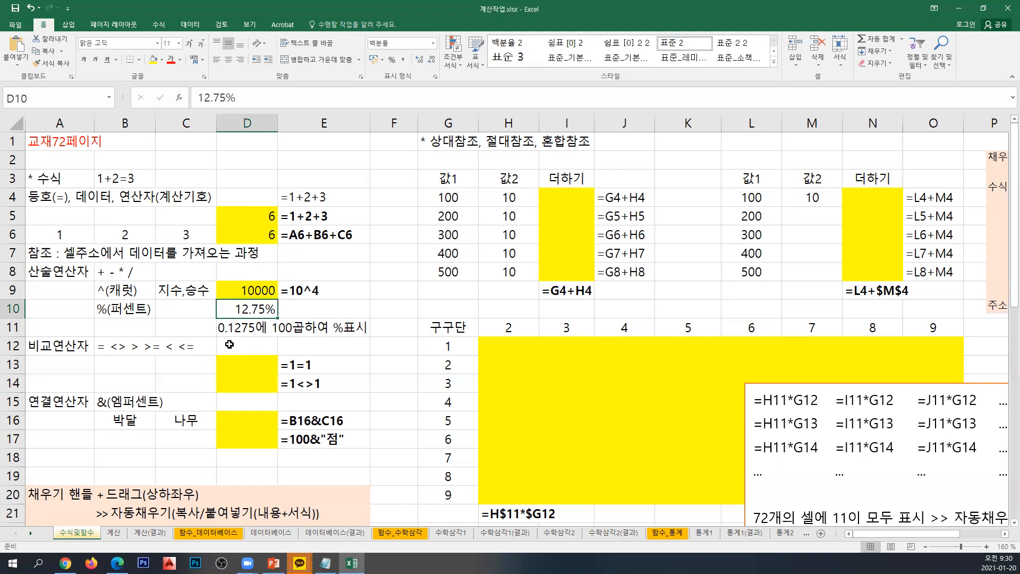
click(188, 329)
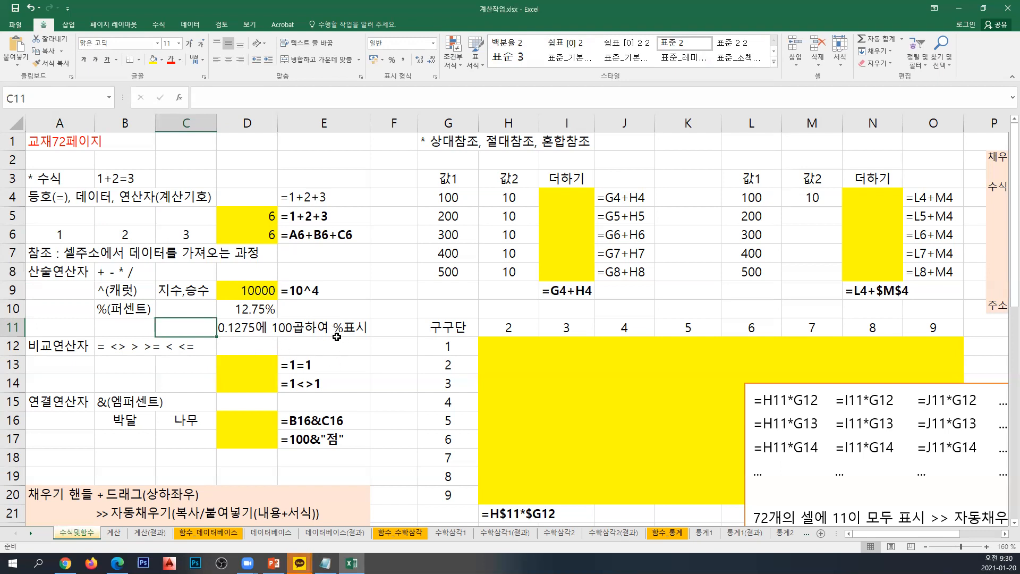
click(73, 310)
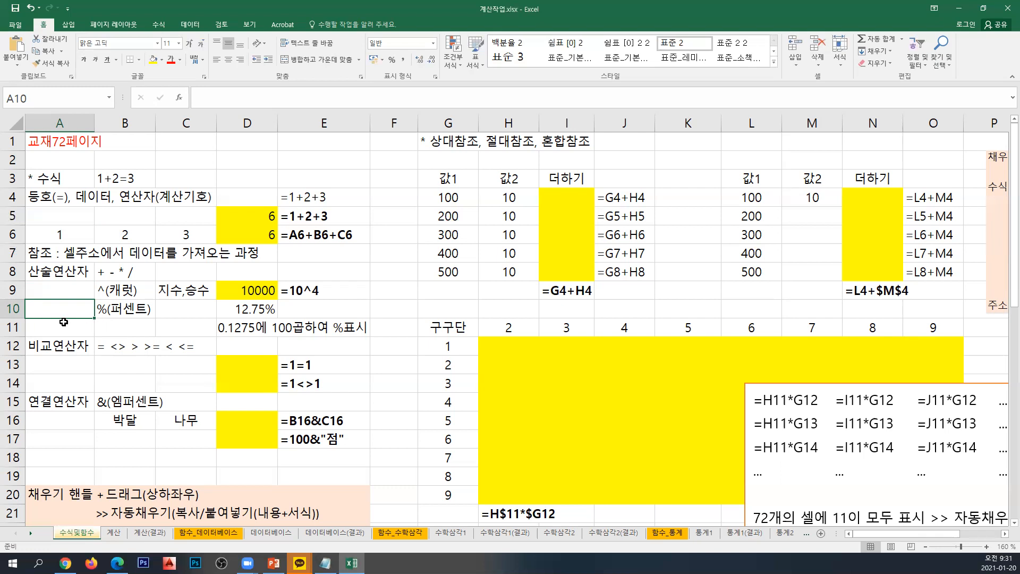
click(67, 366)
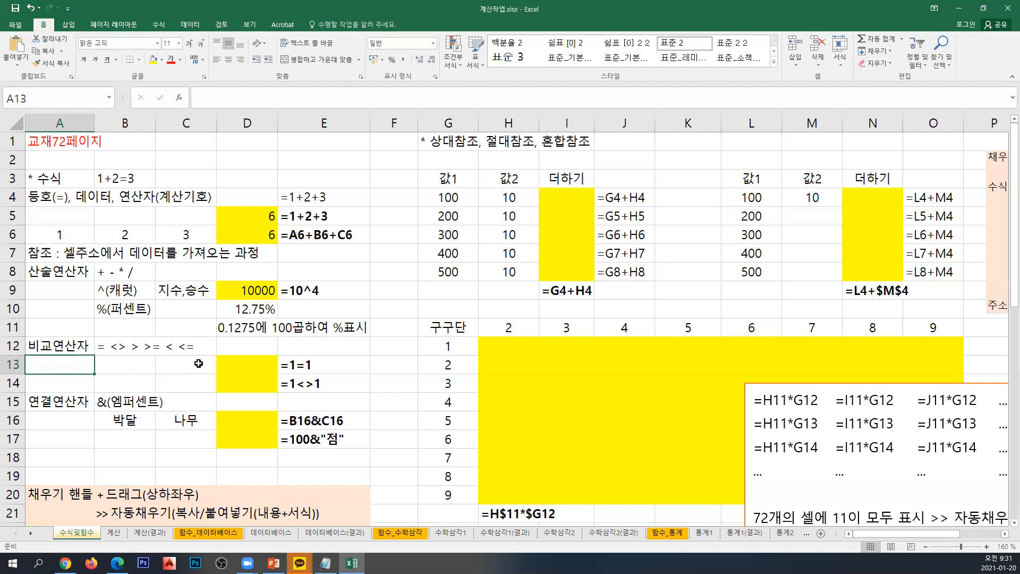
Step: Enter the comparison formula =1=1 in cell D13
click(247, 372)
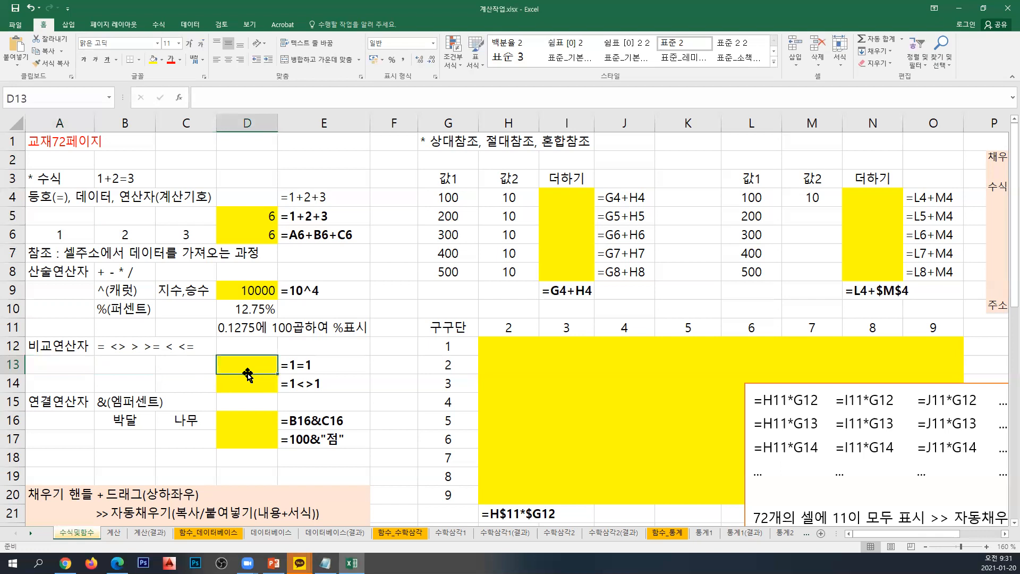
text(=)
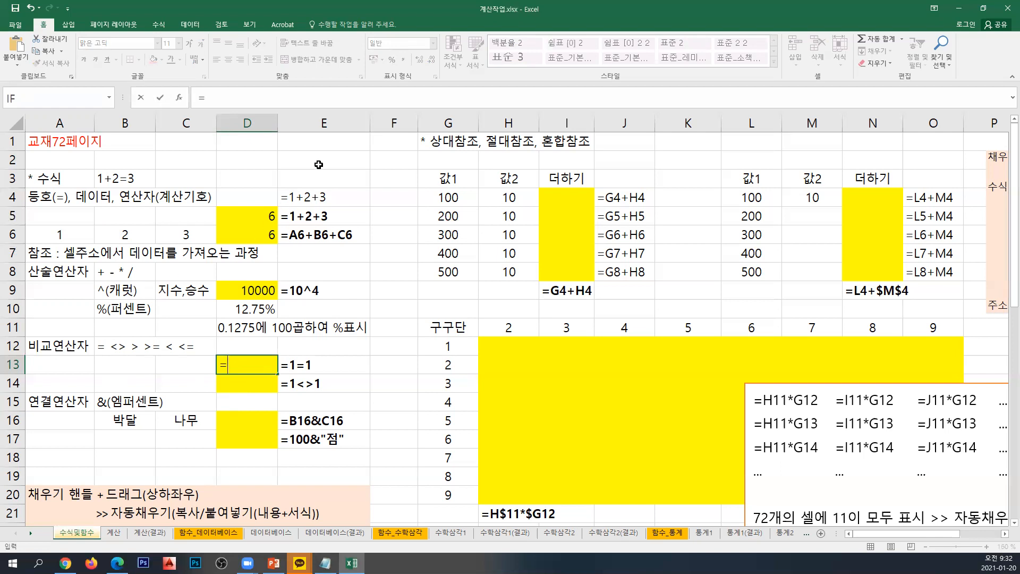
text(1=1)
drag(229, 364, 218, 363)
drag(219, 365, 263, 363)
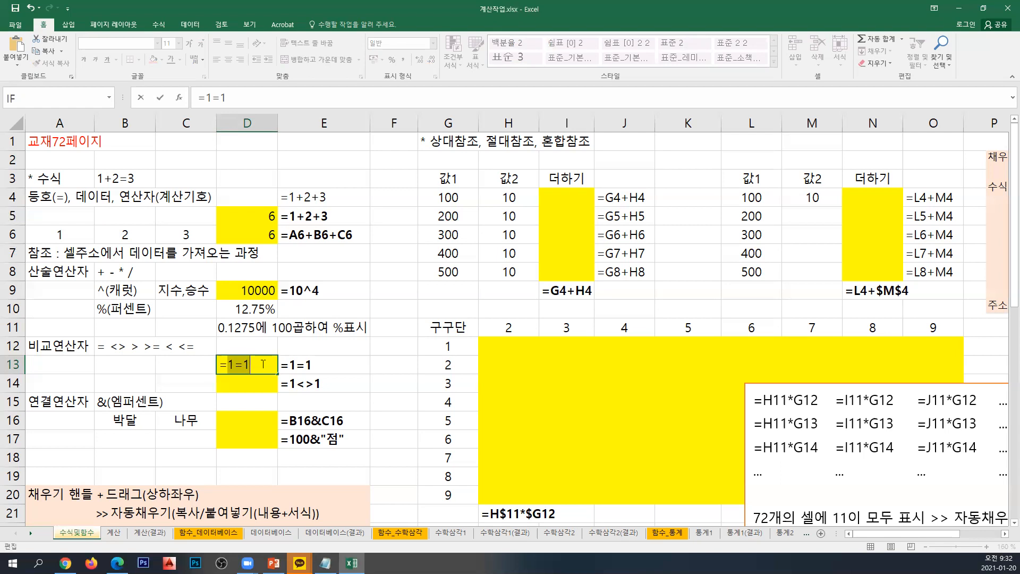
key(Return)
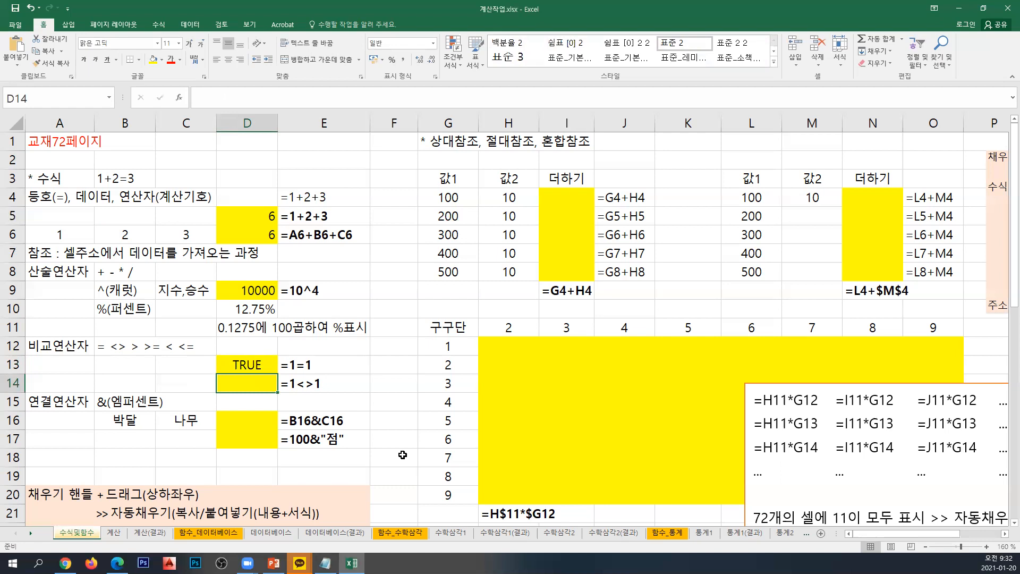
Step: Enter the not-equal comparison formula =1<>1 in cell D14
text(=1<>2)
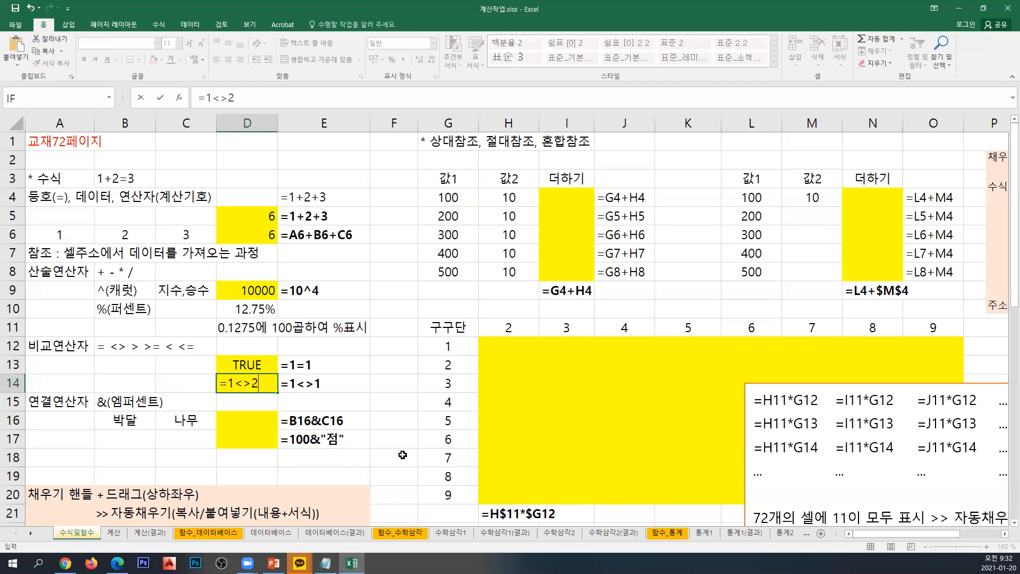
key(BackSpace)
text(1)
key(Return)
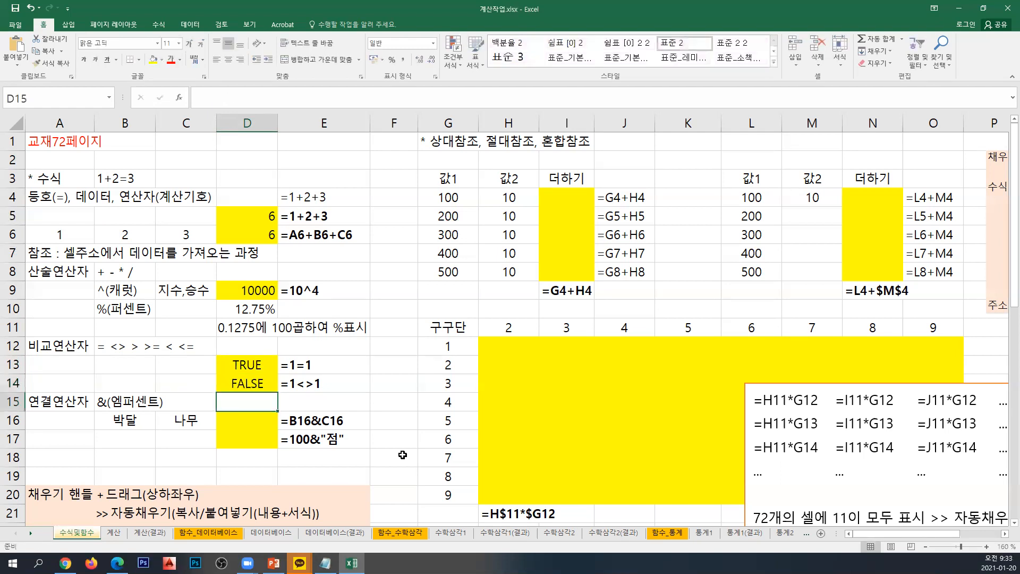
Step: Enter the formula =B16&C16 in cell D16 to join the words 박달 and 나무
key(Down)
key(Down)
key(Up)
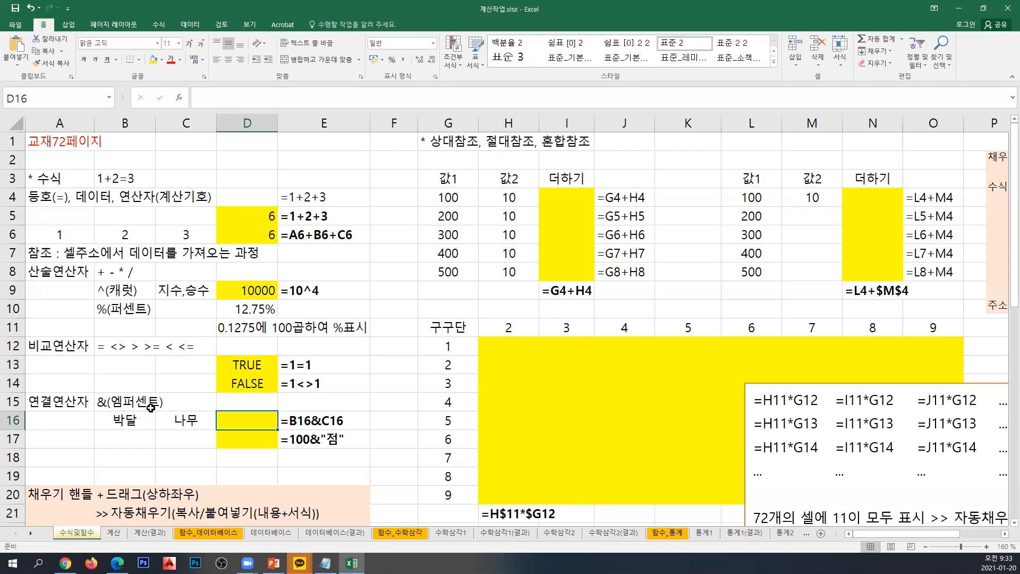
click(137, 418)
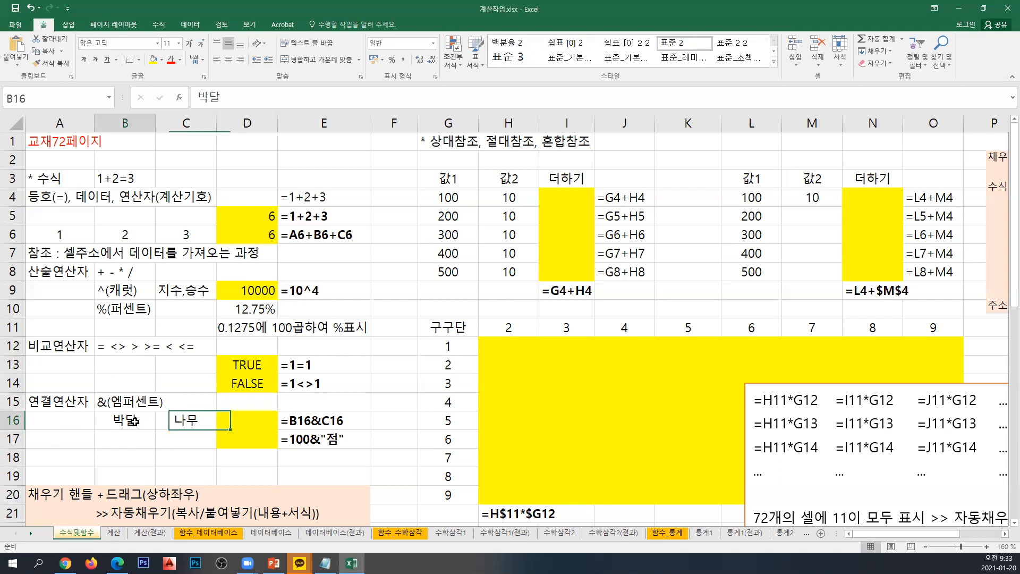
click(199, 422)
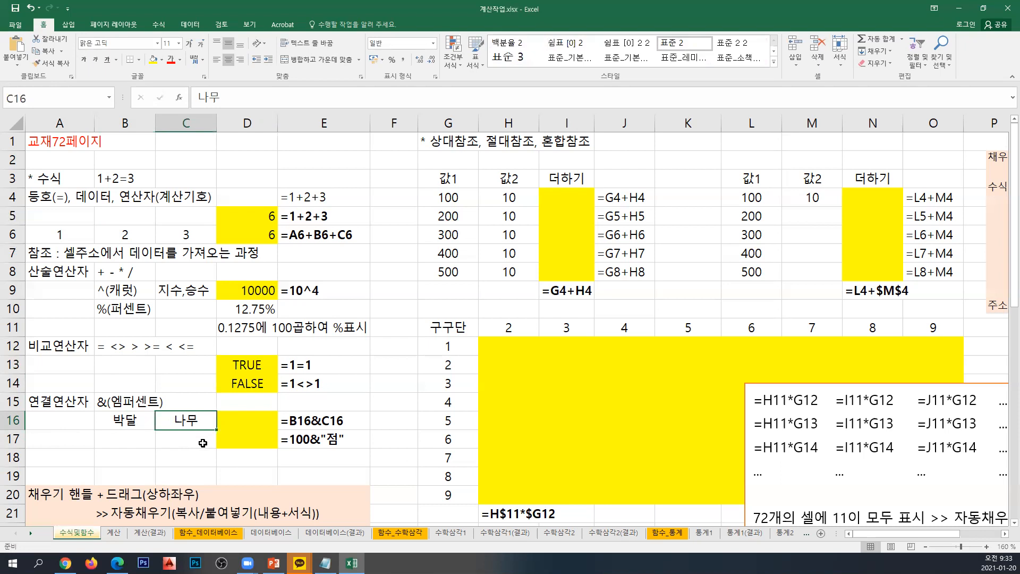
click(250, 429)
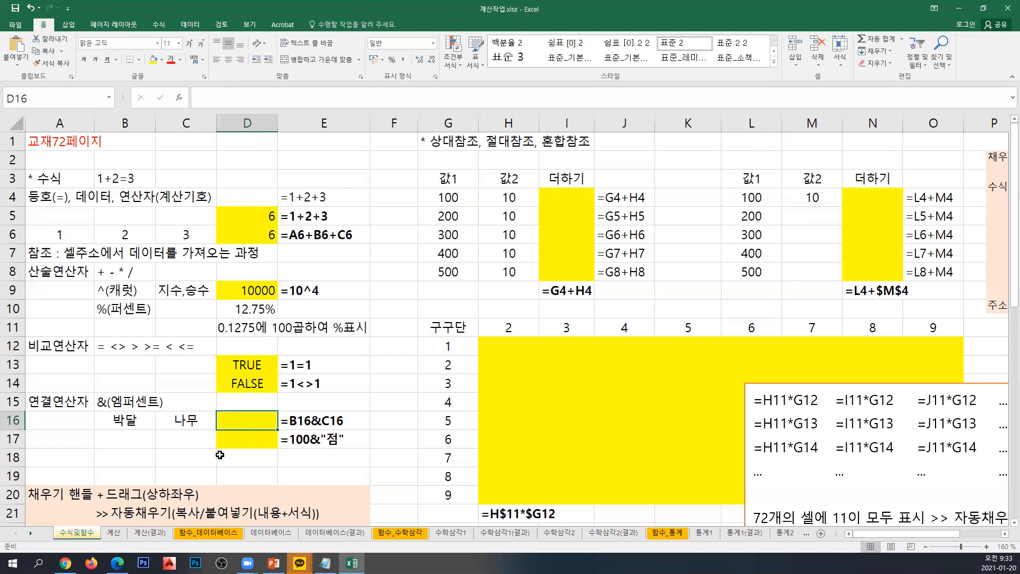
text(=)
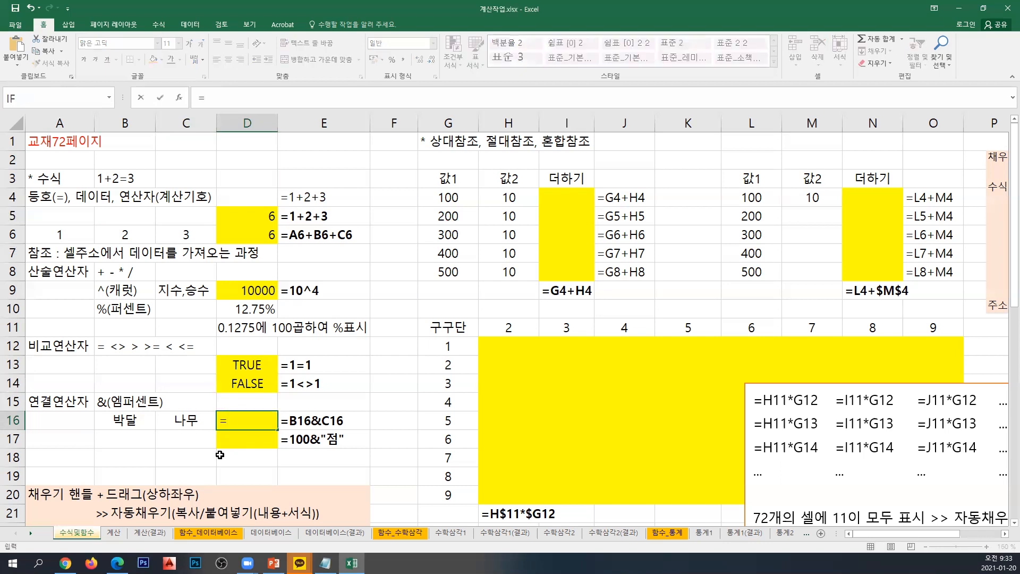
click(151, 420)
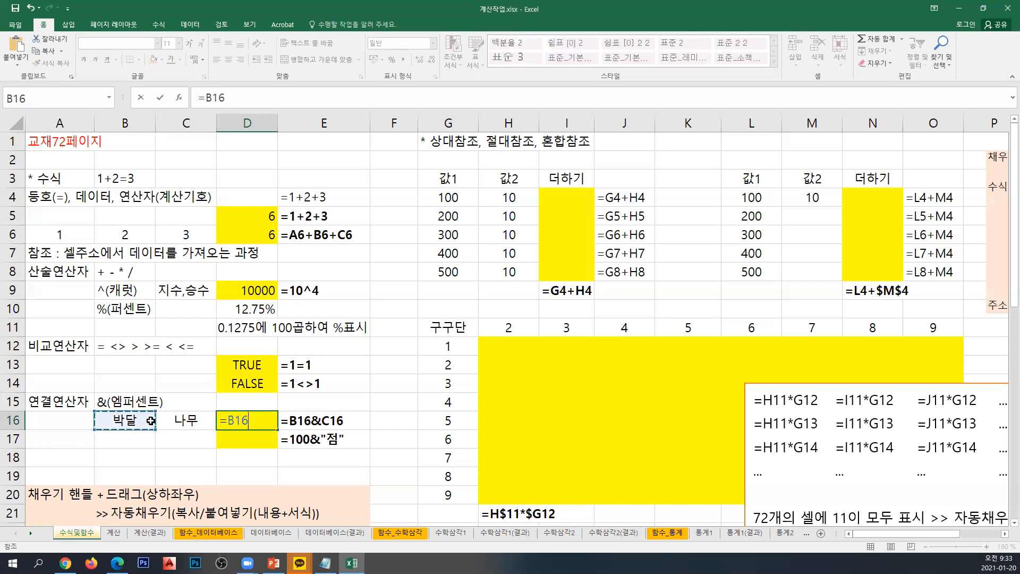
text(&)
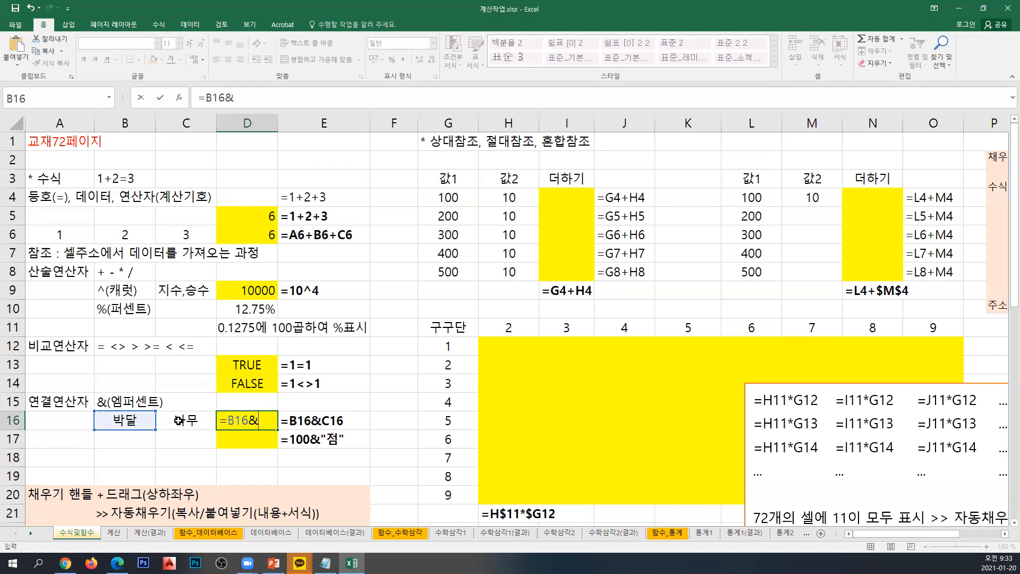
click(210, 420)
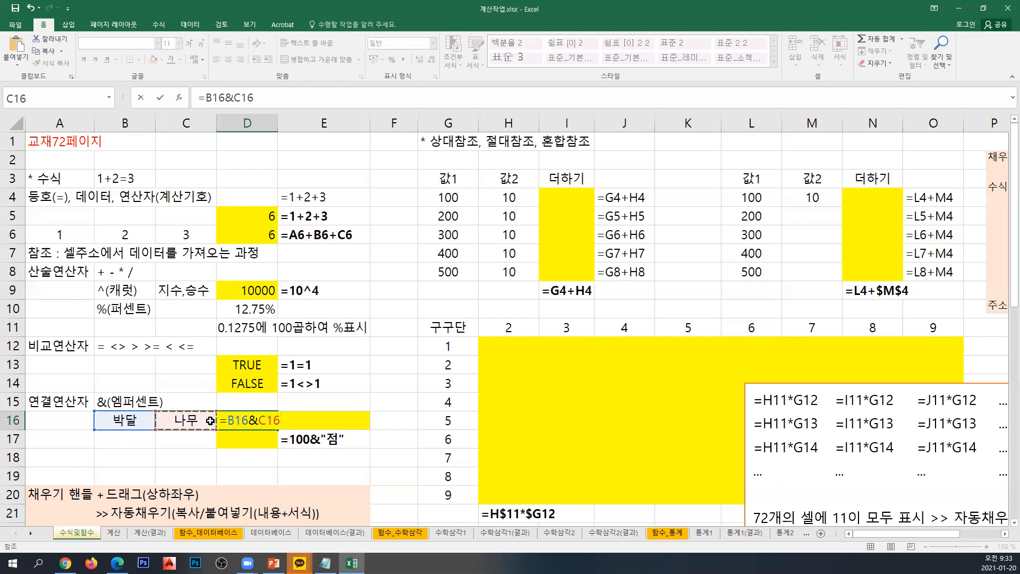
key(Return)
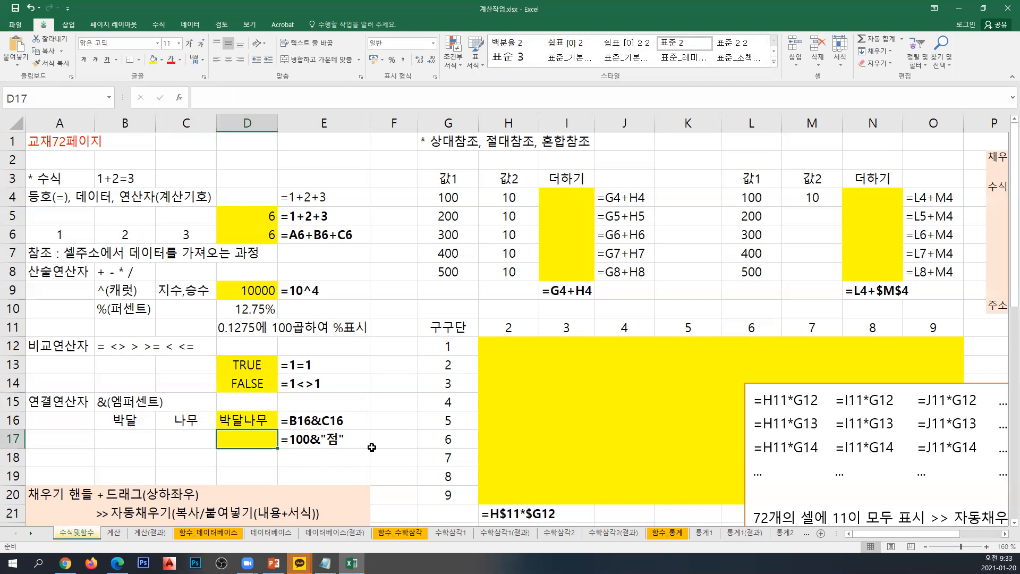
Step: Enter the concatenation formula =100&"점" in cell D17
text(=)
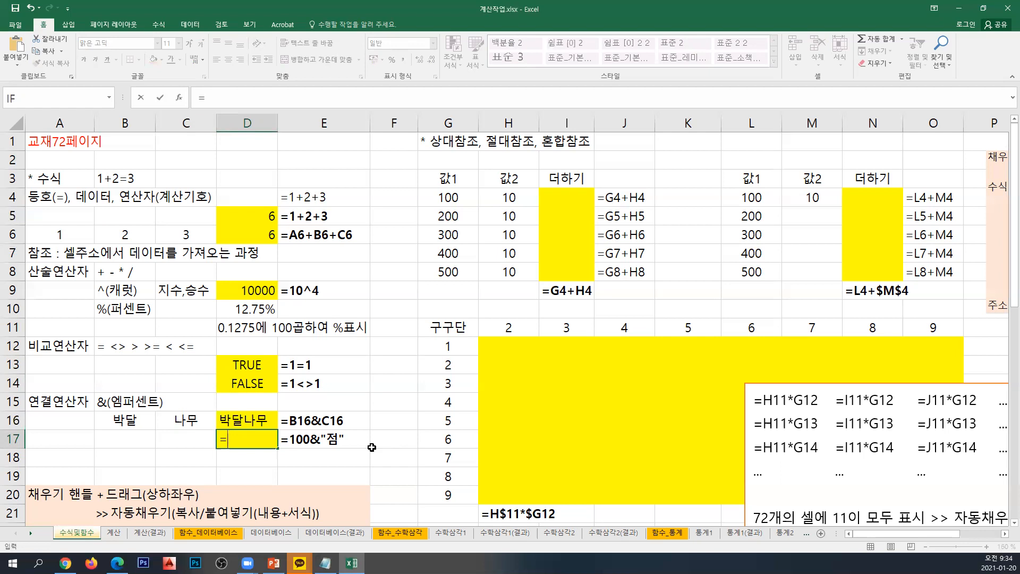
text(100)
text(&)
text(")
text(저)
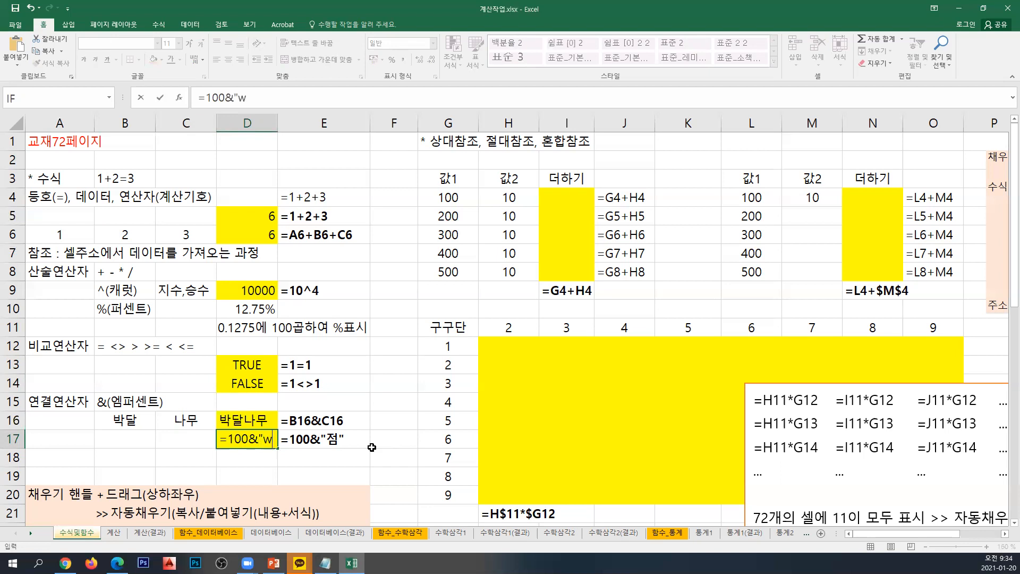
key(BackSpace)
key(BackSpace)
text(저ㅁ")
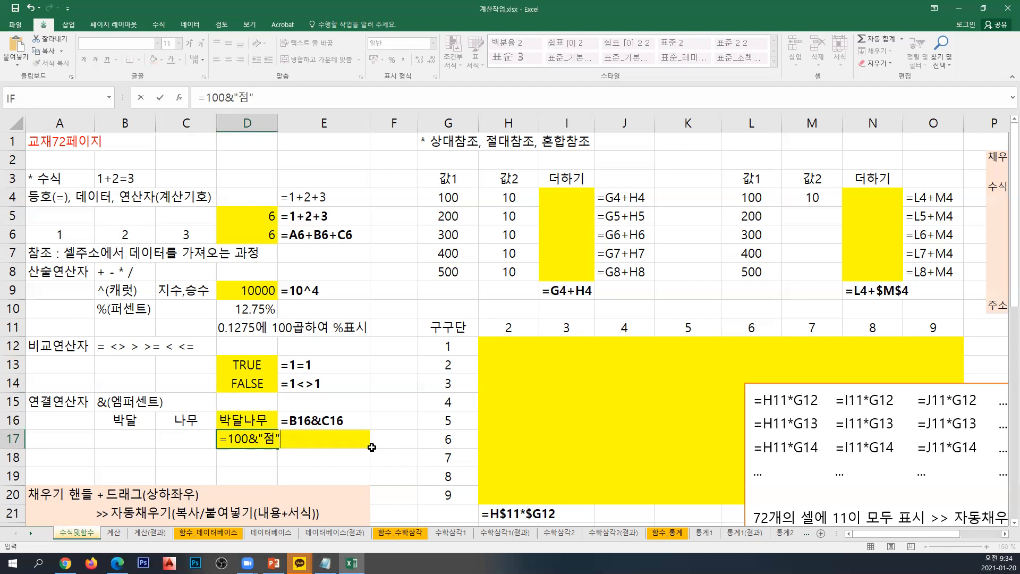
key(Return)
key(Up)
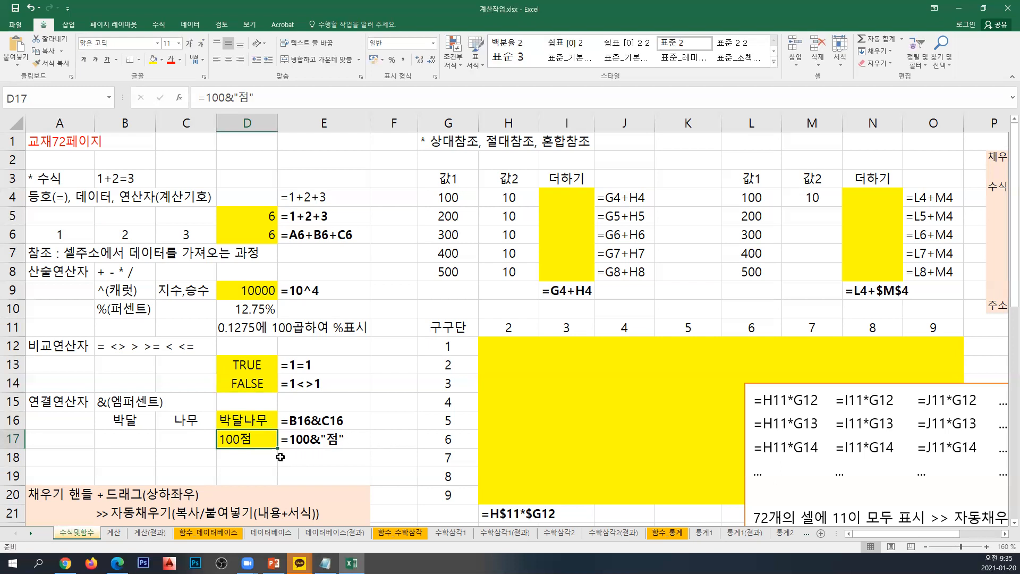
Step: Enter the relative-reference formula =G4+H4 in cell I4 of the first 더하기 column
click(566, 199)
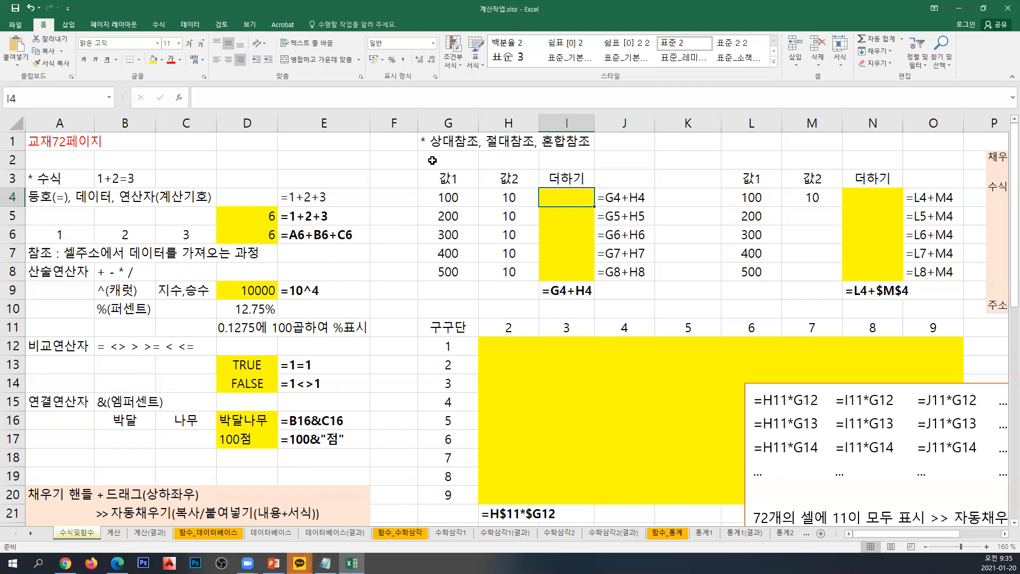
click(979, 532)
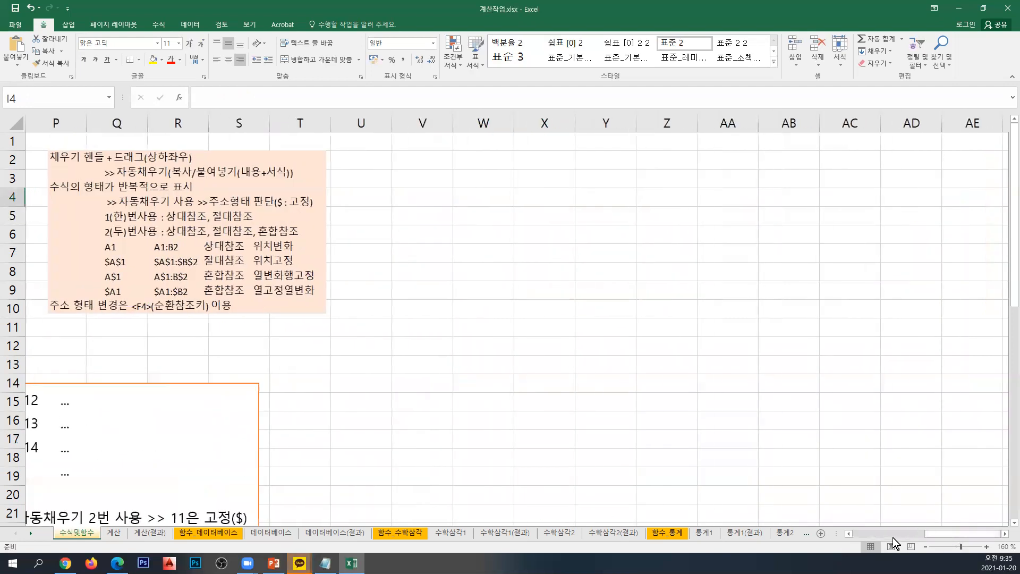
click(849, 533)
click(849, 535)
click(849, 534)
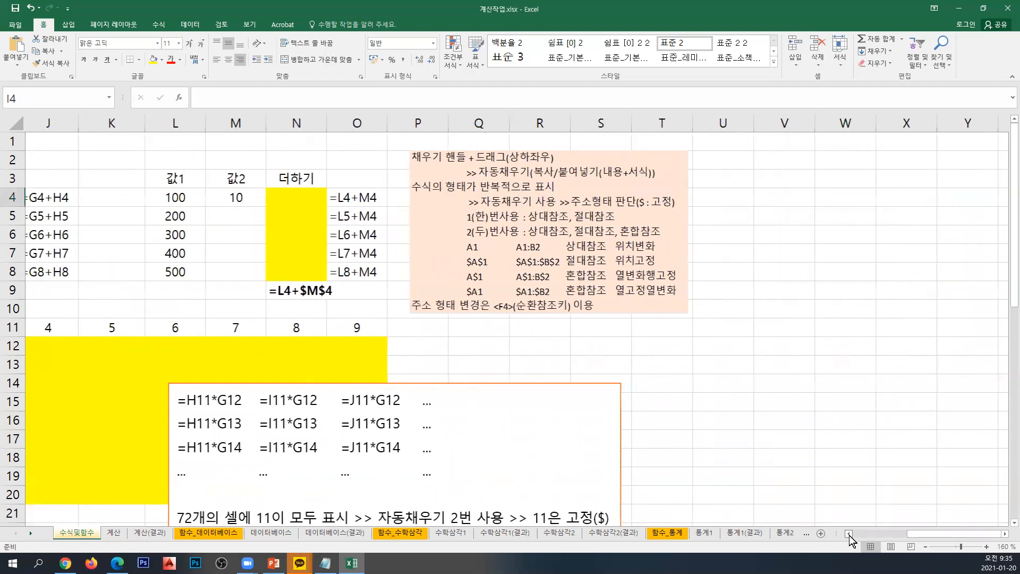
click(849, 535)
click(849, 534)
click(849, 535)
click(849, 534)
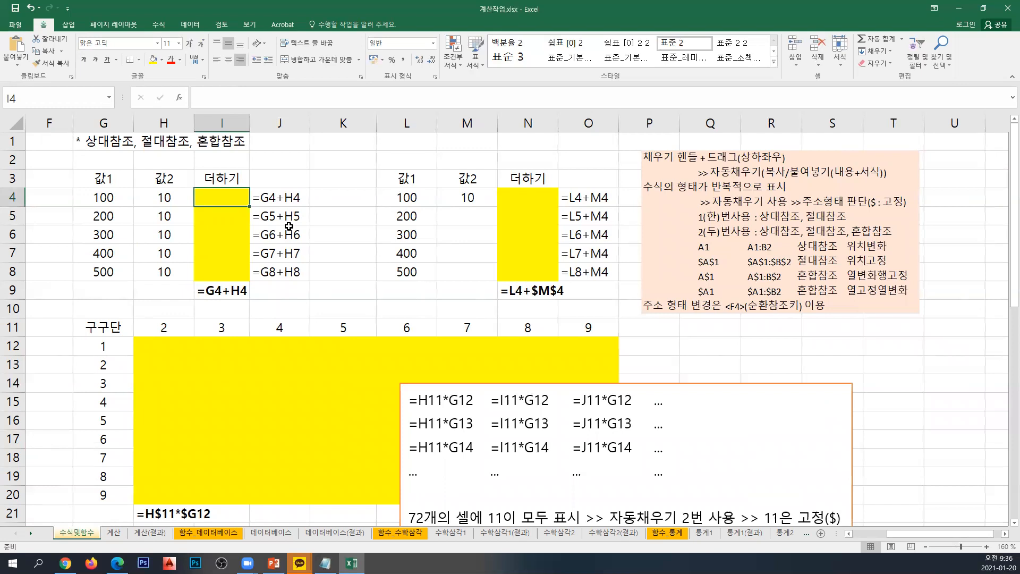
text(=)
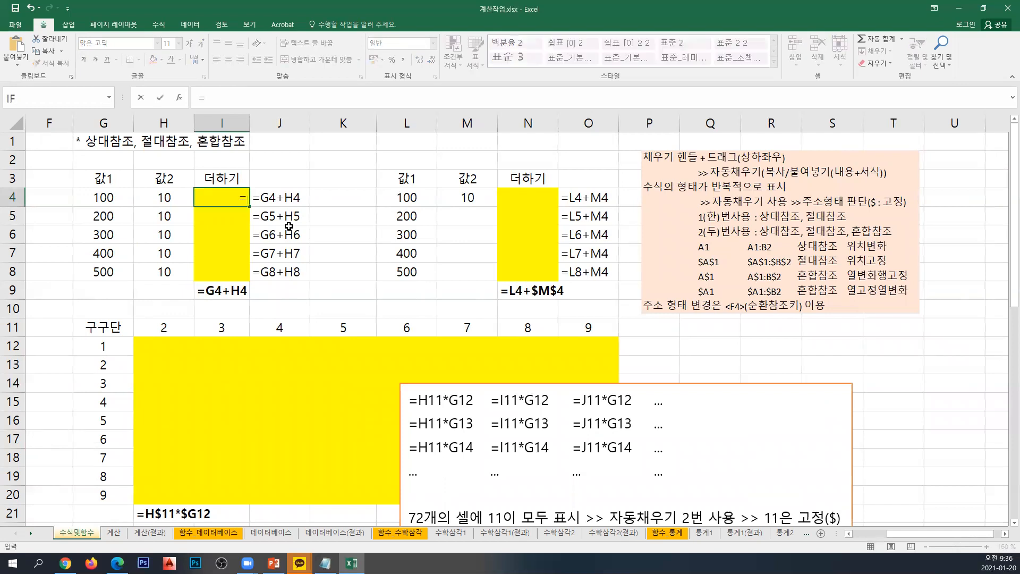
click(113, 194)
text(+)
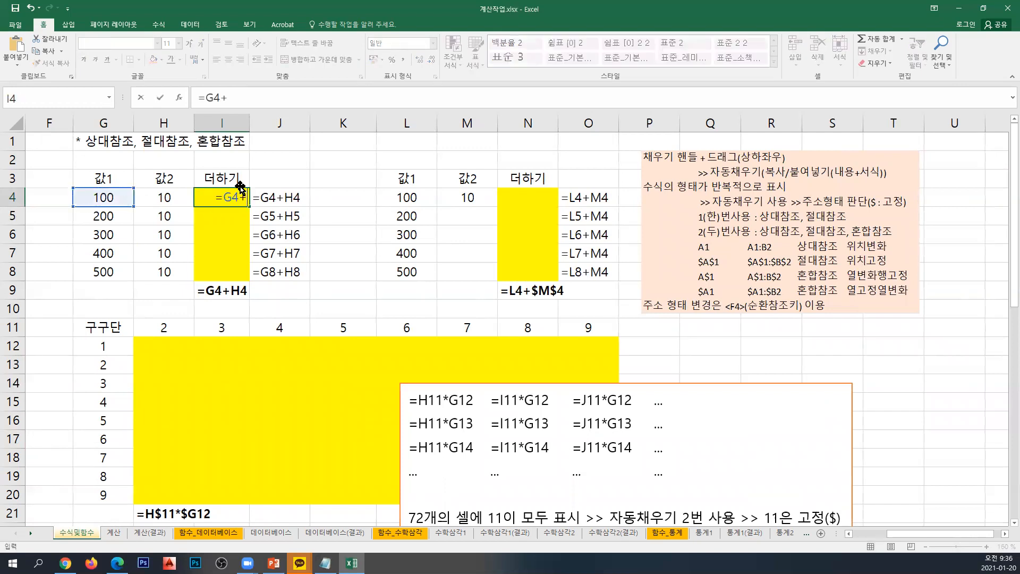
click(171, 198)
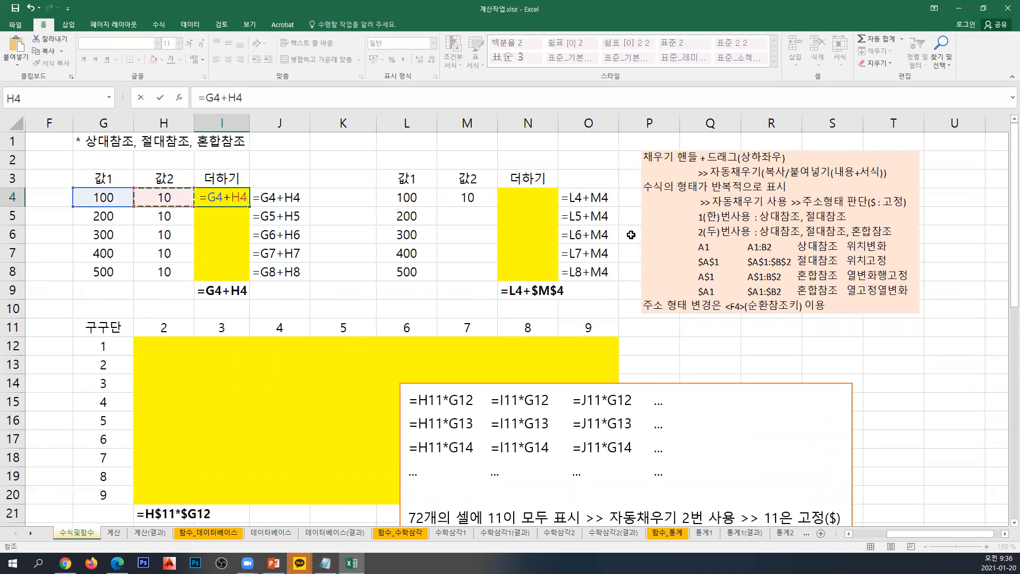
key(Return)
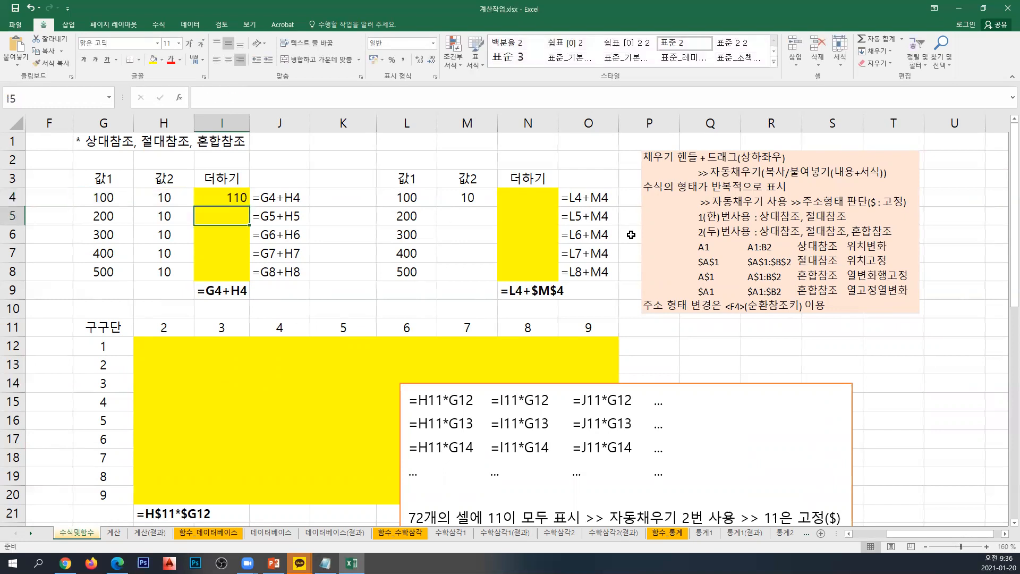
Step: Enter =G5+H5 in cell I5 and =G6+H6 in cell I6
text(=)
click(116, 219)
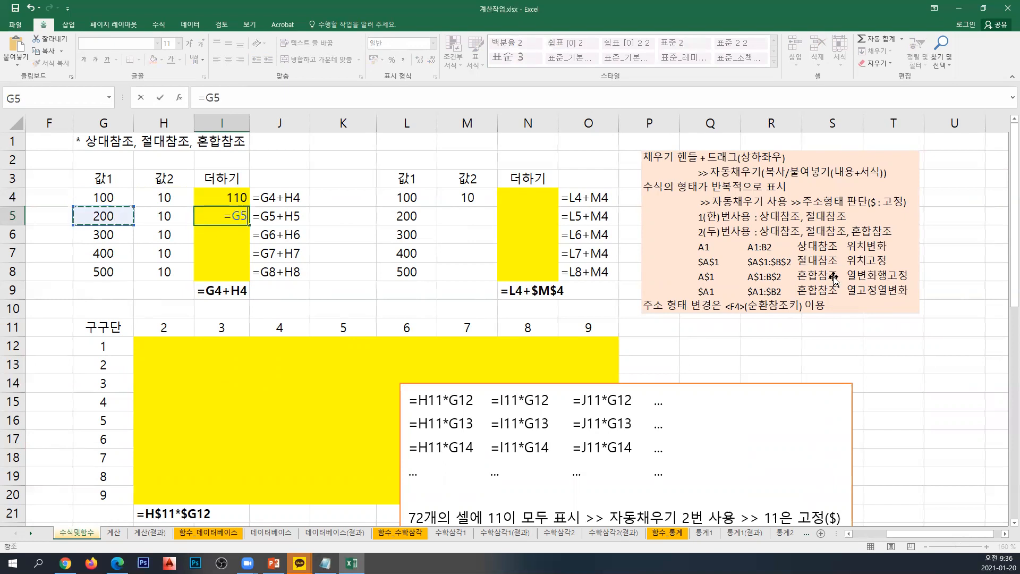
text(+)
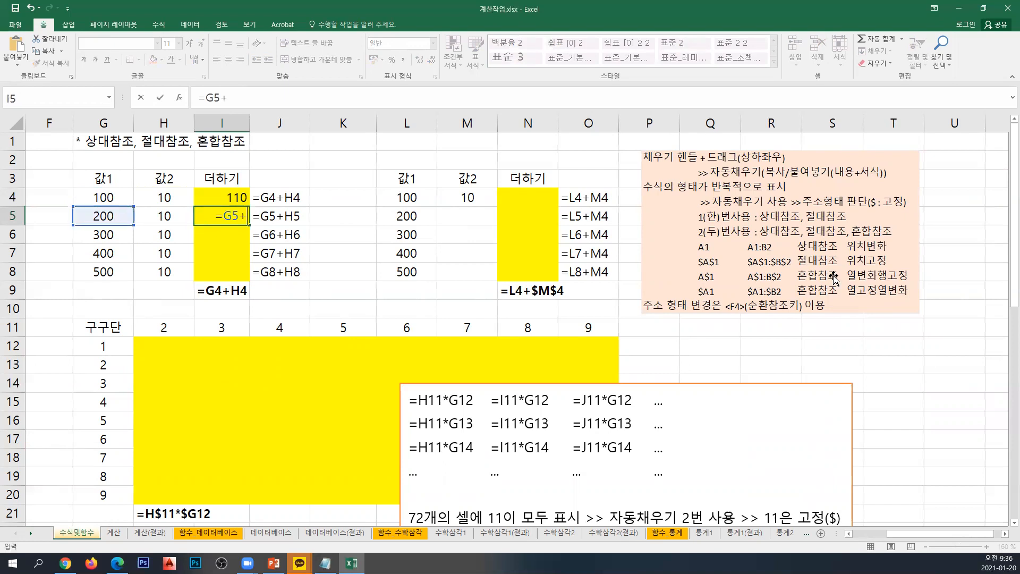
click(181, 221)
key(Return)
text(=)
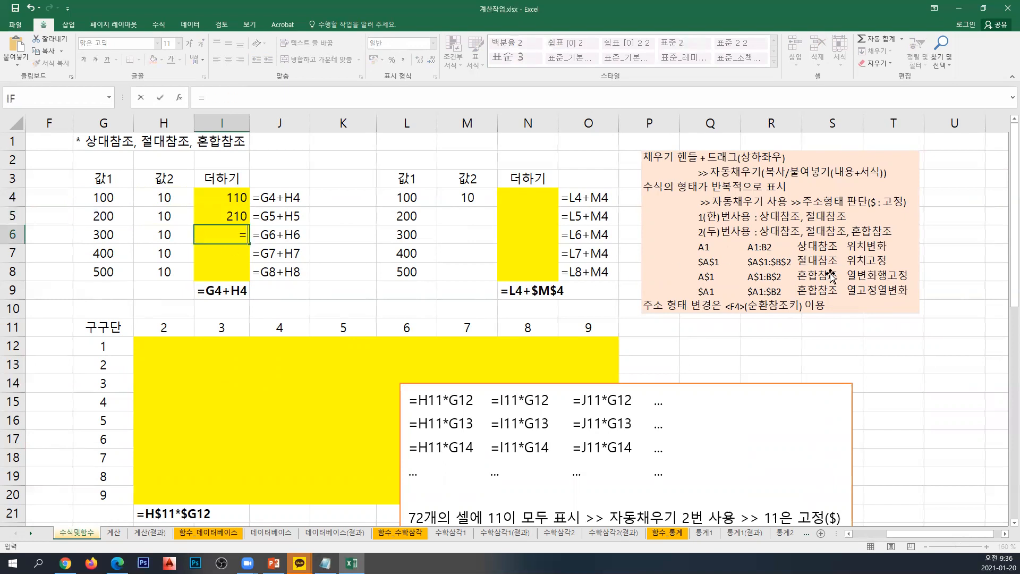
click(94, 239)
text(+)
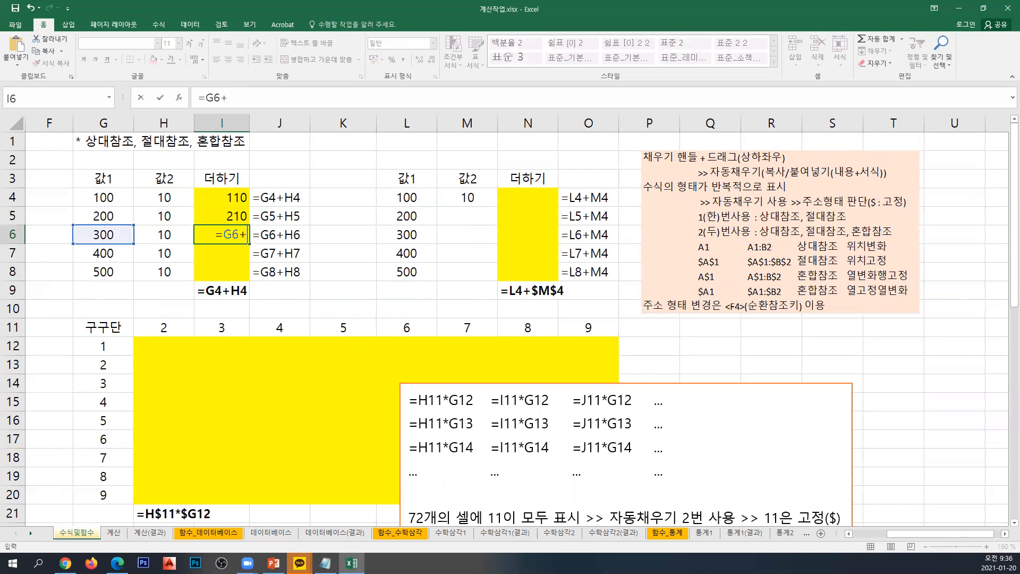
click(161, 230)
key(Return)
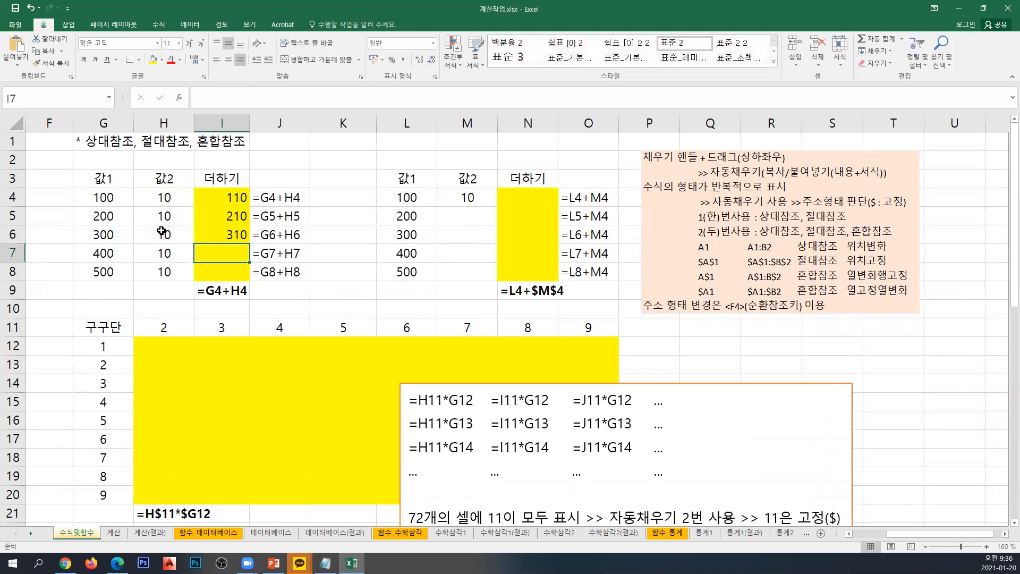
Step: Enter =G7+H7 in cell I7 and =G8+H8 in cell I8
text(=)
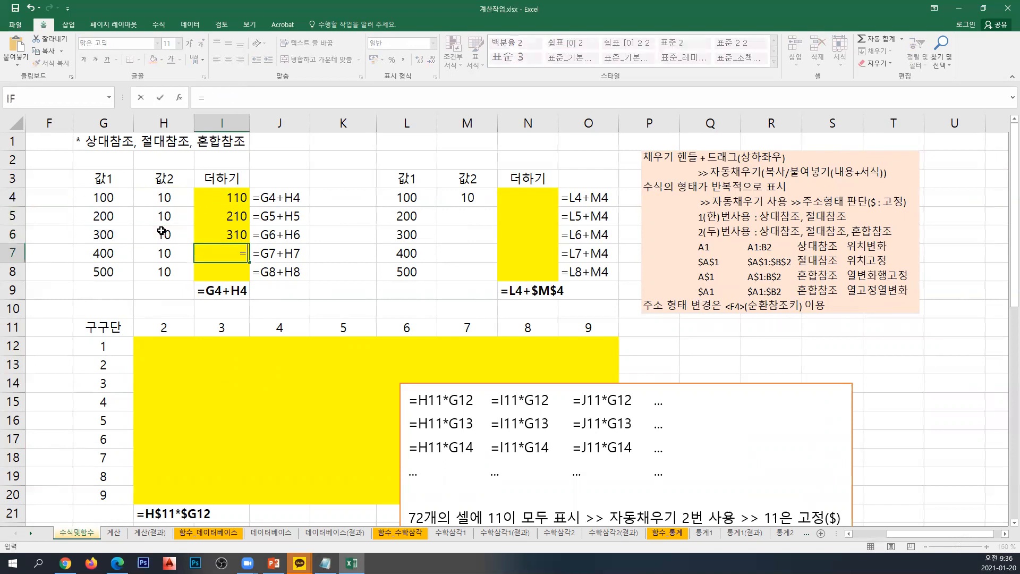
click(108, 257)
text(+)
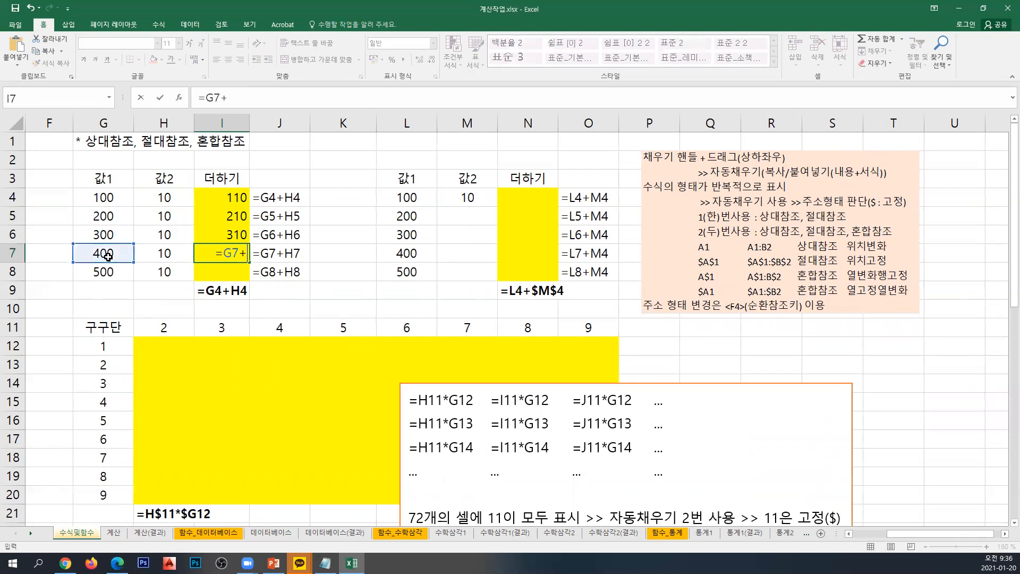
click(154, 255)
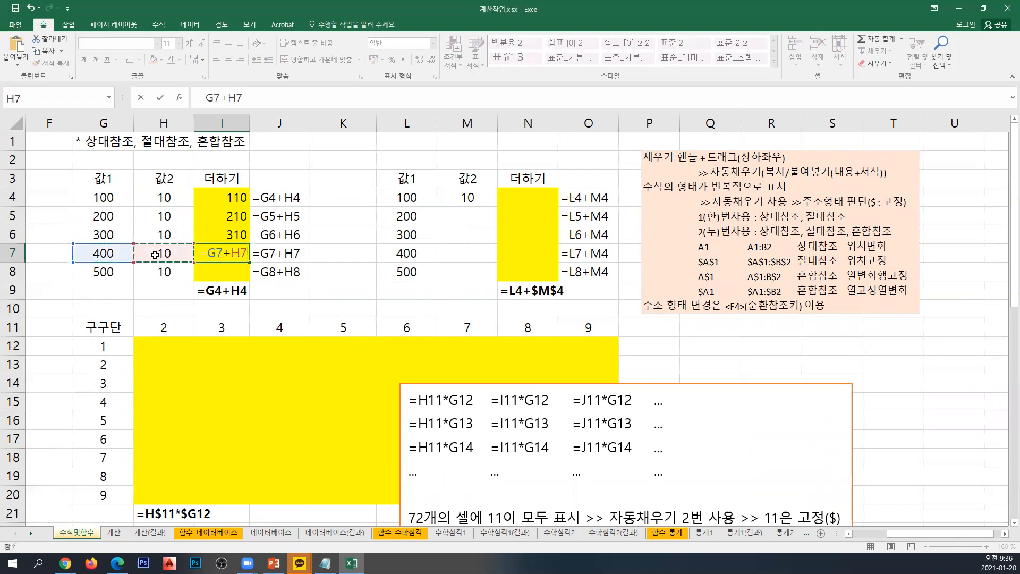
key(Return)
text(=)
click(123, 272)
text(+)
click(148, 276)
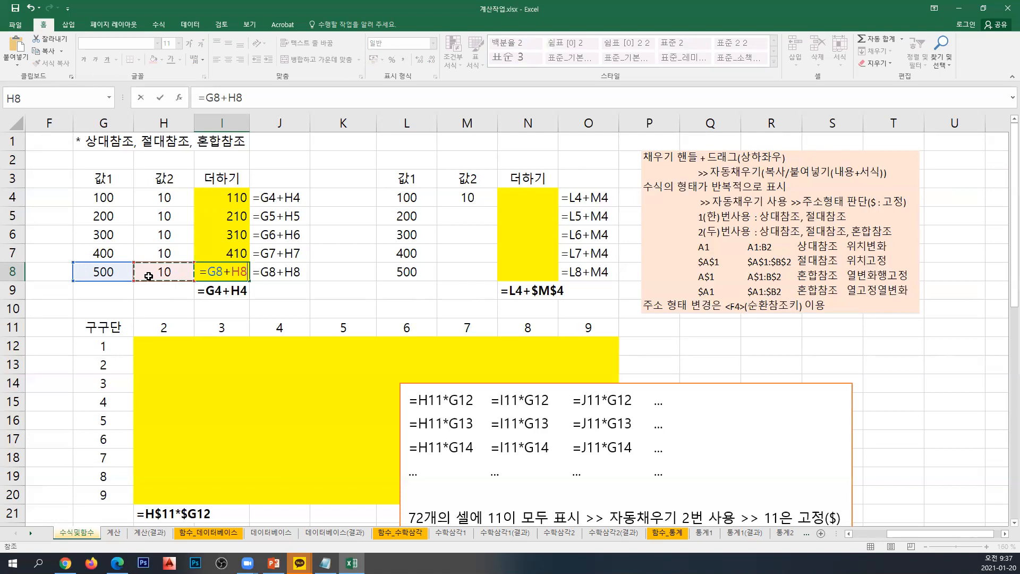
key(Return)
Step: Clear the formulas in I5:I8 and paste a copy of the I4 formula into those cells
drag(234, 213, 237, 266)
key(Delete)
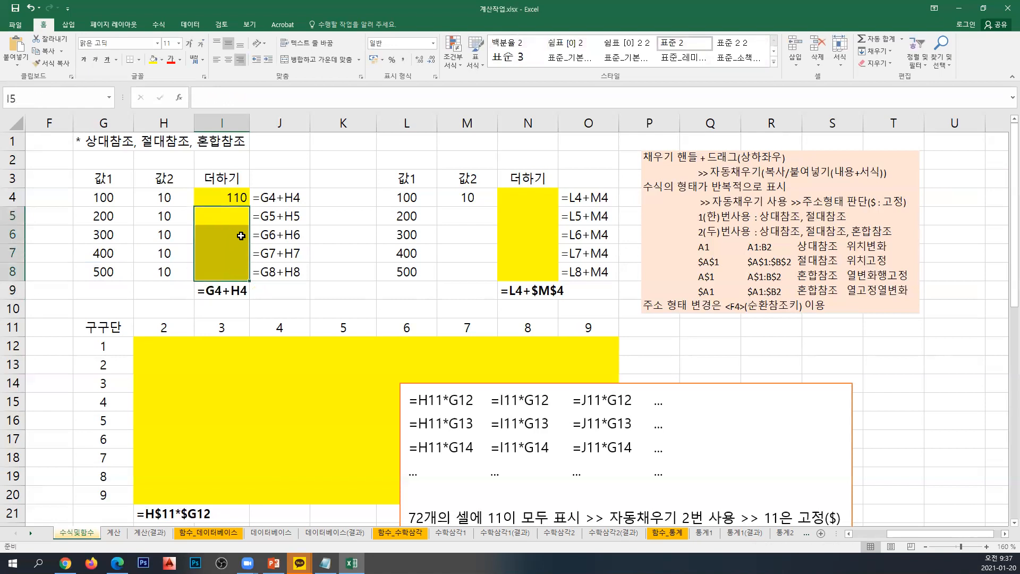
click(231, 198)
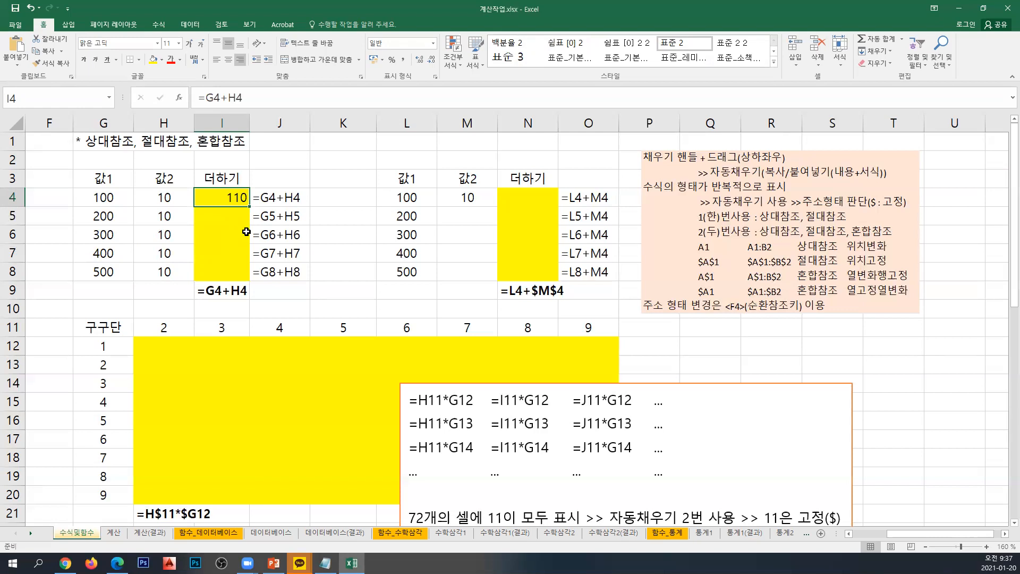
click(47, 53)
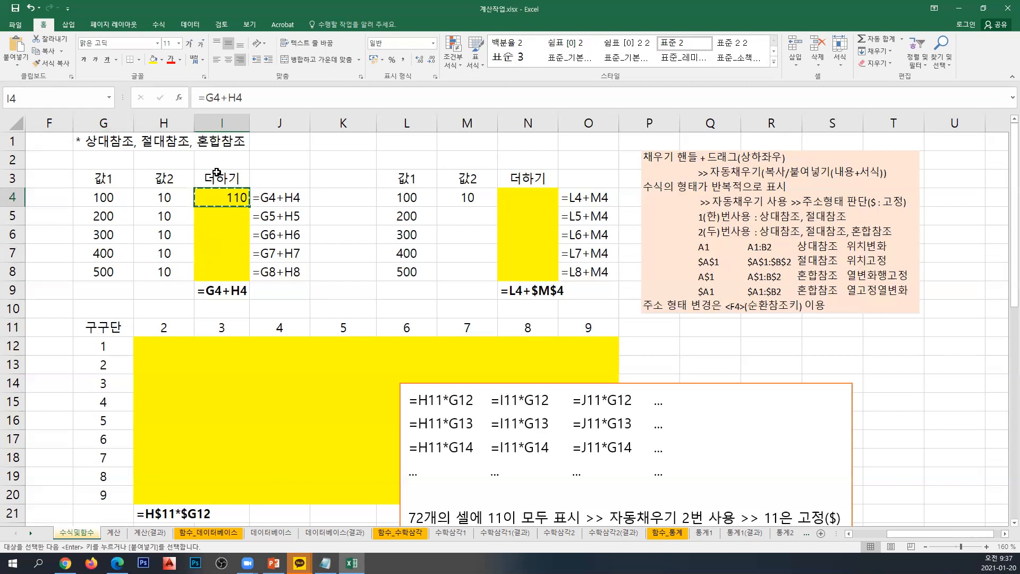
drag(218, 217, 223, 273)
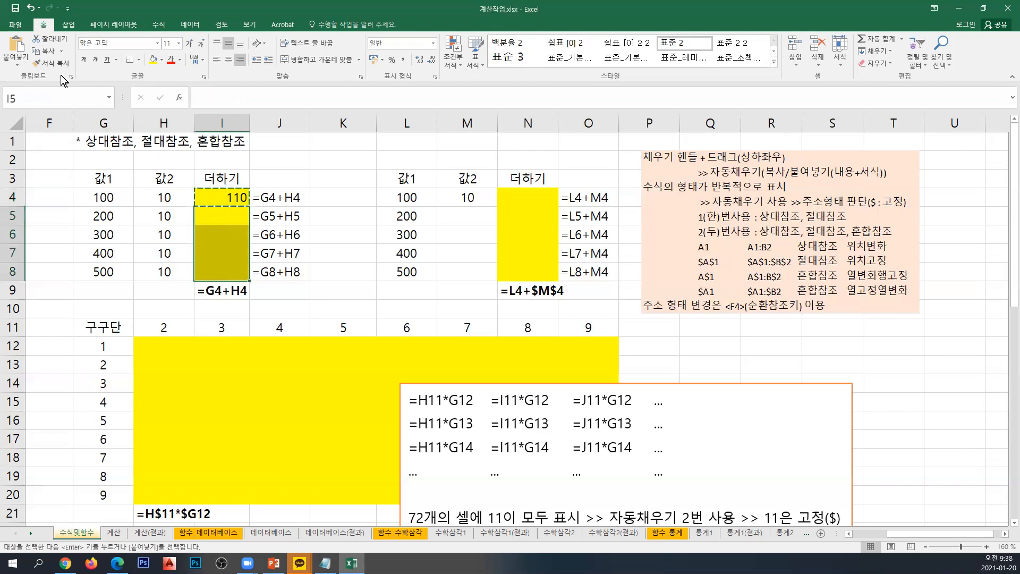
click(13, 49)
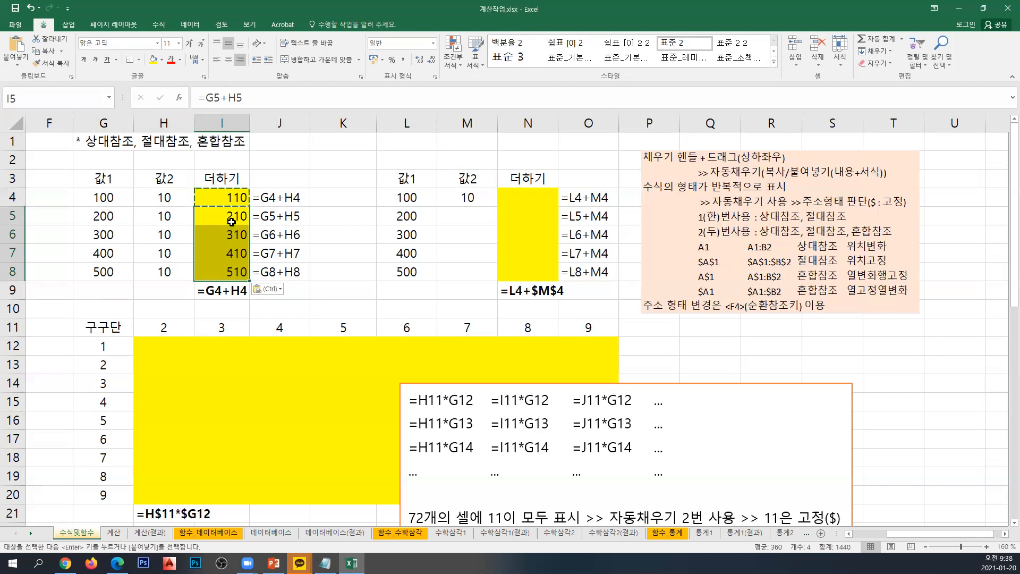
Step: Clear the pasted formulas from I5:I8
drag(230, 219, 230, 272)
key(Delete)
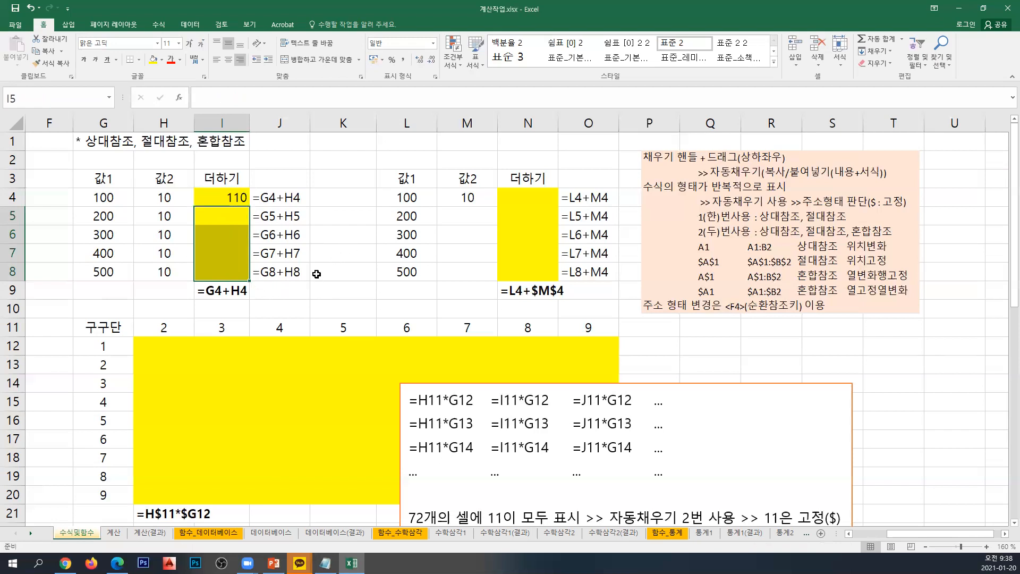
Step: Move the peach autofill notes box over columns L to O and autofill the I4 formula down to I8
click(240, 199)
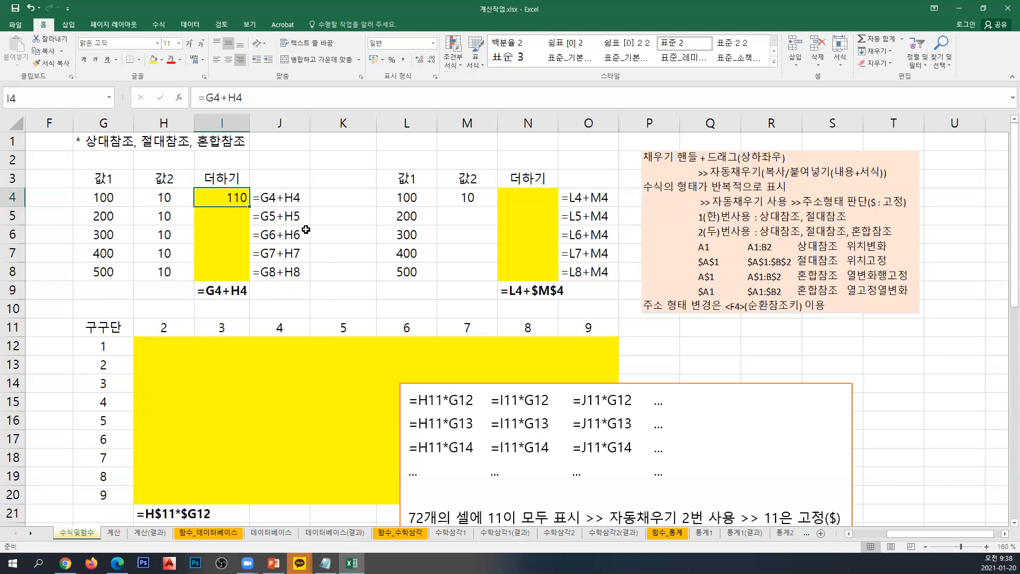
drag(632, 220, 375, 224)
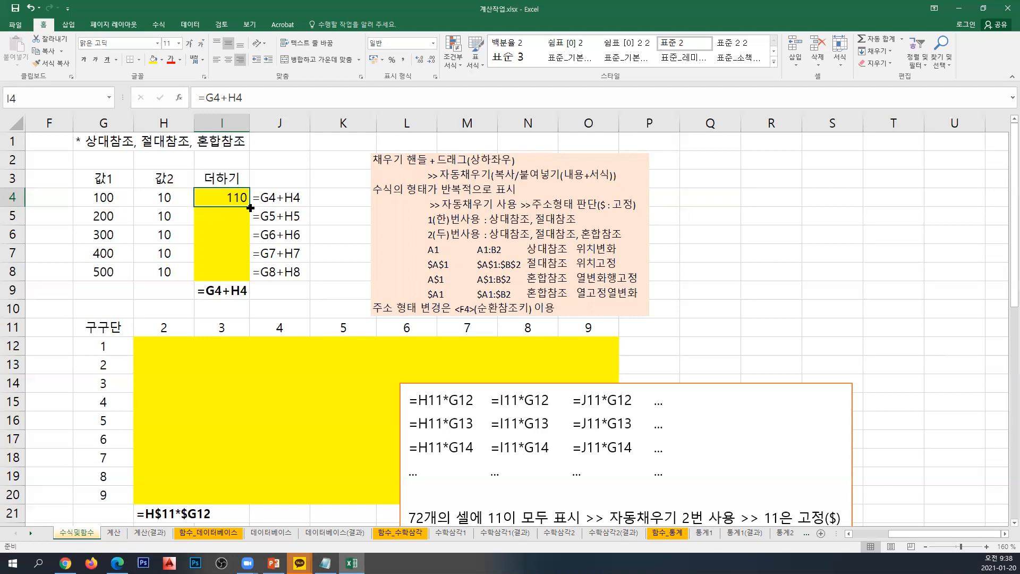
drag(250, 208, 247, 278)
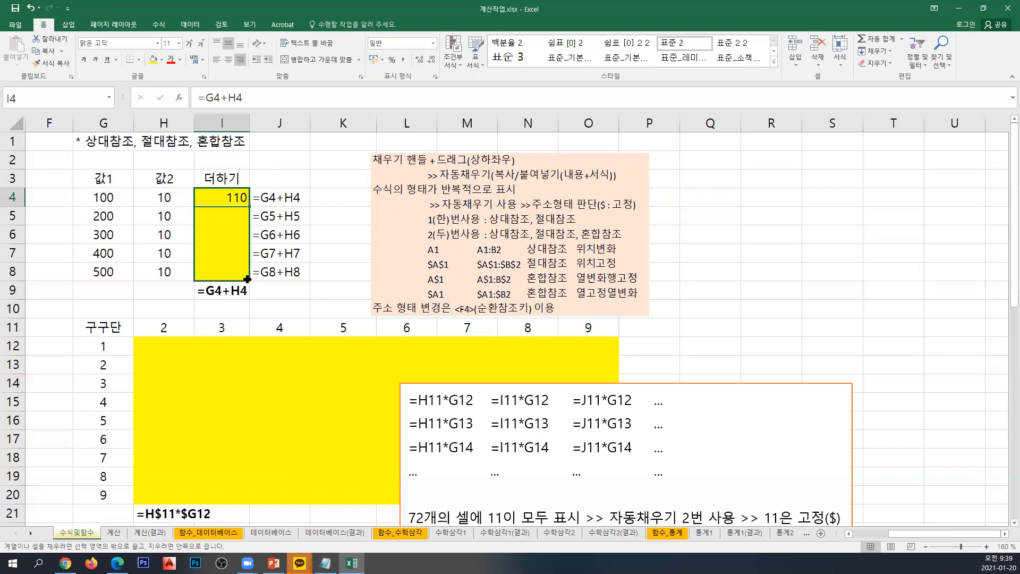
drag(247, 279, 246, 278)
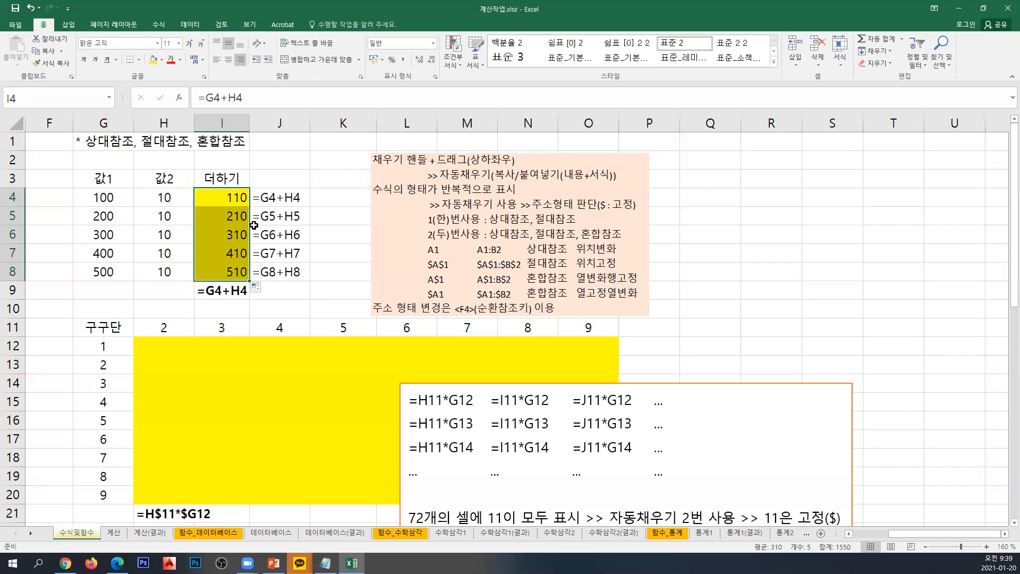
Step: Enter 엑셀 in cell L1 and set its font colour to red
click(344, 141)
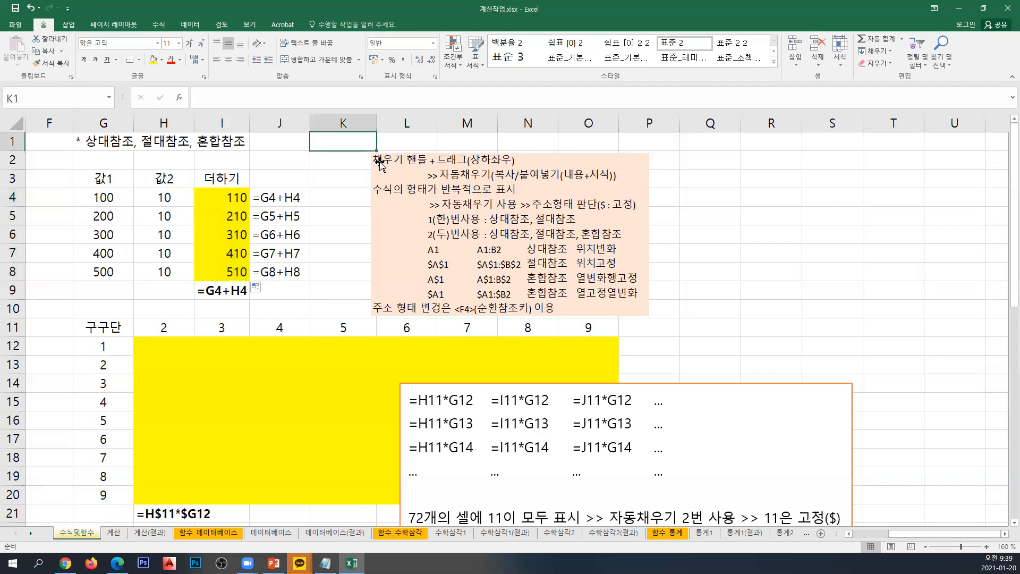
key(Tab)
text(엑셀)
key(Return)
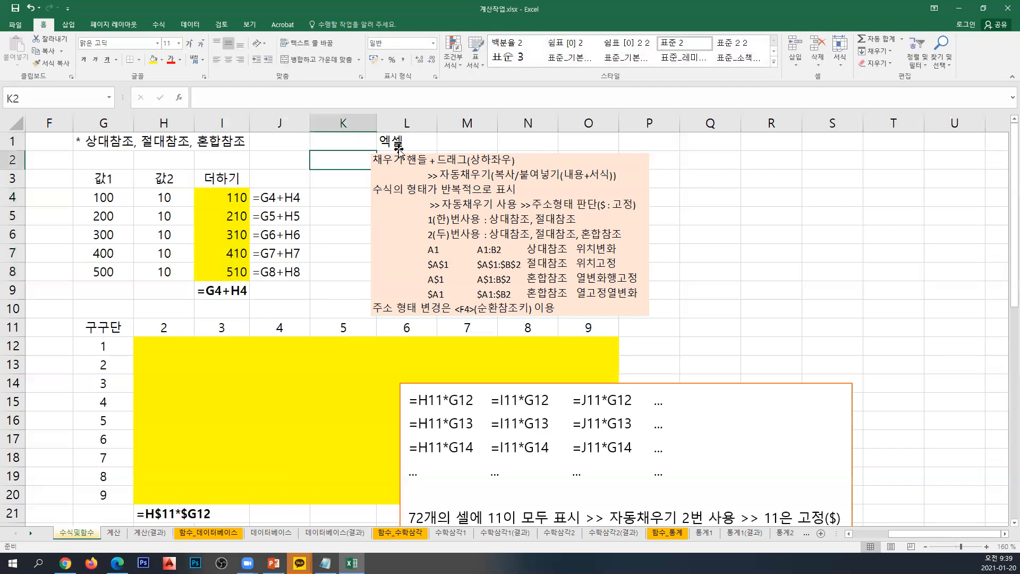
click(398, 149)
click(171, 61)
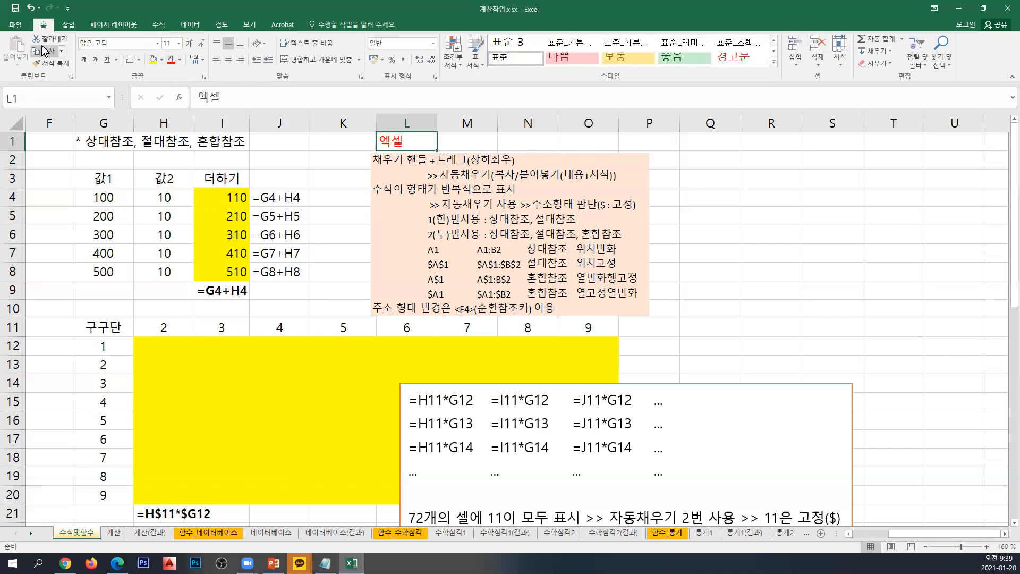
Step: Copy L1 and paste only its value into M1 and N1
key(ctrl+c)
click(460, 142)
right_click(458, 143)
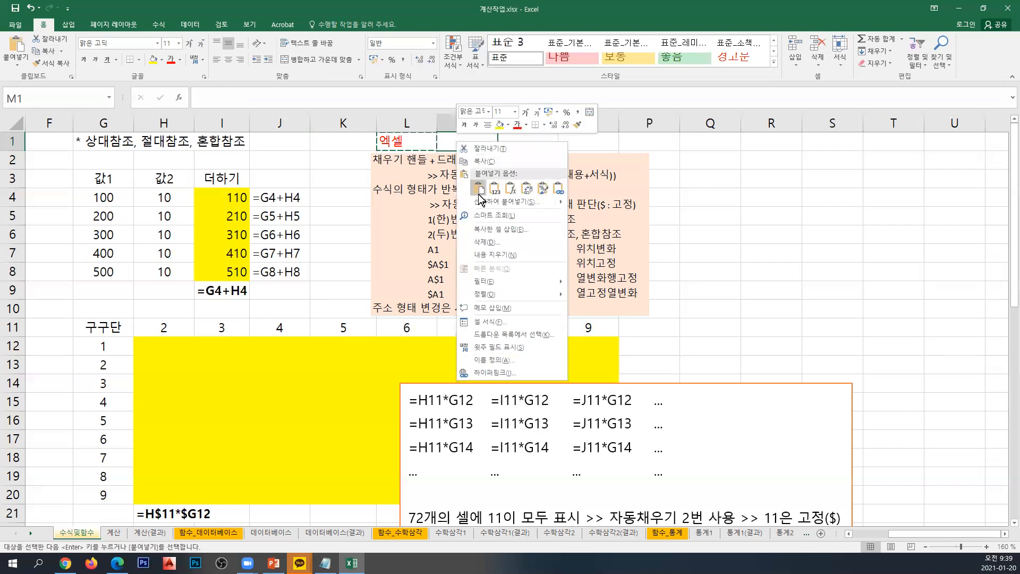
click(495, 188)
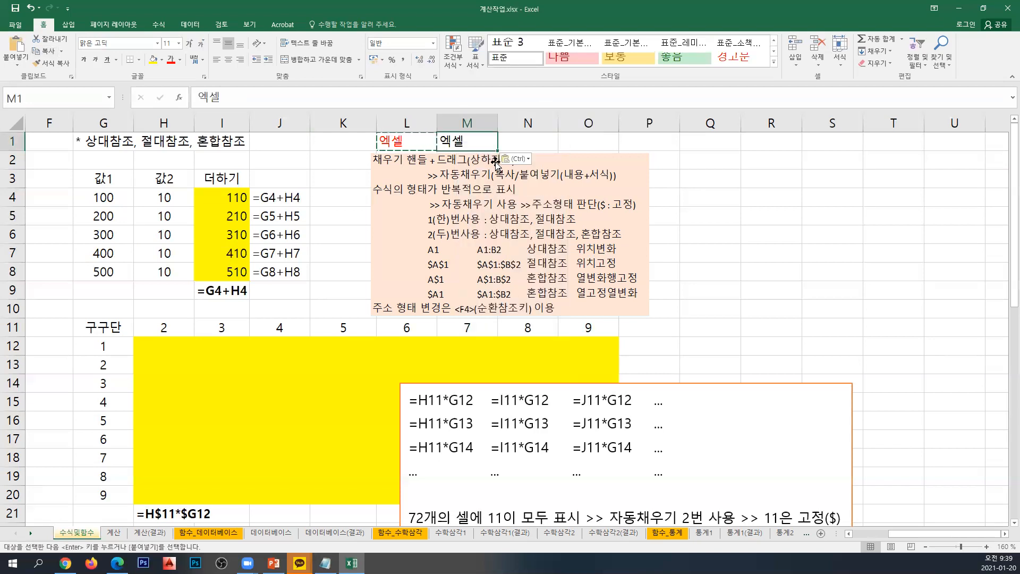
right_click(521, 142)
click(560, 189)
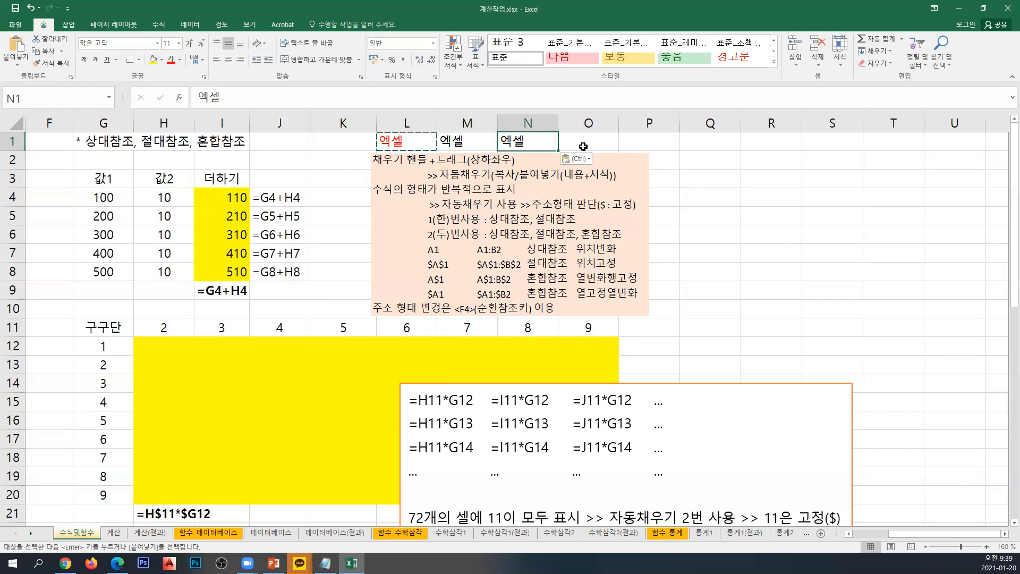
Step: Paste the copied L1 cell into O1 with both its content and formatting
right_click(582, 147)
click(601, 191)
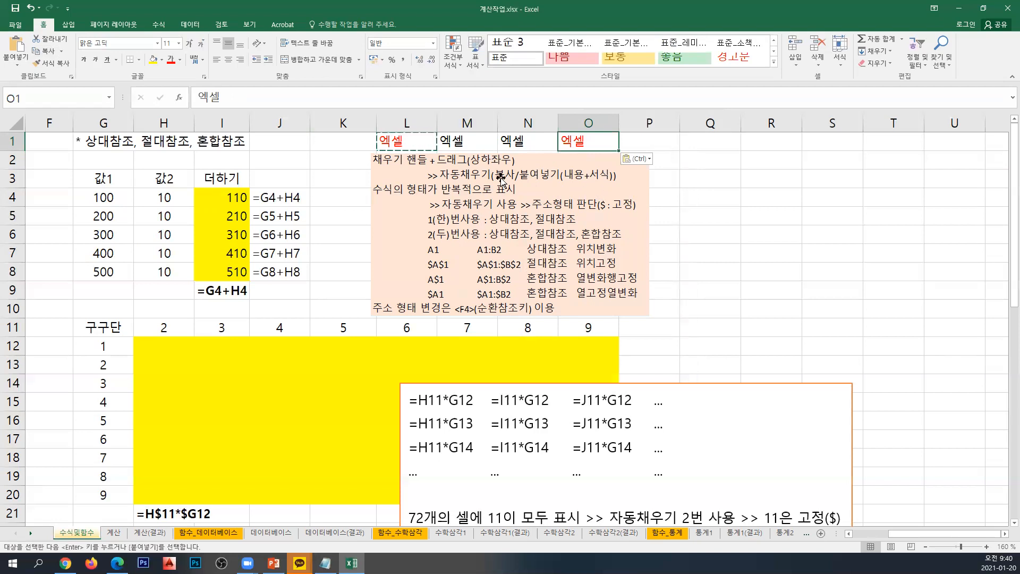
click(339, 148)
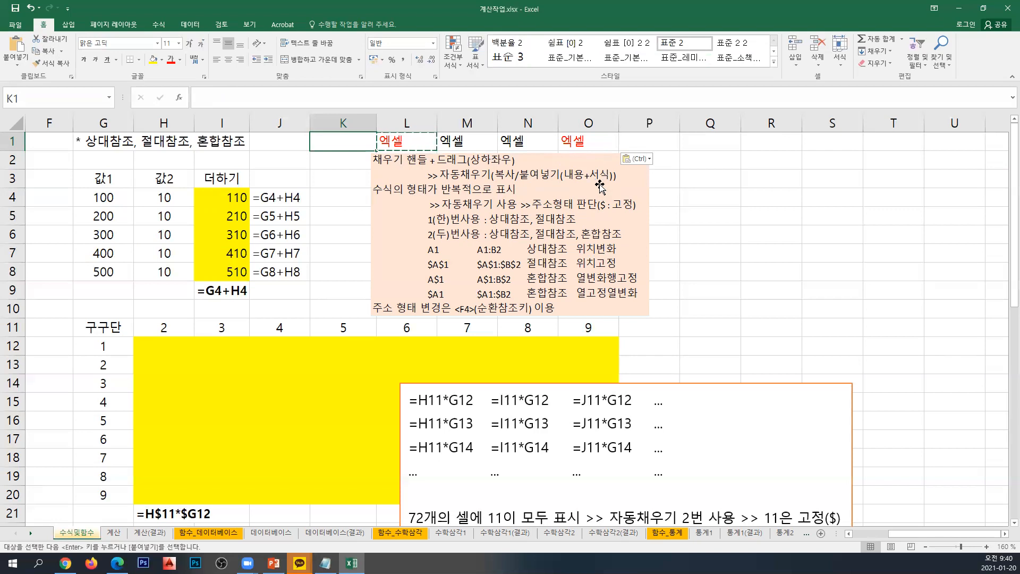
Step: Clear the sum formulas from I5:I8, keeping the one in I4
click(234, 202)
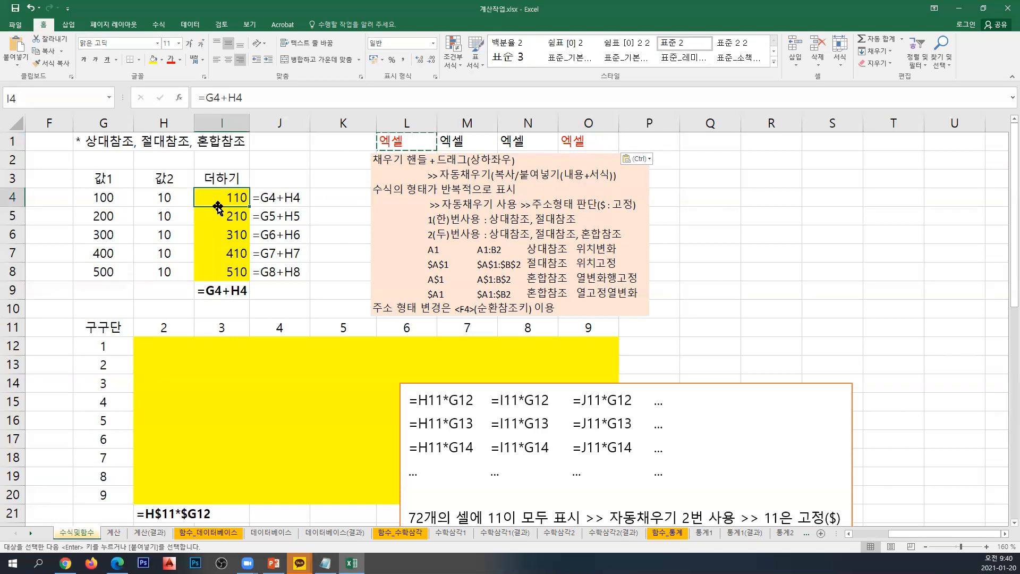
drag(232, 216, 231, 266)
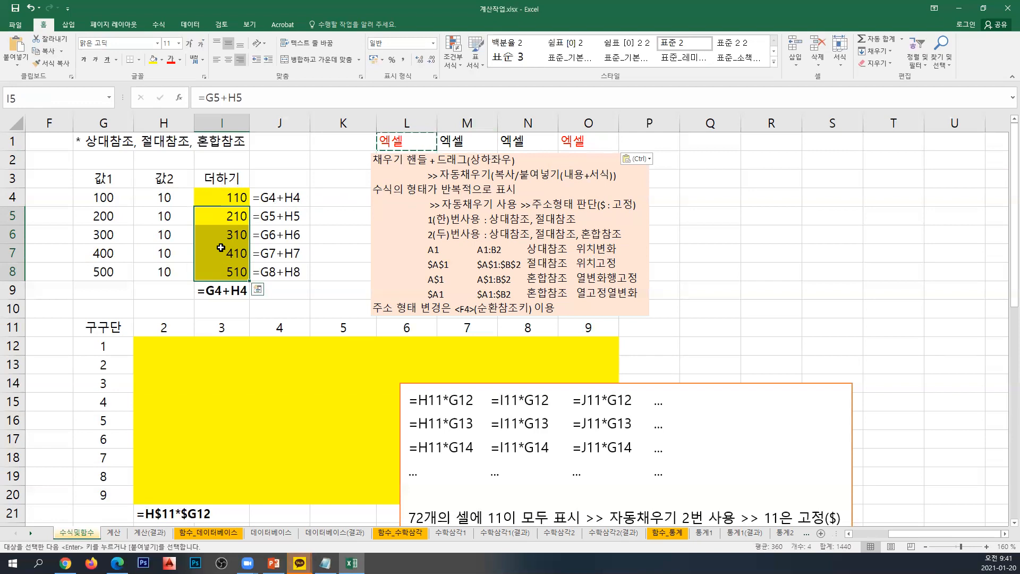
drag(226, 218, 229, 270)
drag(218, 223, 217, 267)
key(Delete)
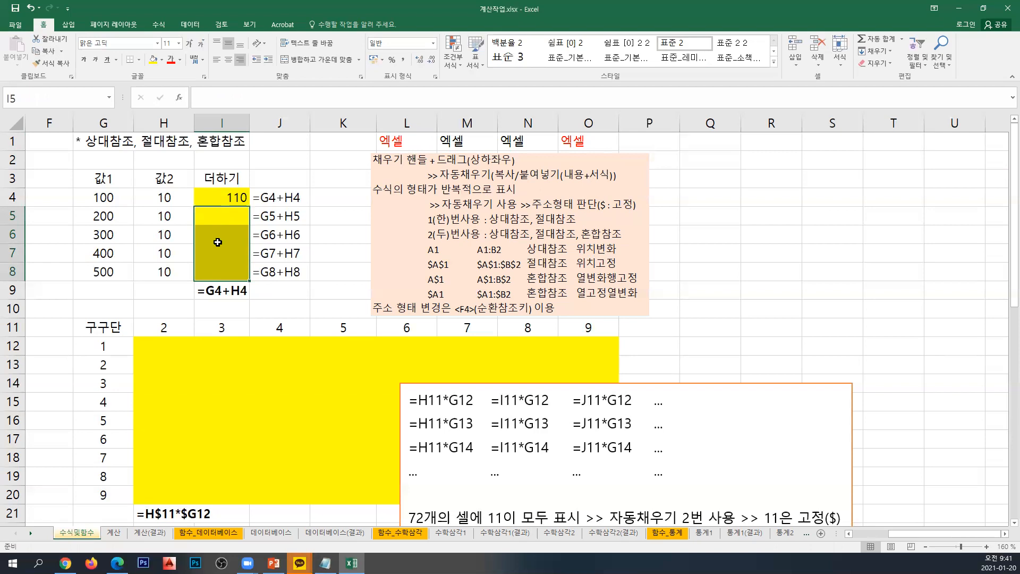
Step: Check the cell references in the I4 formula, autofill it down to I5, and display the formula in I5
click(216, 202)
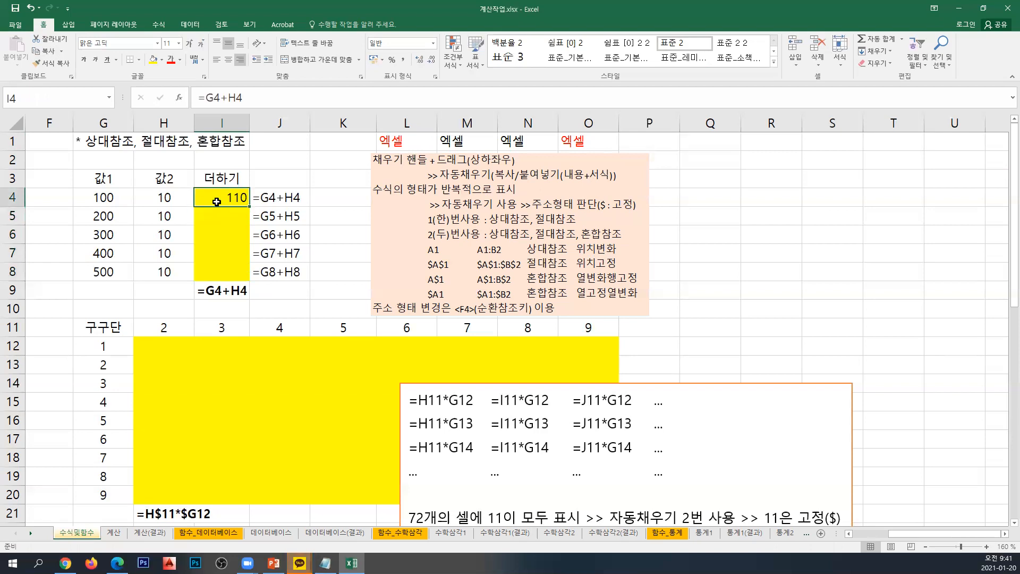
double_click(218, 199)
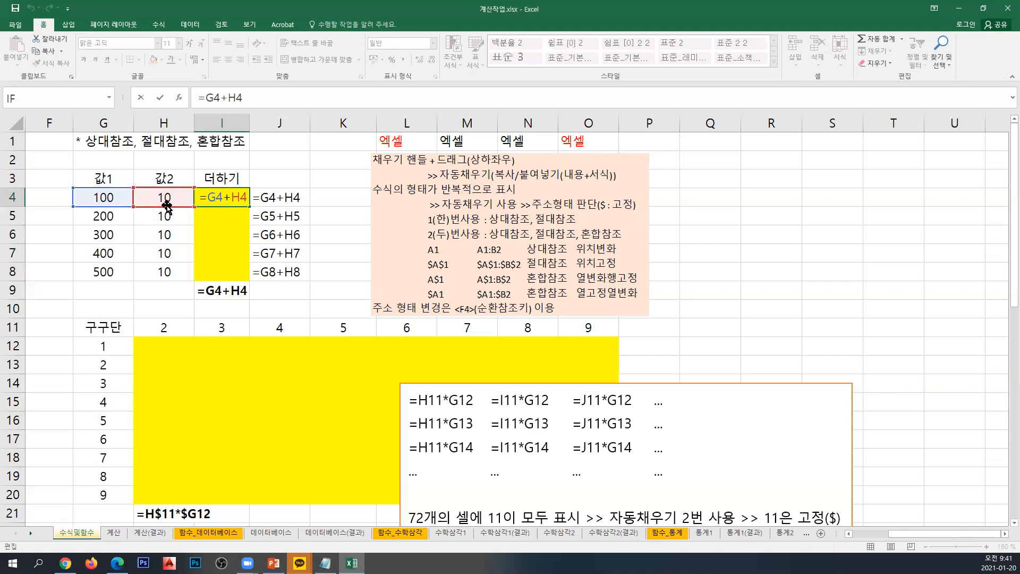
key(ctrl+Return)
drag(251, 208, 251, 225)
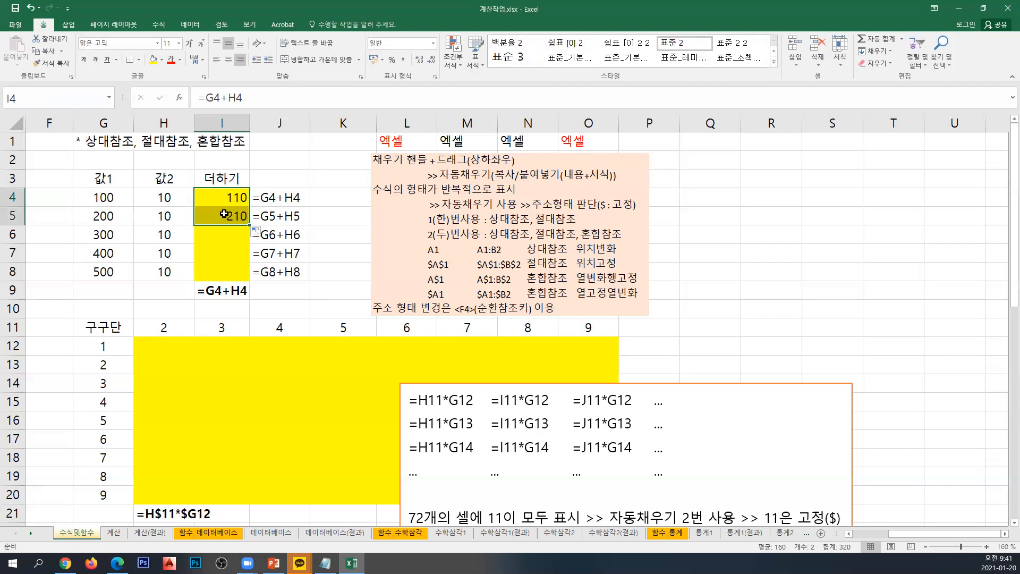
double_click(227, 215)
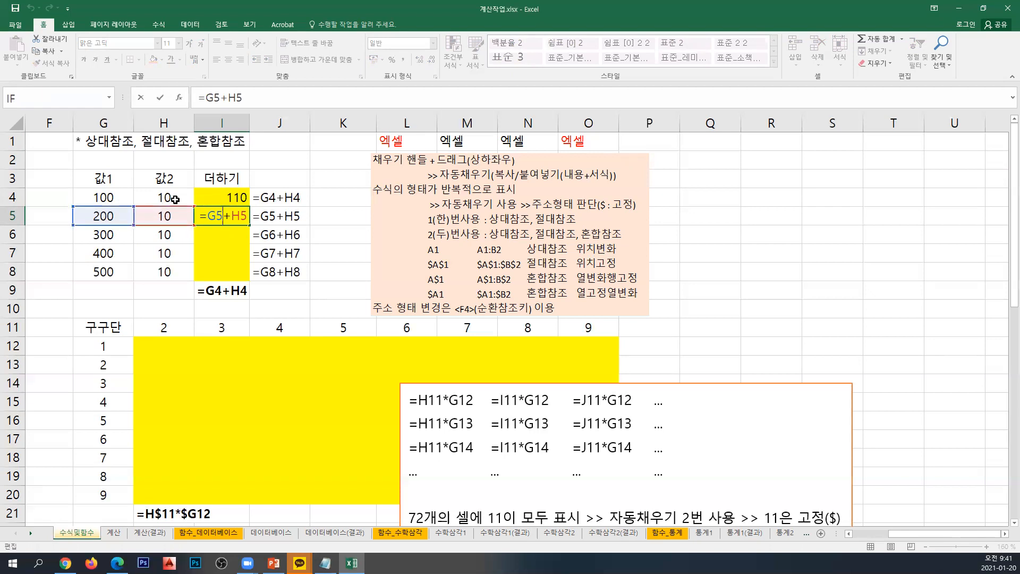
Step: Autofill the I4 formula down to I6 and display the formula in I6
click(236, 200)
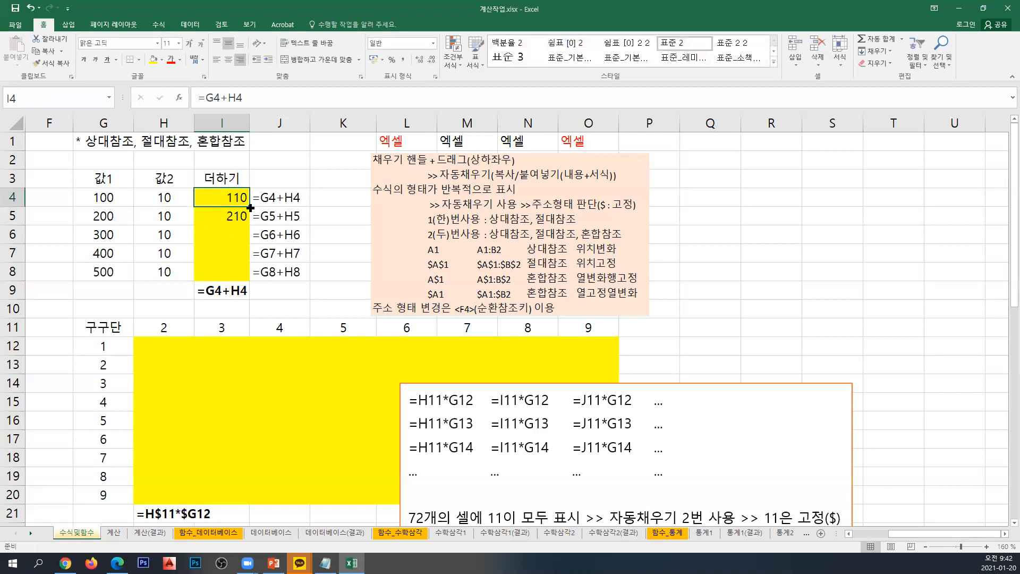
drag(250, 208, 251, 244)
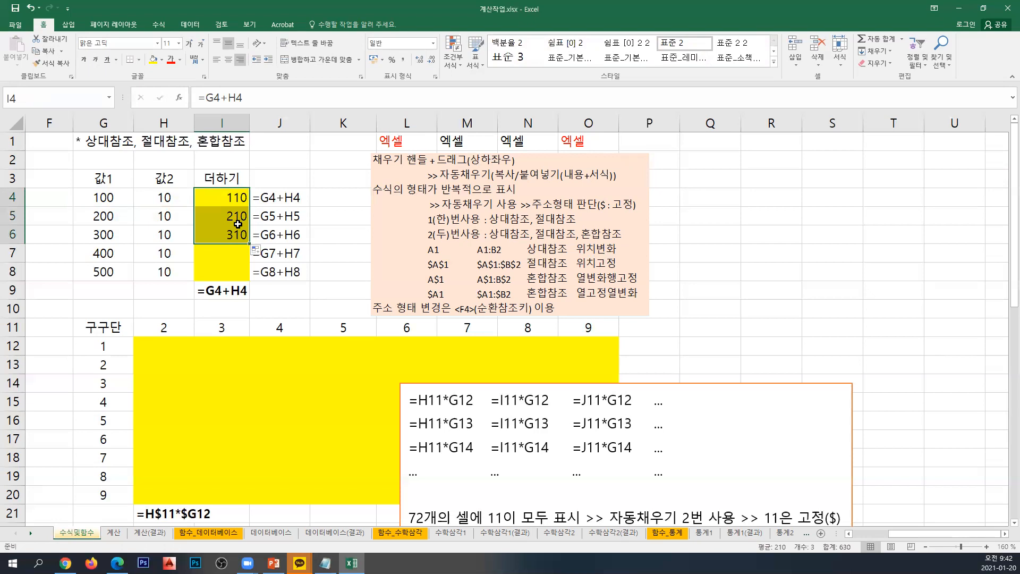
double_click(234, 234)
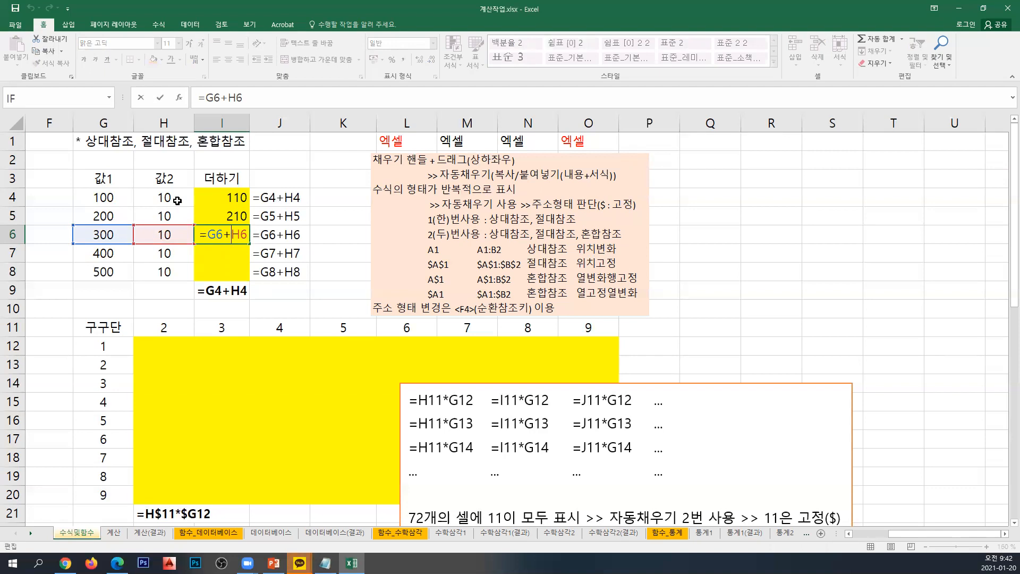
Step: Autofill the I4 formula down to I7 and check the formula in I7
click(248, 198)
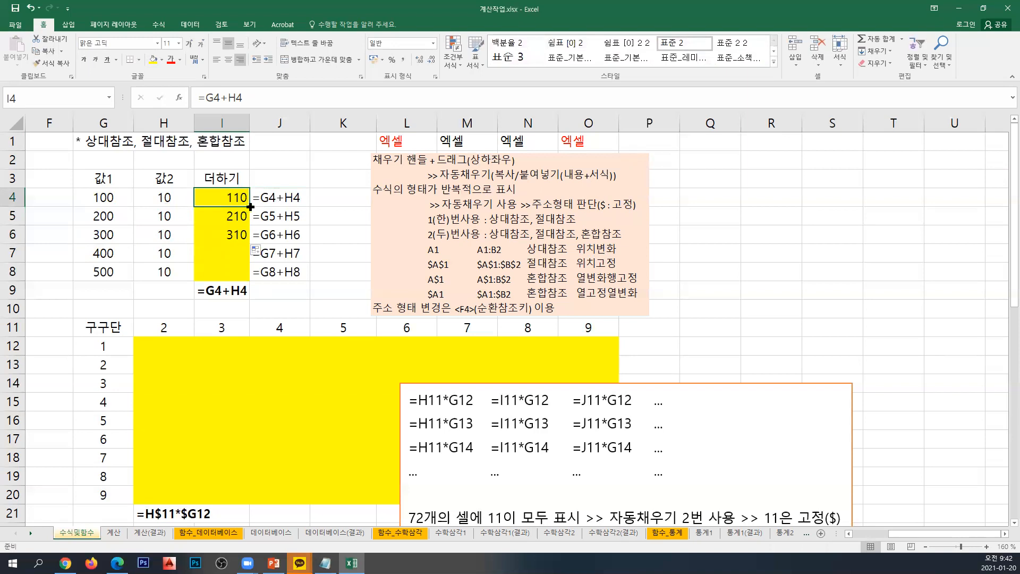
drag(249, 207, 245, 262)
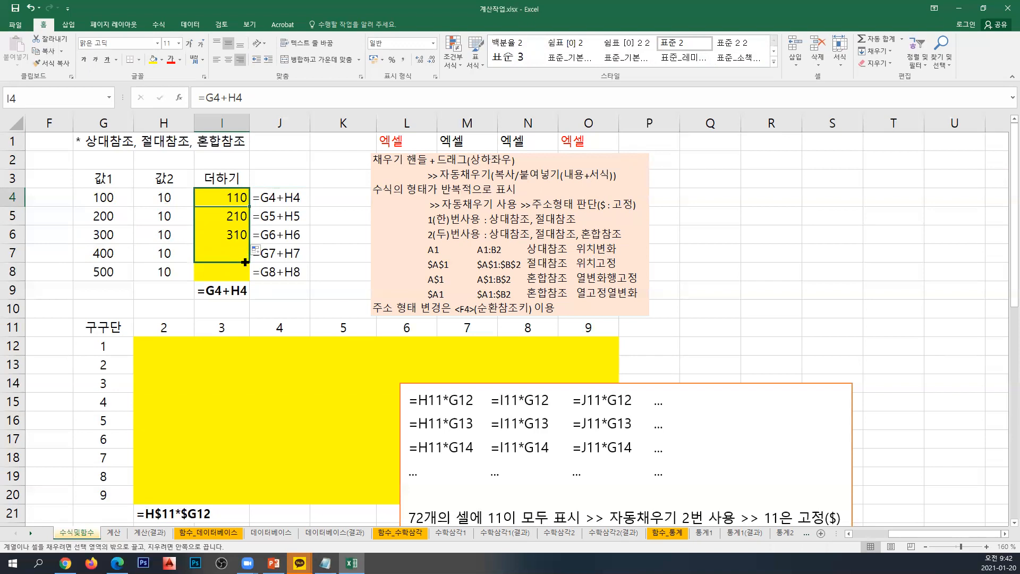
drag(245, 262, 245, 262)
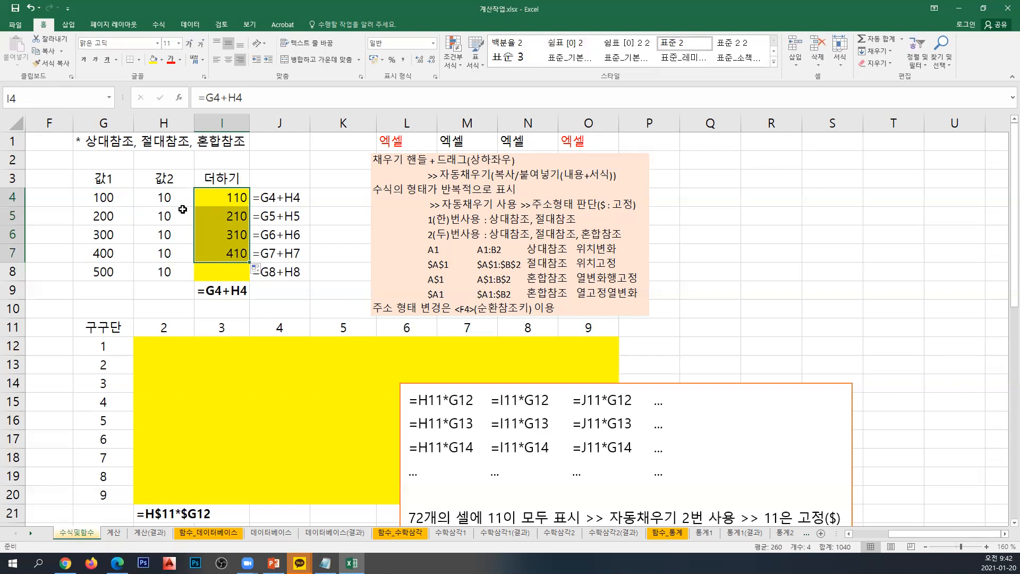
double_click(241, 254)
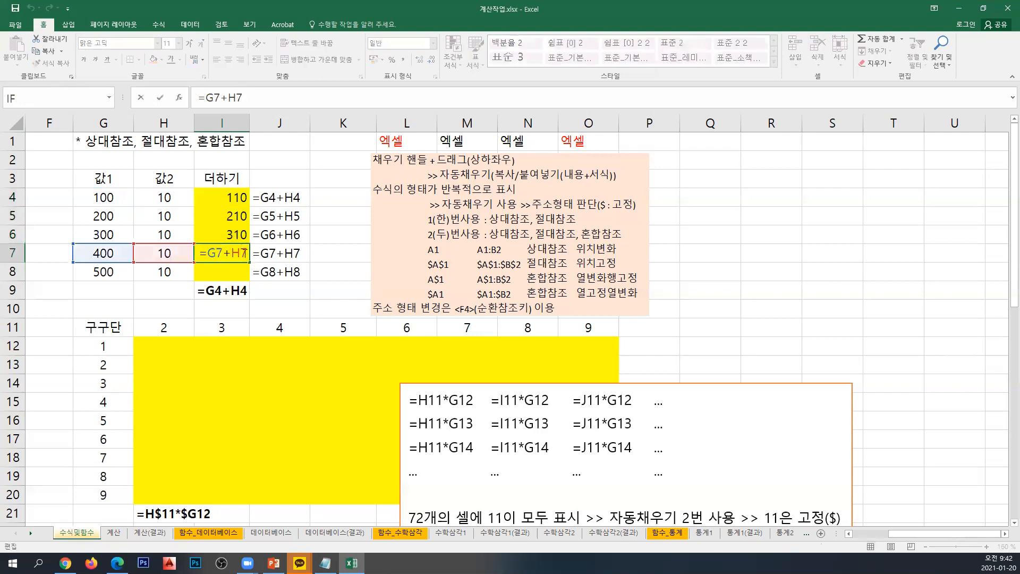
key(Escape)
Step: Autofill the I4 formula down to I8 and review the filled formulas cell by cell from I4 to I7
click(239, 199)
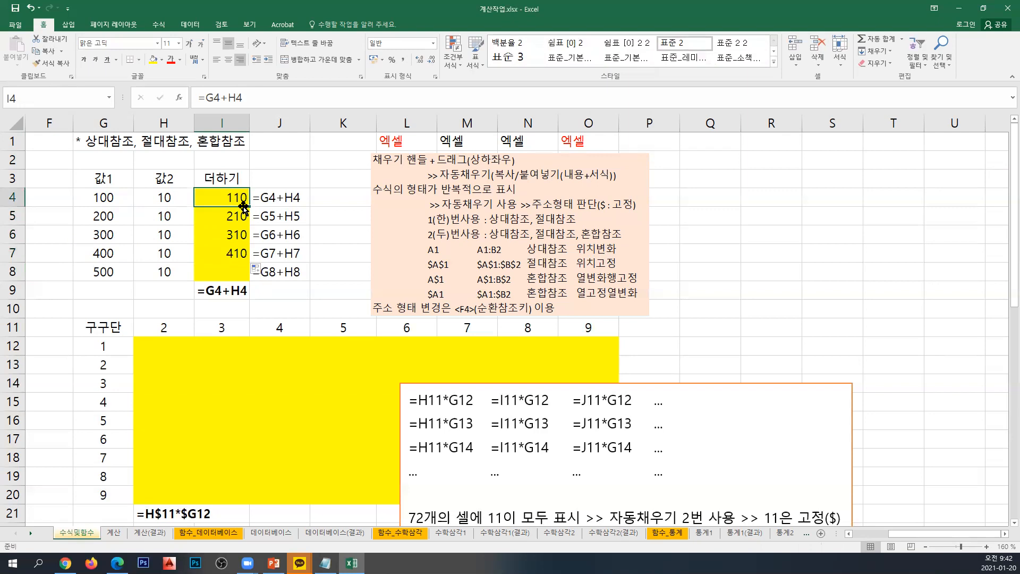
drag(249, 206, 240, 275)
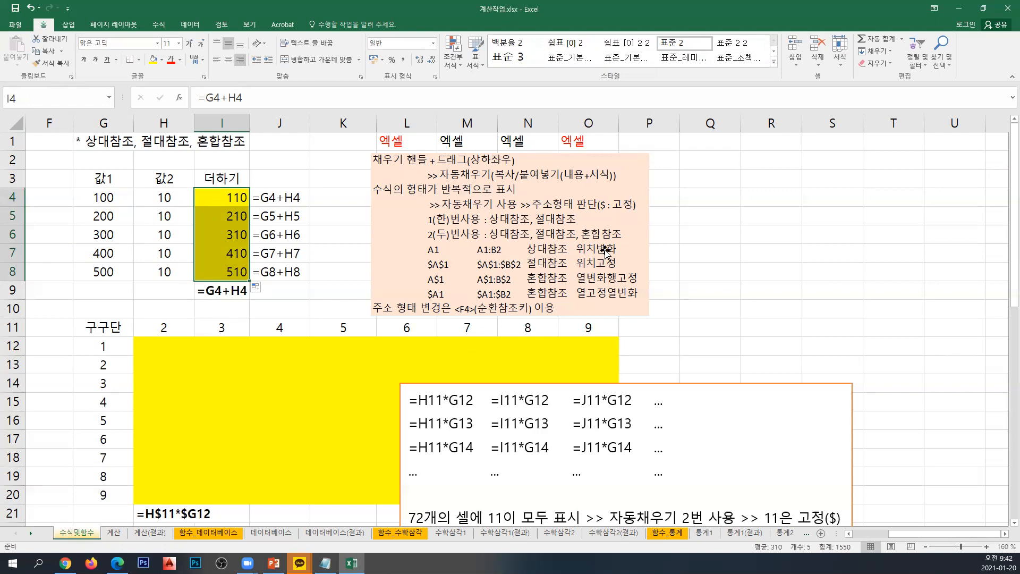
click(238, 203)
key(Down)
key(Down)
key(Down)
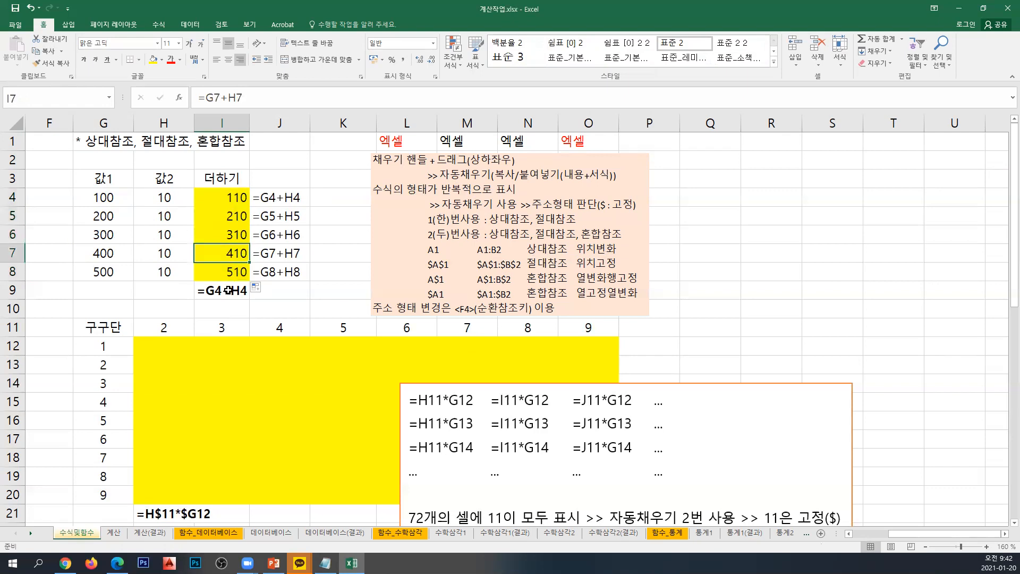
Step: Move the peach autofill notes box over columns P to T and repeat the autofill of I4 down to I8
click(228, 204)
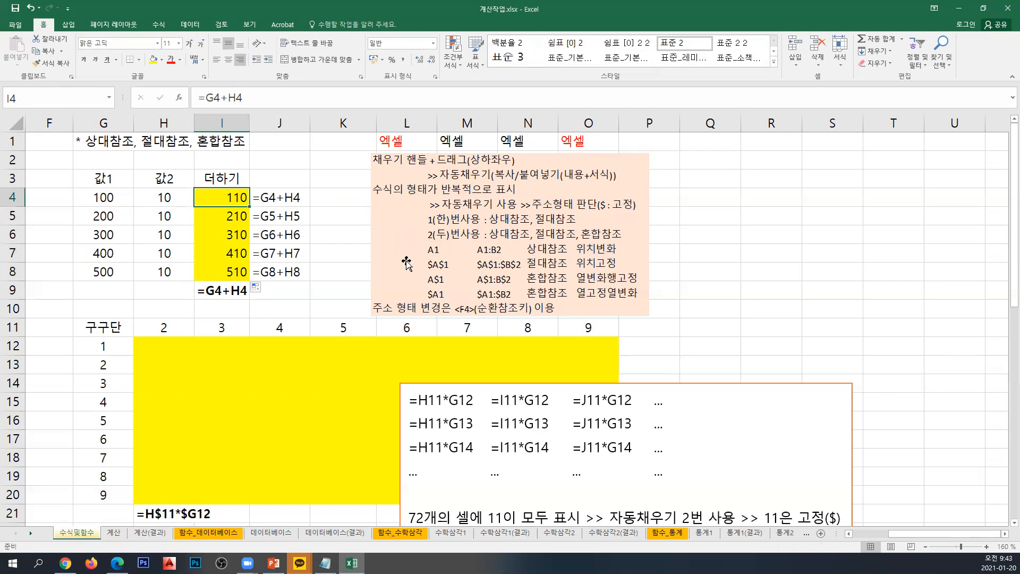
drag(410, 260, 726, 253)
click(246, 202)
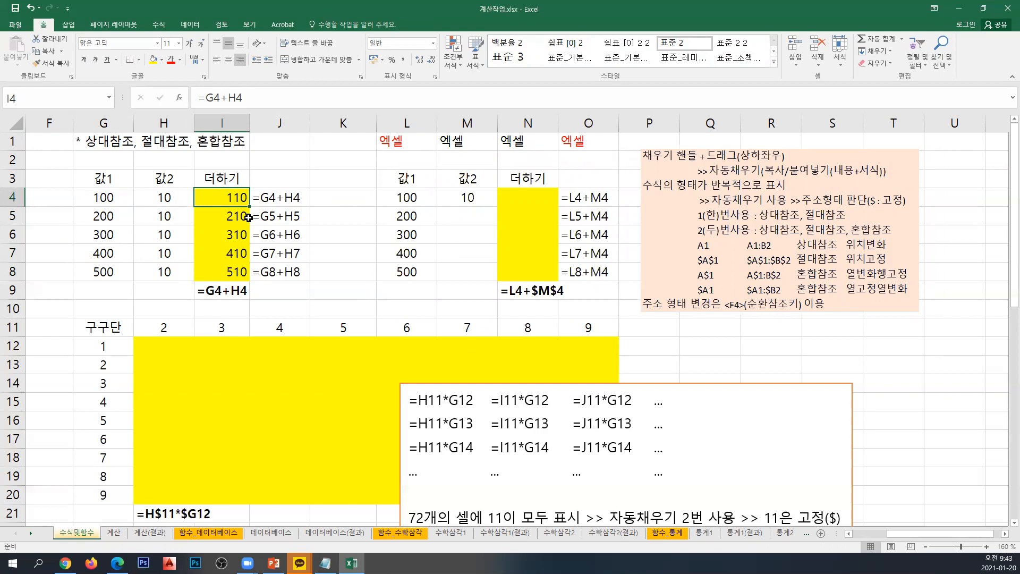
click(529, 195)
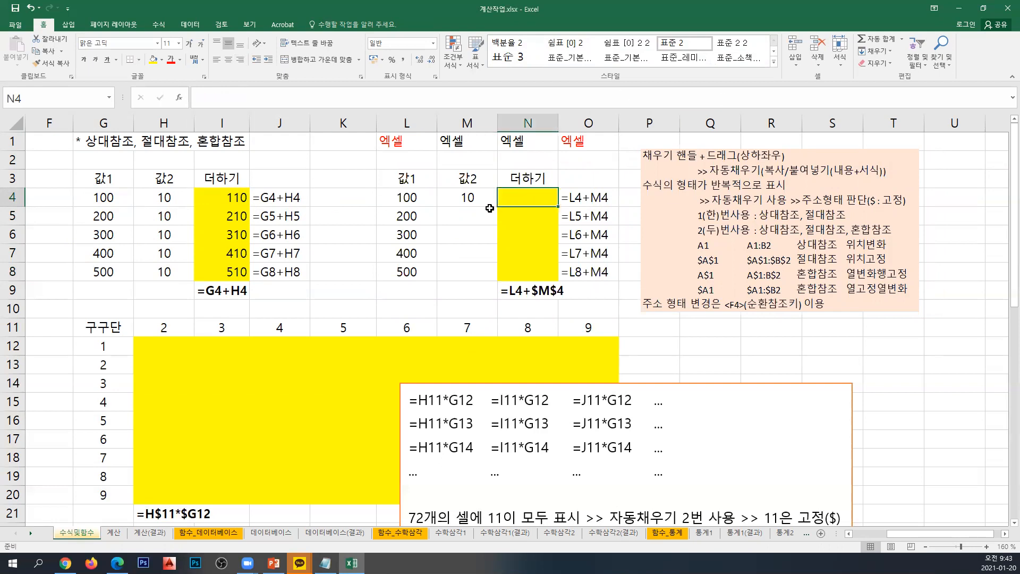
click(238, 203)
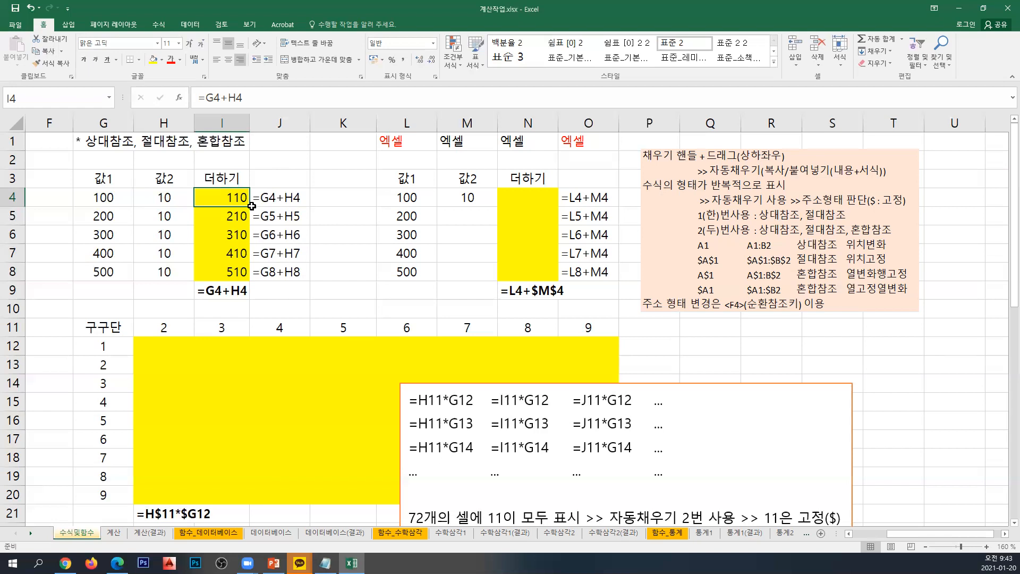
drag(251, 205, 257, 285)
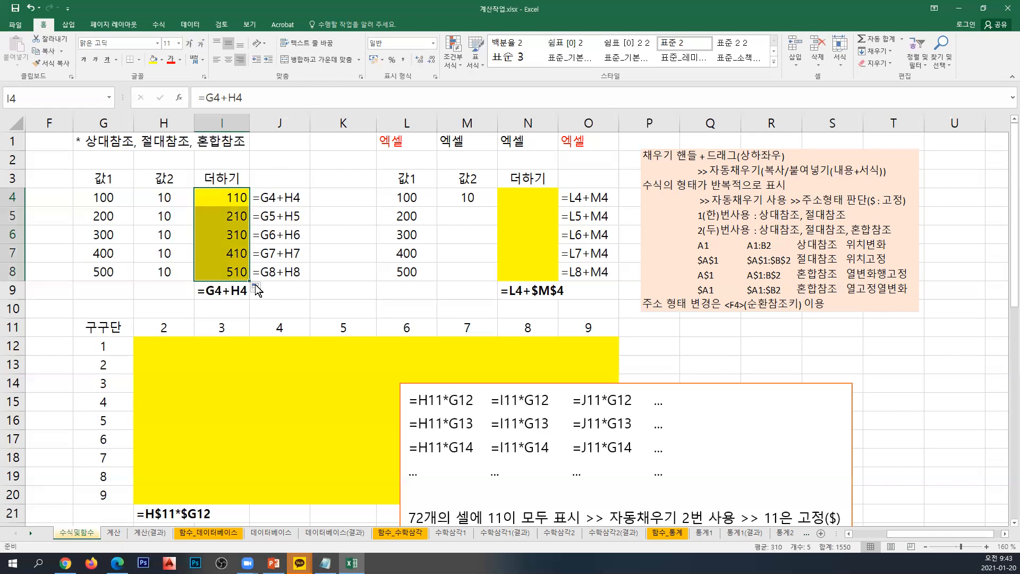
Step: Examine how each 값1 value in L4:L8 pairs with the single 값2 value in M4 for the second 더하기 table
click(513, 198)
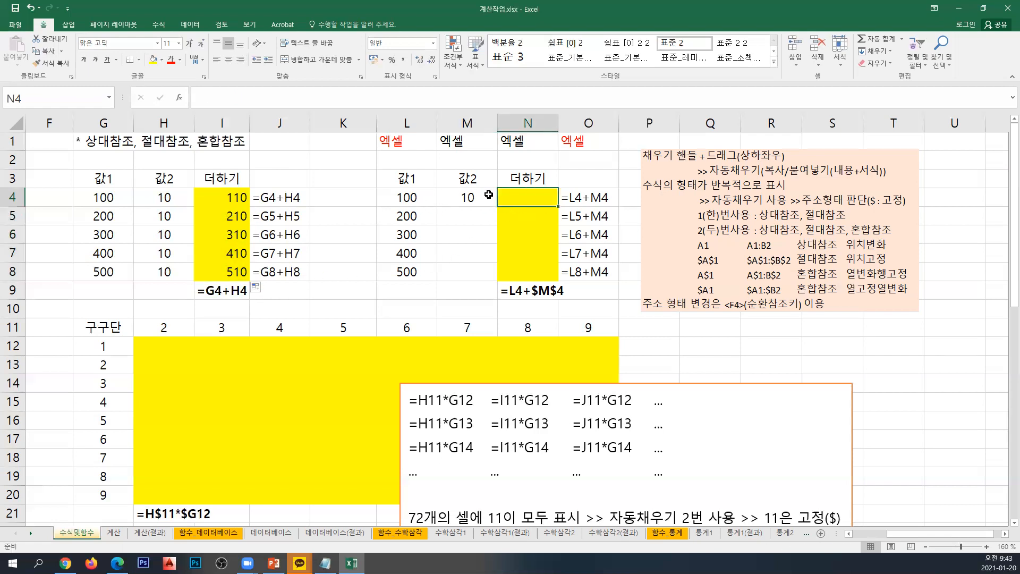
click(391, 196)
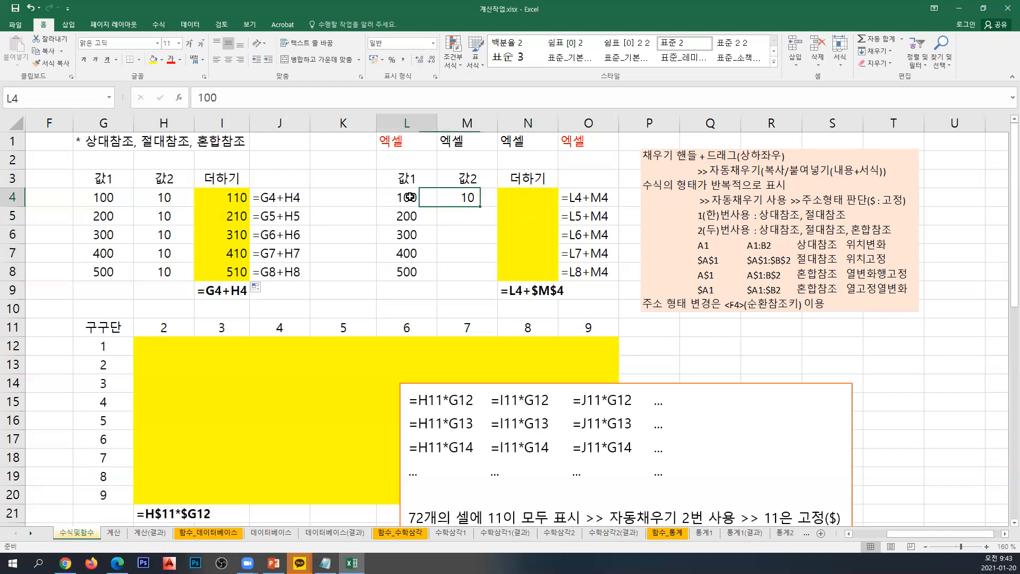
click(467, 197)
click(418, 221)
click(462, 200)
mouse_move(419, 246)
mouse_down()
mouse_move(426, 237)
mouse_move(422, 256)
mouse_up()
click(464, 199)
click(423, 255)
click(467, 200)
click(427, 271)
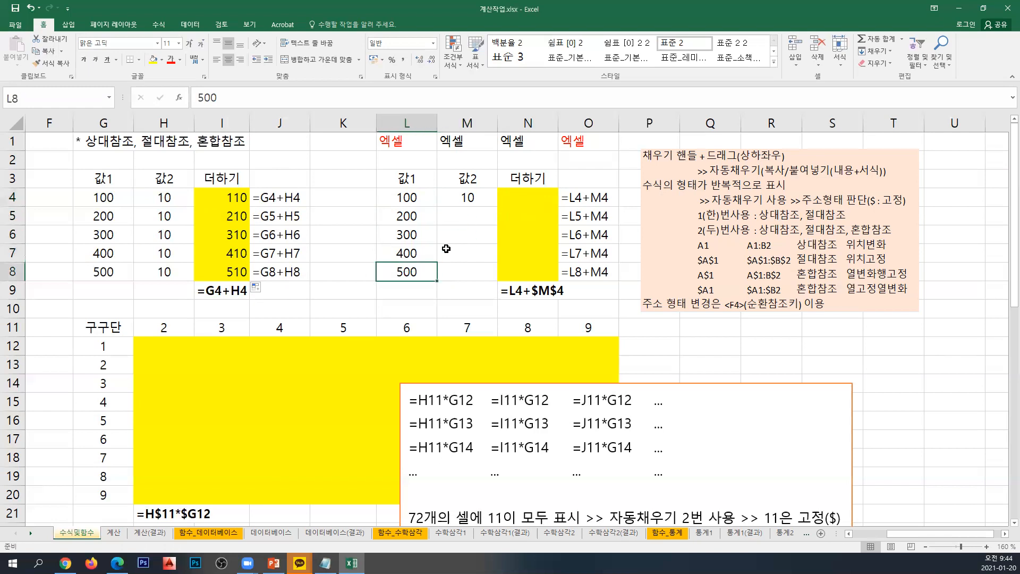
Step: Examine the sample formula texts in O4:O8 to see which reference changes and which one repeats
click(600, 200)
click(596, 216)
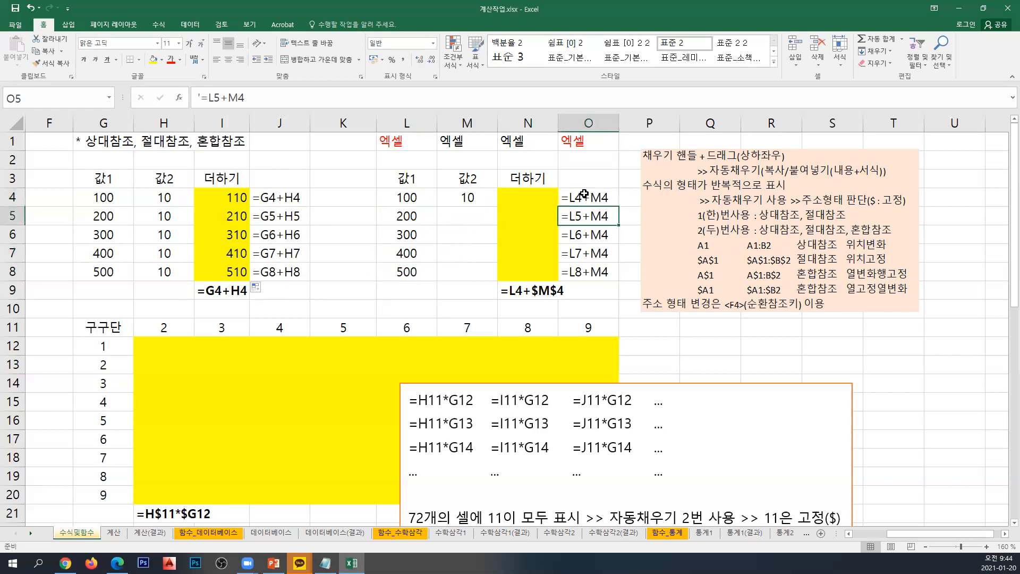
click(587, 195)
click(588, 214)
click(593, 234)
click(591, 252)
click(594, 272)
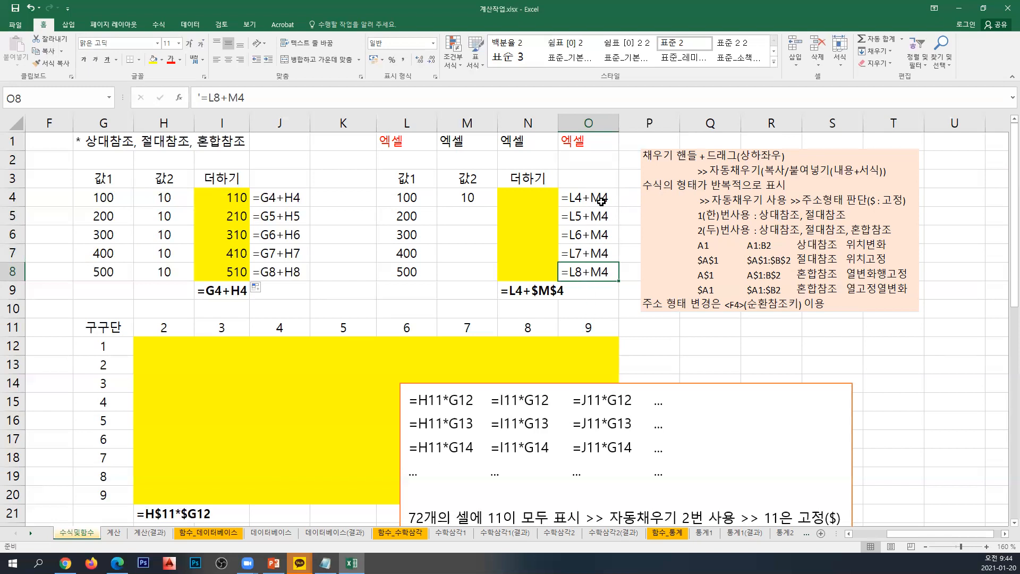
Step: Build the formula =L4+M4 in cell N4 of the second 더하기 table
click(533, 201)
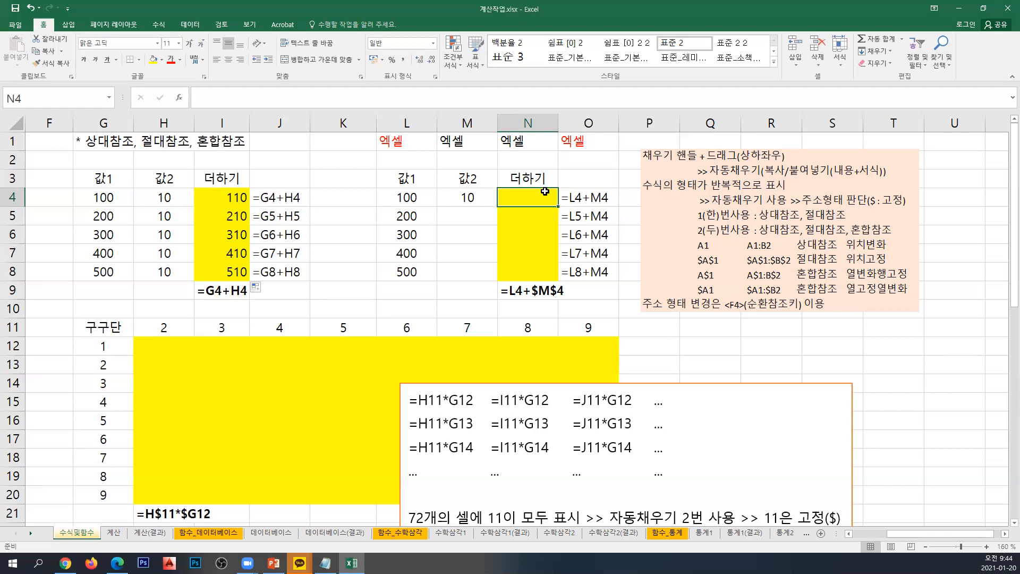
text(=)
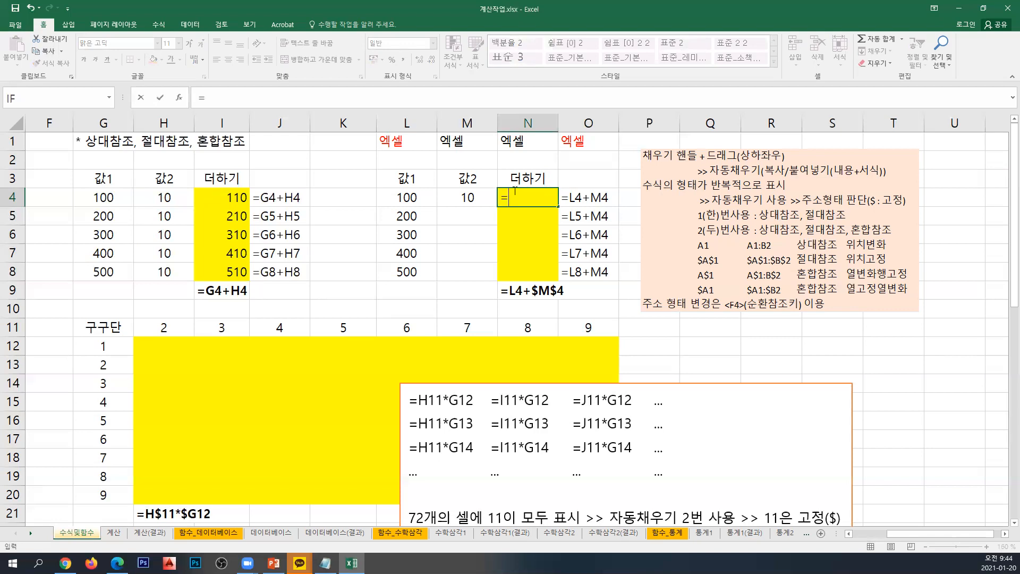
click(424, 197)
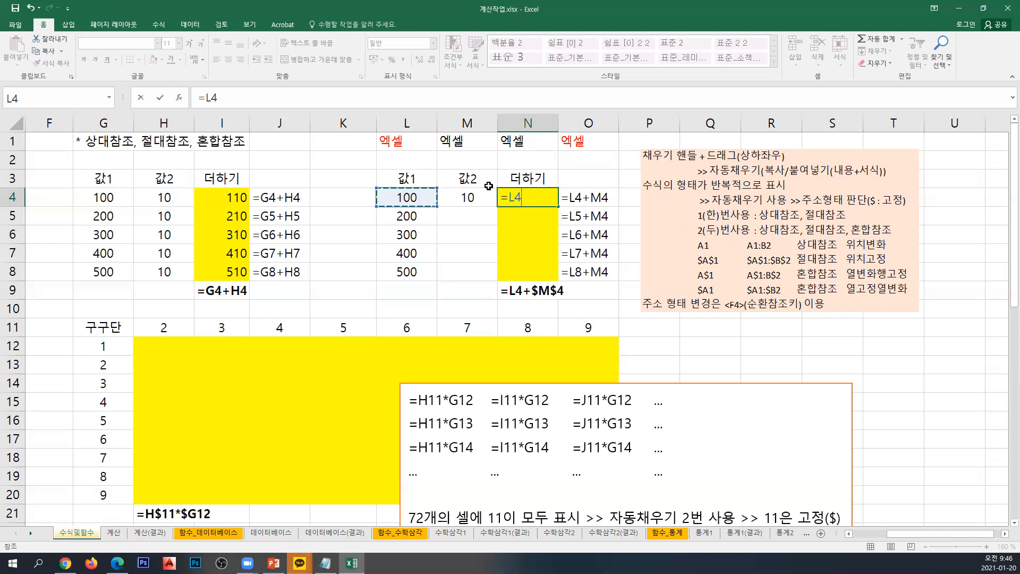
text(+)
click(466, 198)
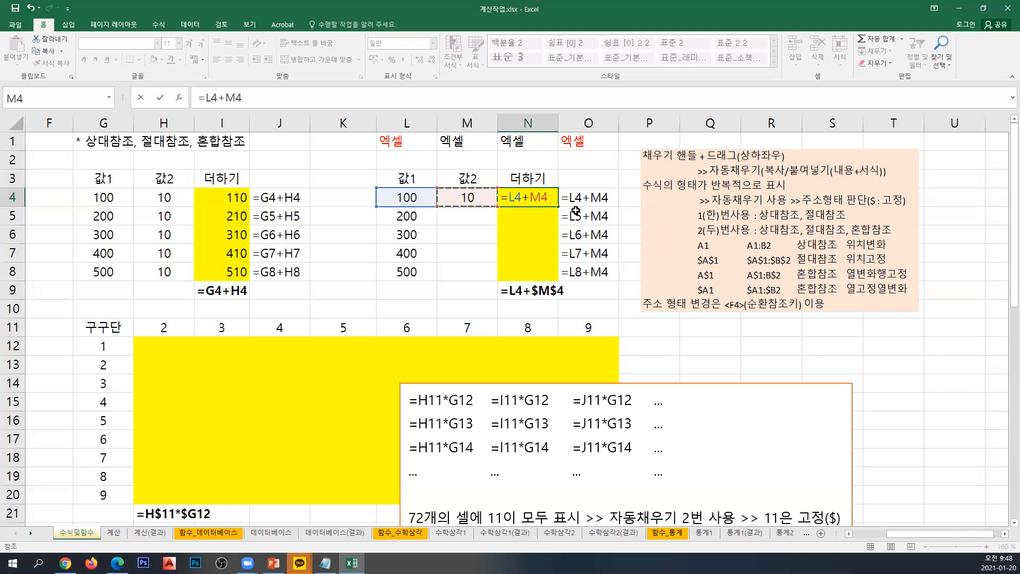
Step: Try making the M4 reference in the N4 formula absolute by manually inserting dollar signs, giving =L4+$M$4
click(529, 197)
text($M)
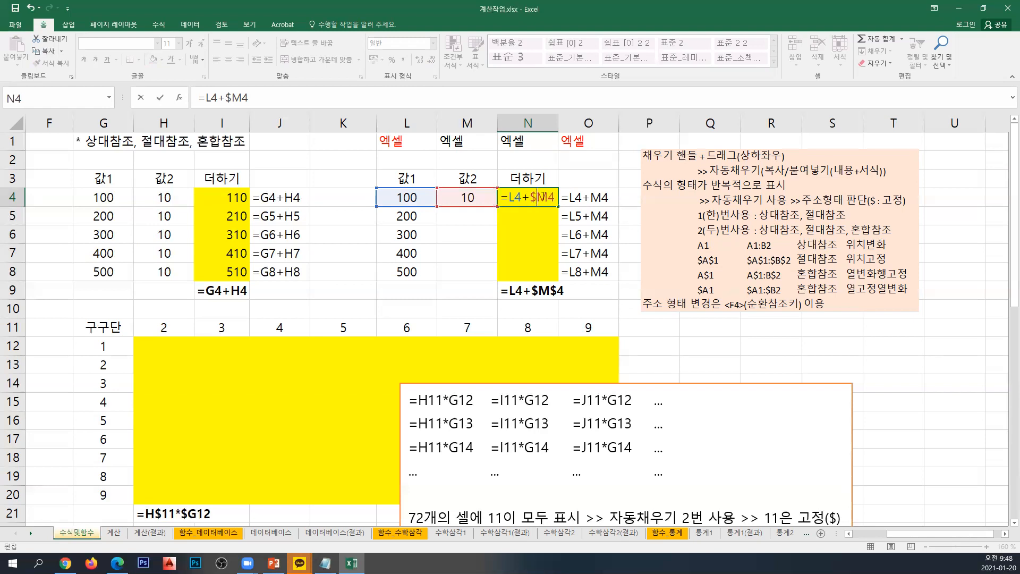
text($)
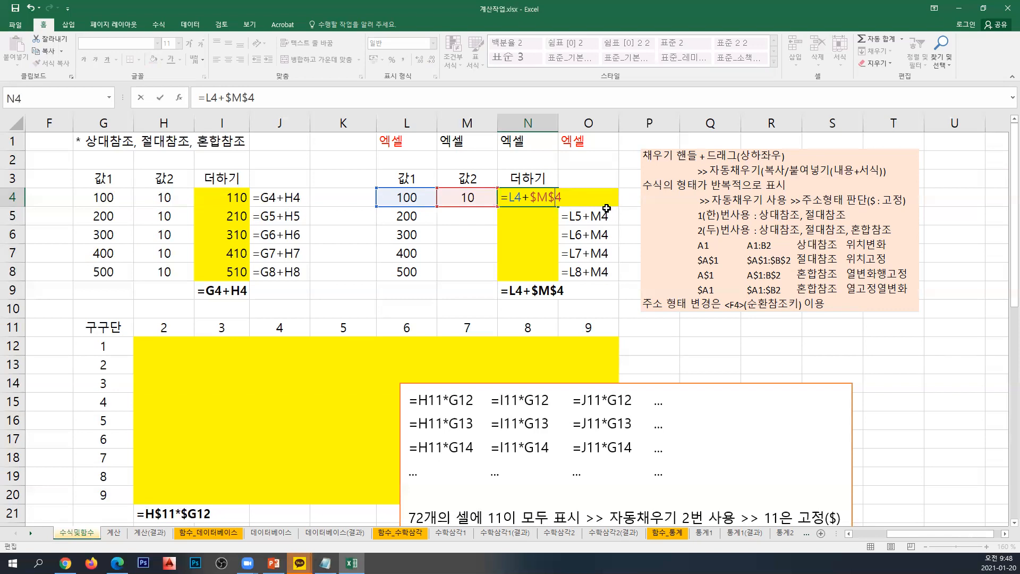
Step: Remove the manually inserted dollar signs from the N4 formula, restoring =L4+M4
key(BackSpace)
key(Left)
key(Left)
key(BackSpace)
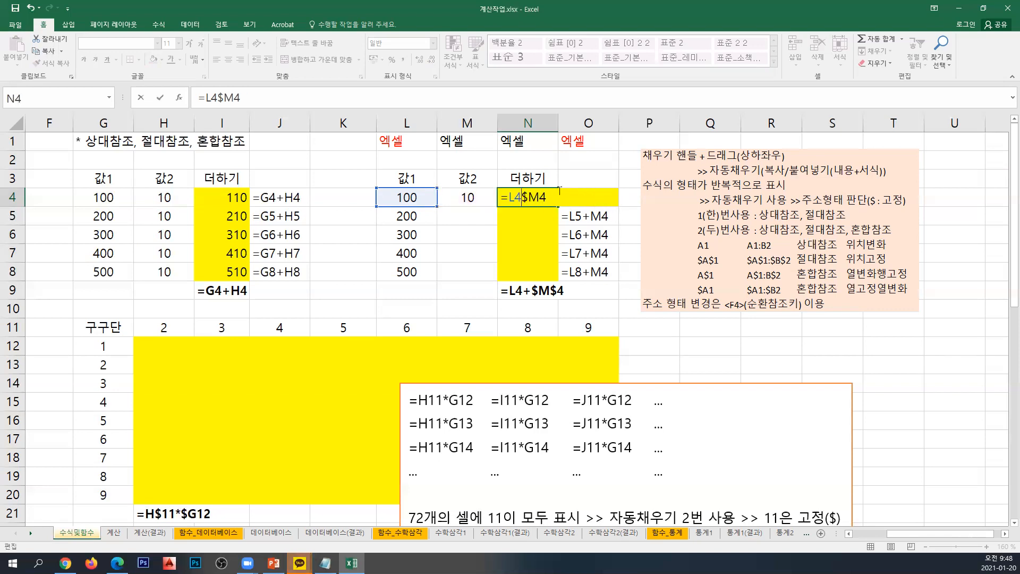
text(+)
click(538, 194)
key(BackSpace)
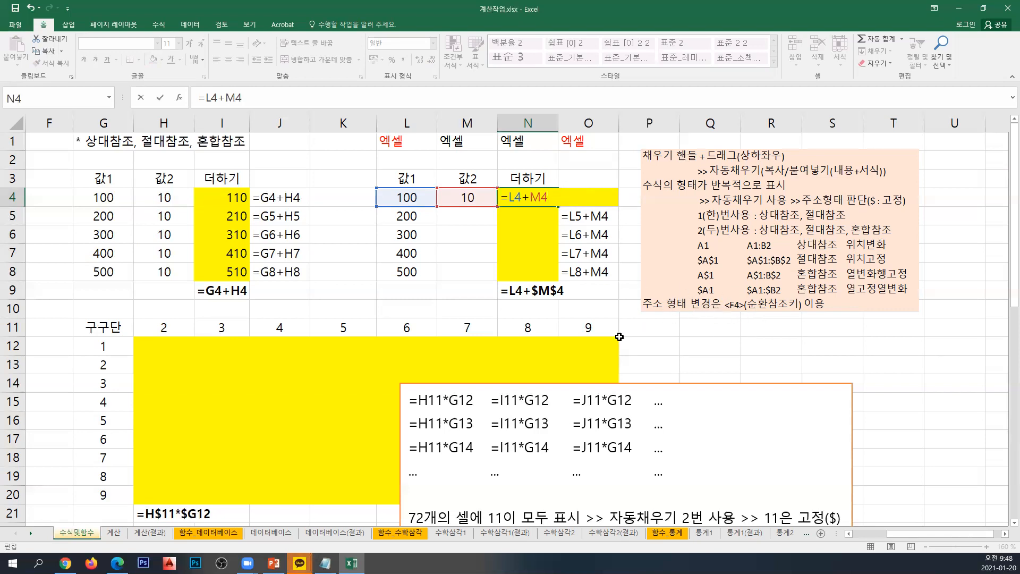
Step: Cycle the M4 reference through its absolute, mixed and relative forms, then enter the N4 formula as =L4+$M$4
key(F4)
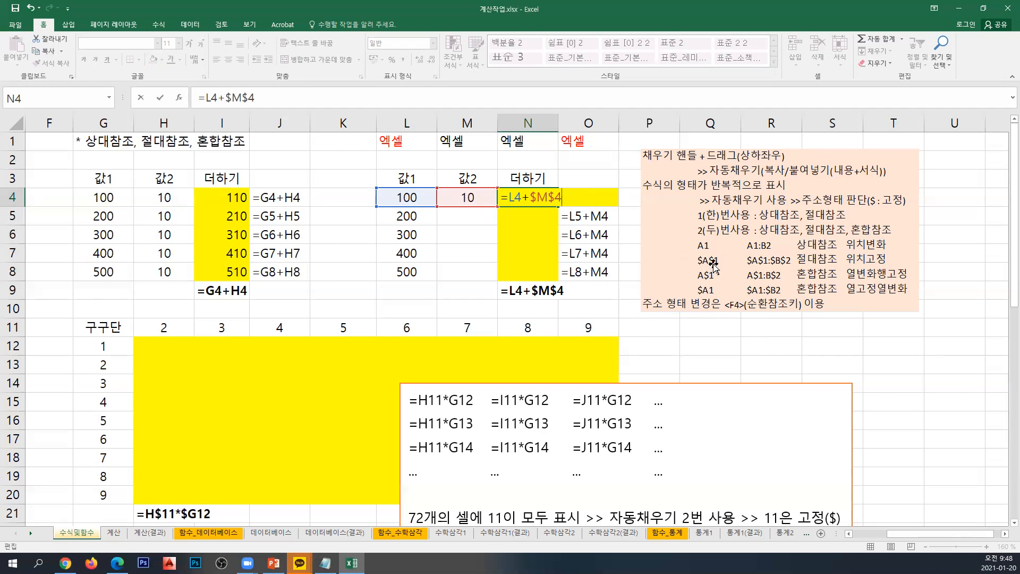
key(F4)
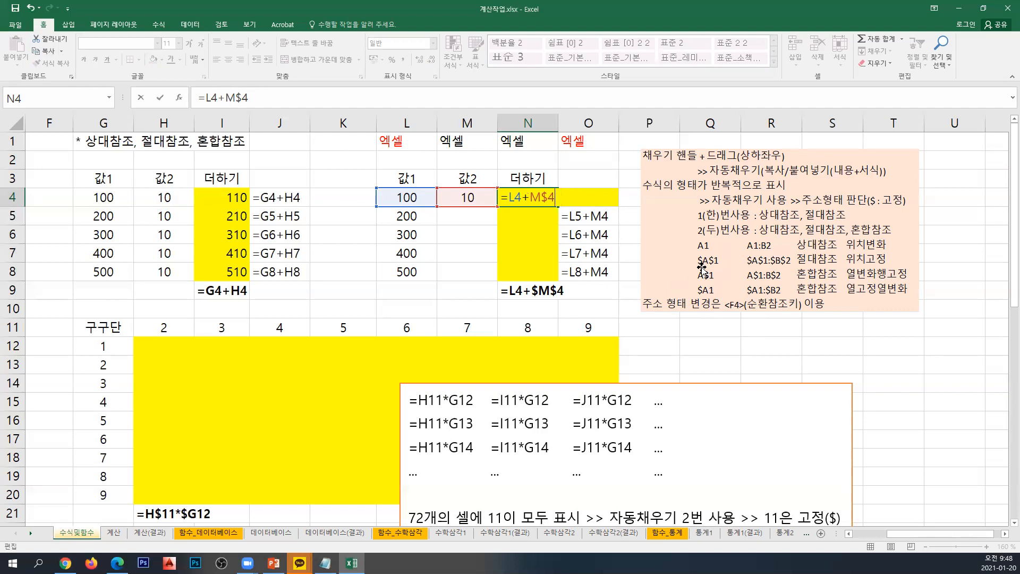
key(F4)
key(F4)
key(F4)
key(F4)
key(F4)
key(F4)
key(F4)
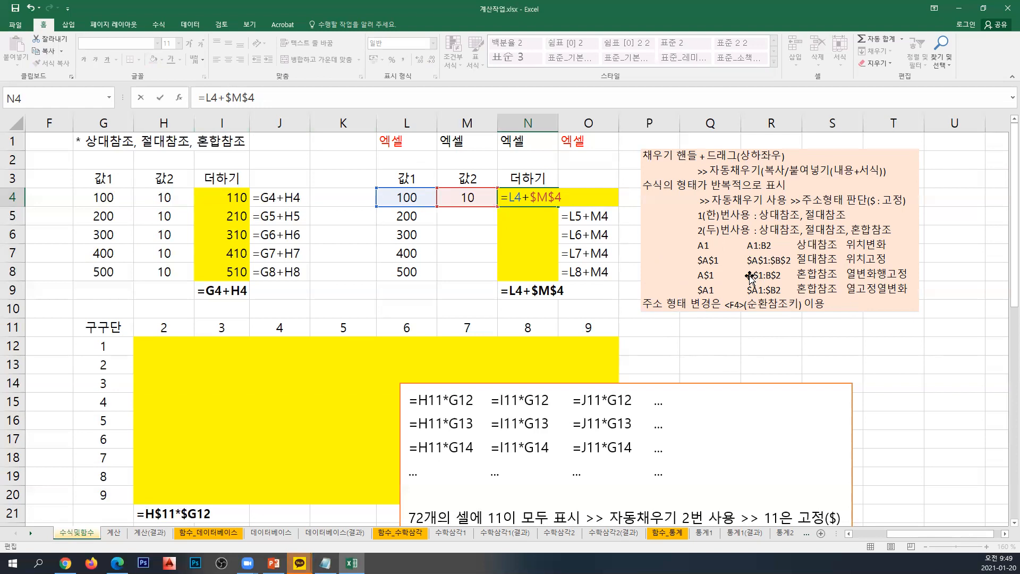
key(Return)
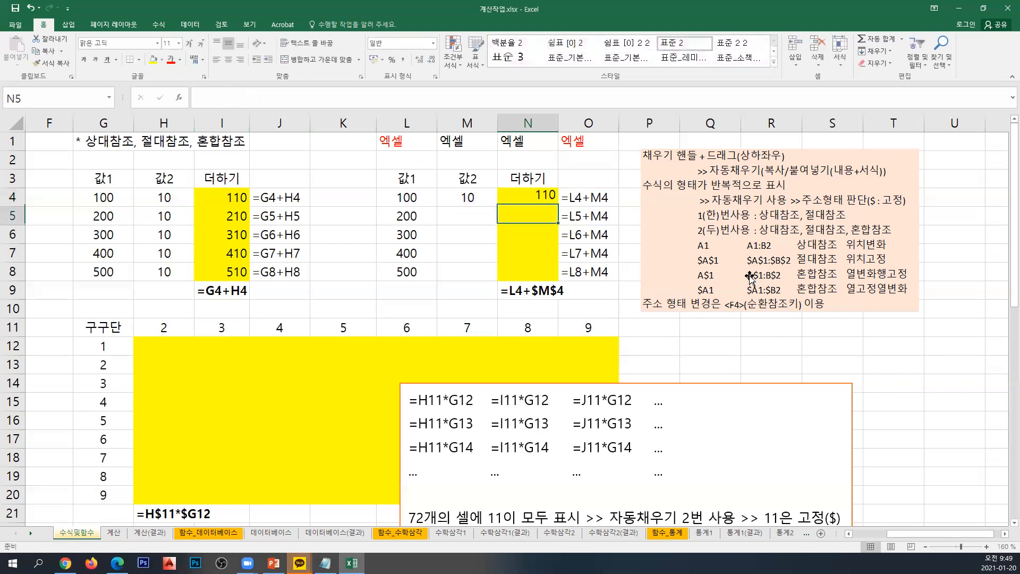
Step: Autofill the N4 formula down to N8 and inspect which cells the N4 formula references
click(550, 198)
drag(556, 207, 557, 281)
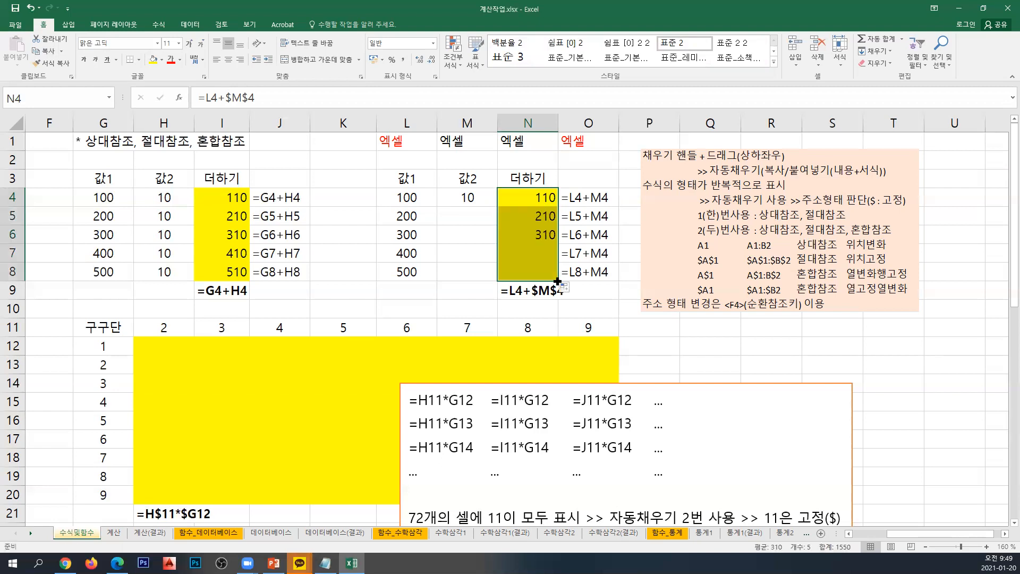
double_click(543, 201)
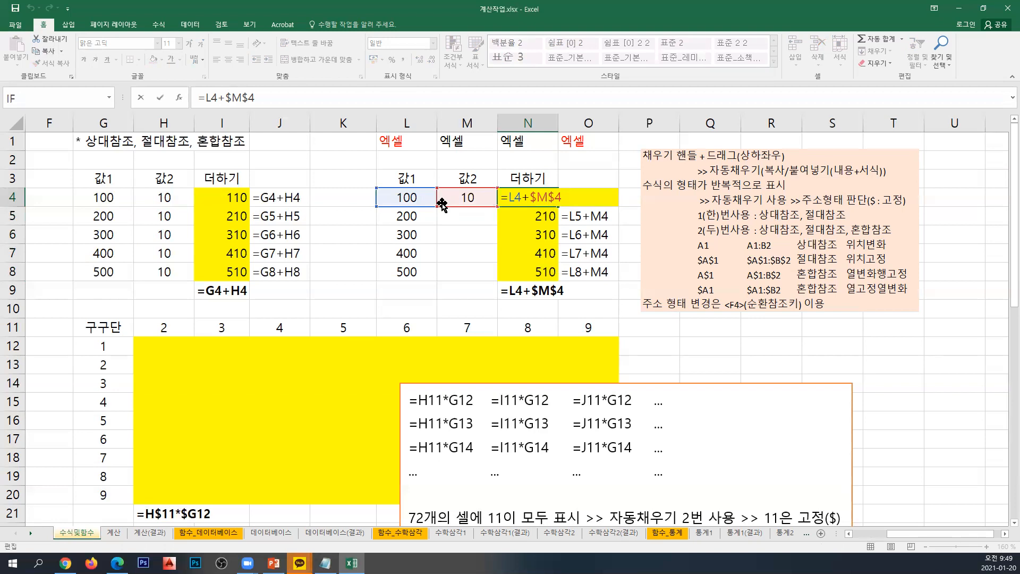
key(Escape)
Step: Repeat the autofill from N4 in stages, examining the formulas in N5, N6 and N7, and end with the fill to N8
drag(558, 208, 551, 217)
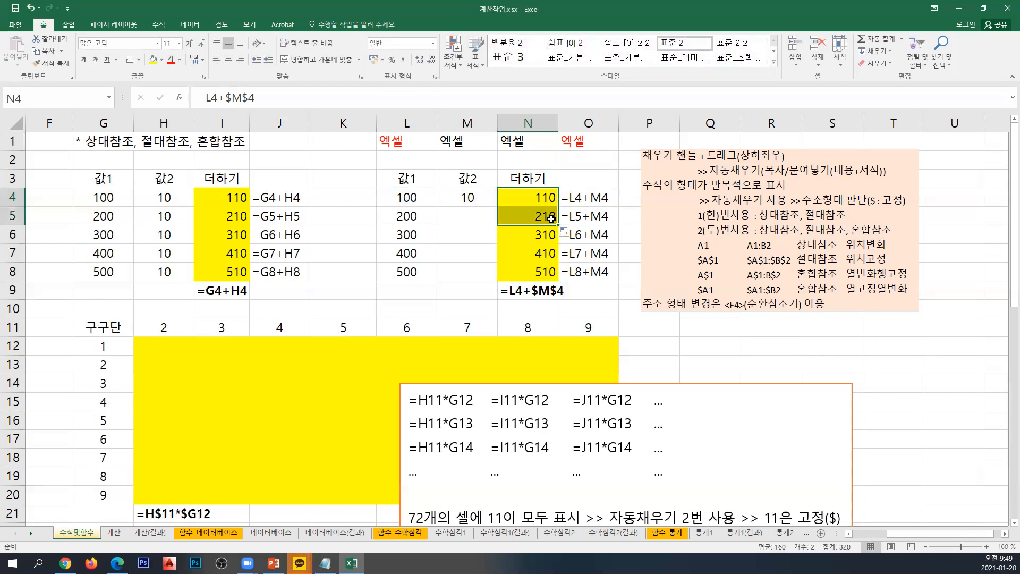
double_click(548, 216)
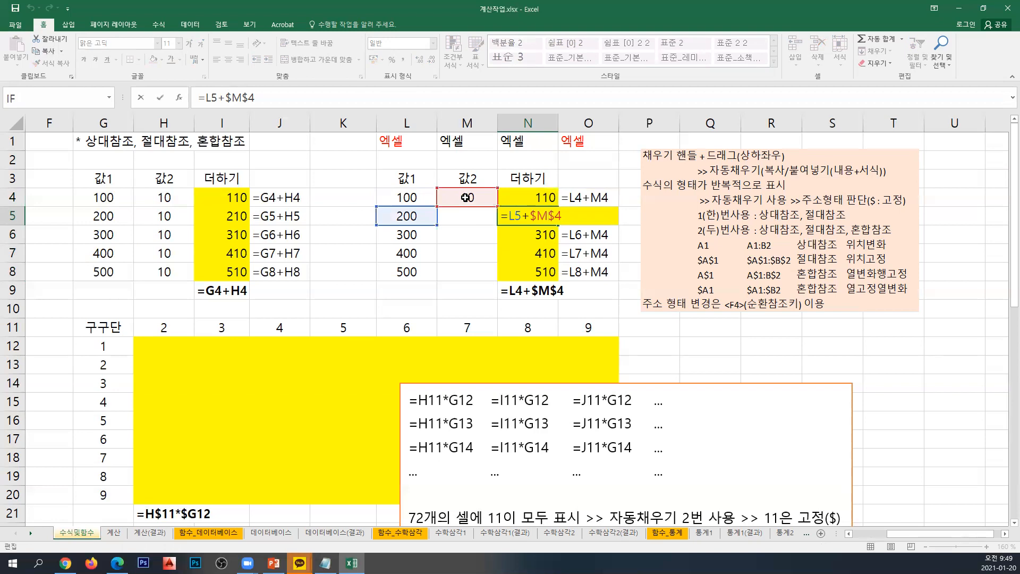
click(527, 197)
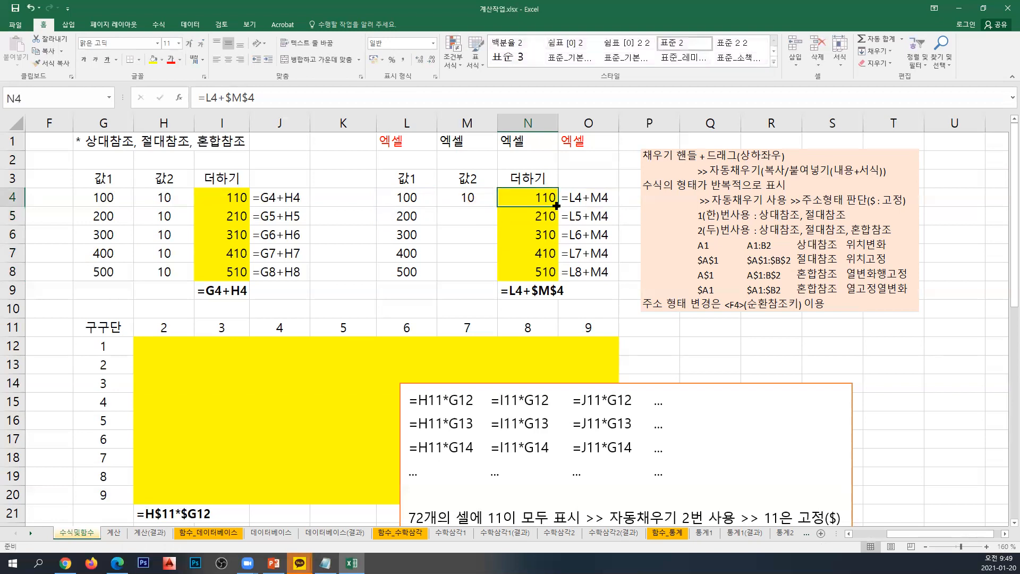
double_click(555, 229)
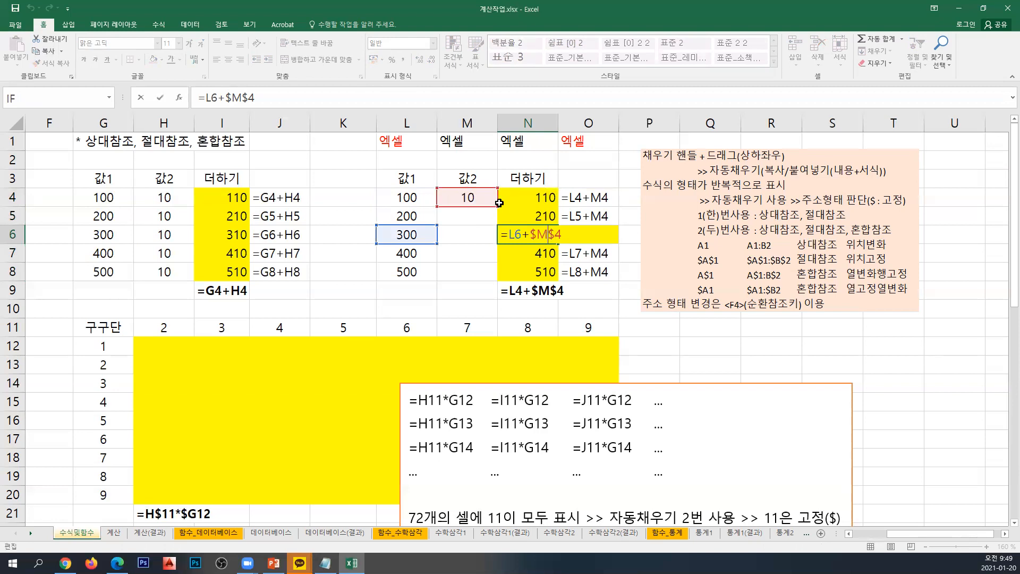
click(551, 195)
drag(557, 207, 560, 260)
click(547, 253)
double_click(547, 254)
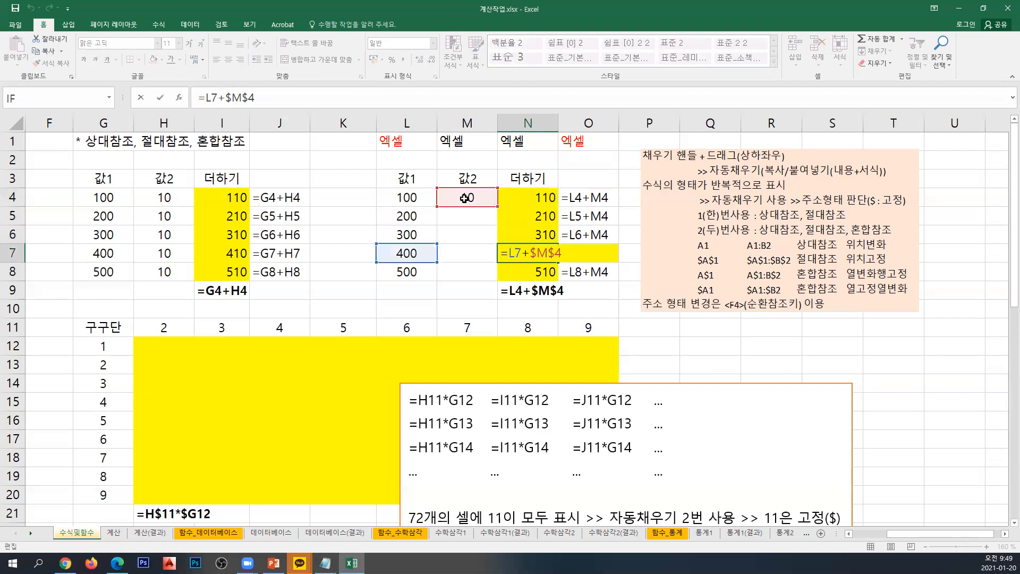
key(Escape)
click(515, 199)
drag(558, 207, 561, 285)
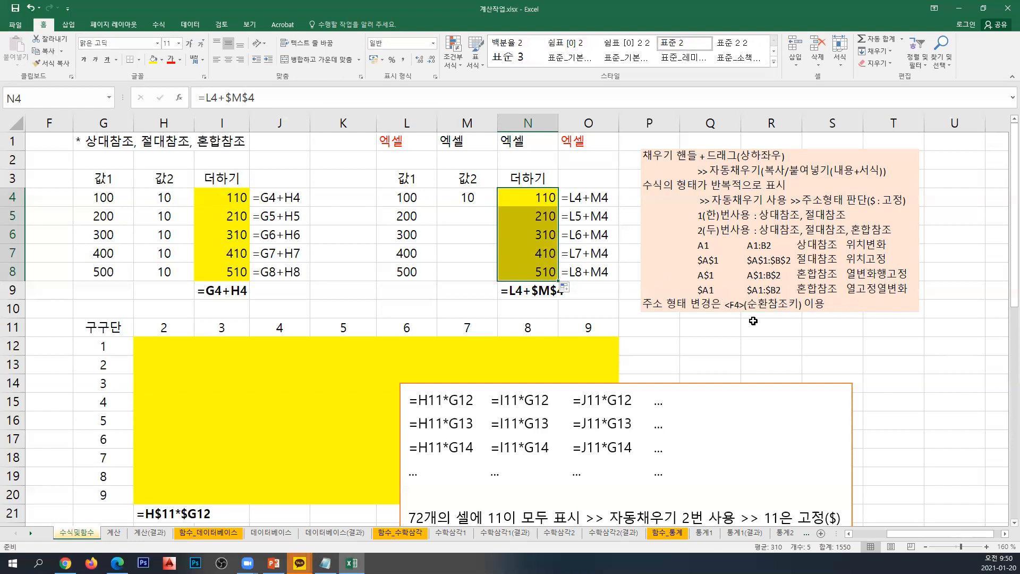
Step: Enter the relative-reference formula =H11*G12 in cell H12 of the 구구단 table
scroll(649, 339, down, 3)
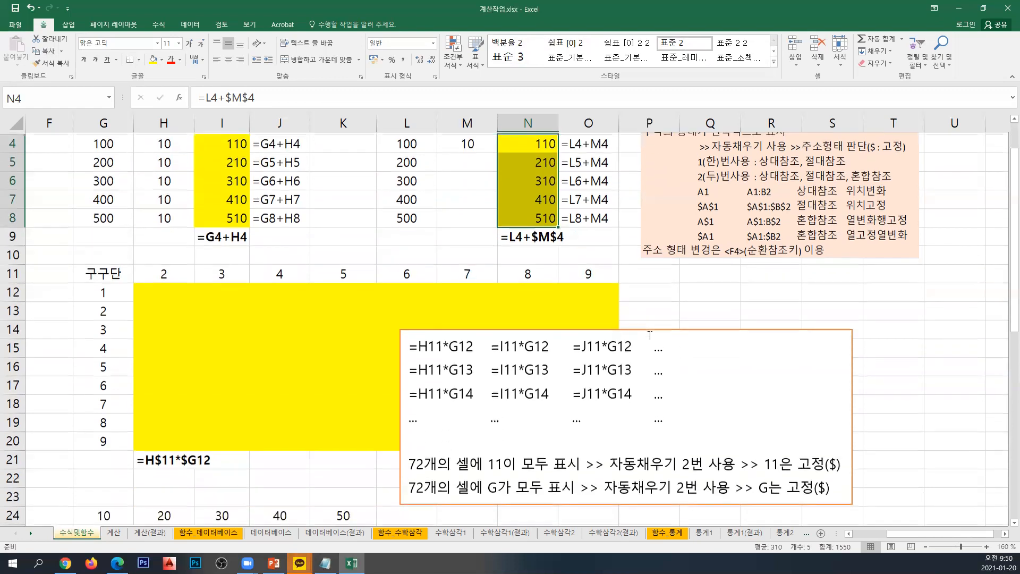
click(164, 174)
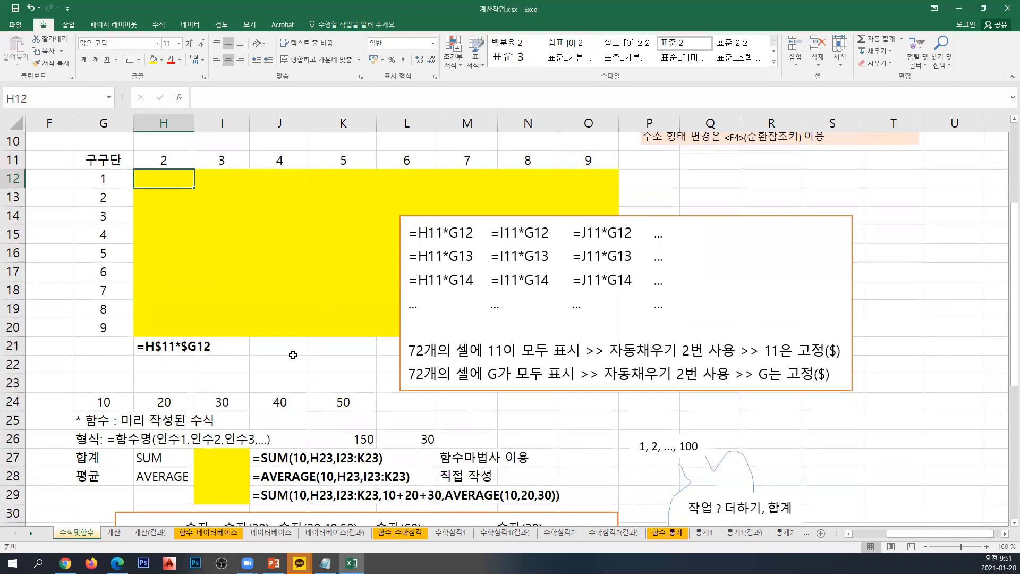
text(=)
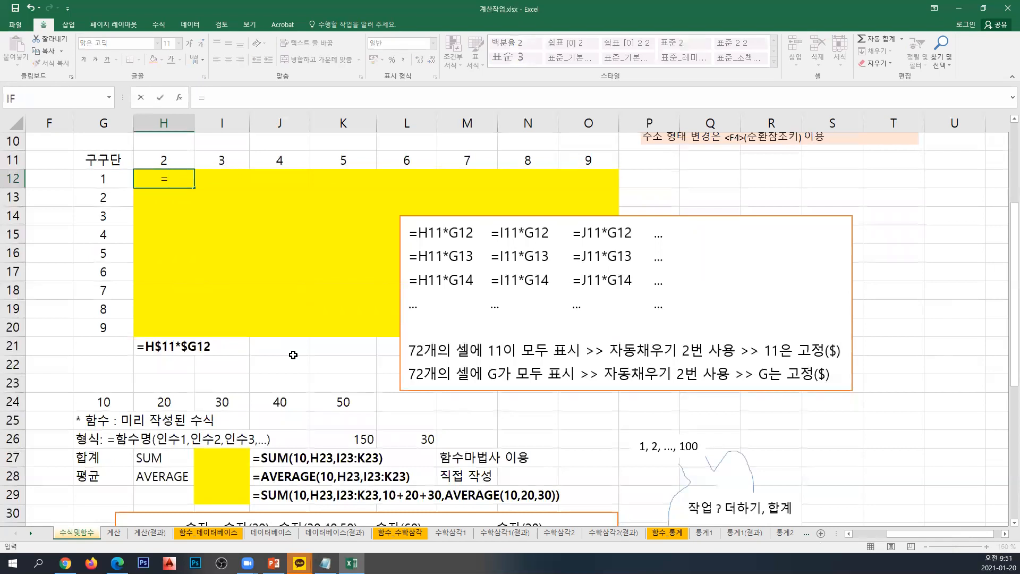
click(180, 163)
text(*)
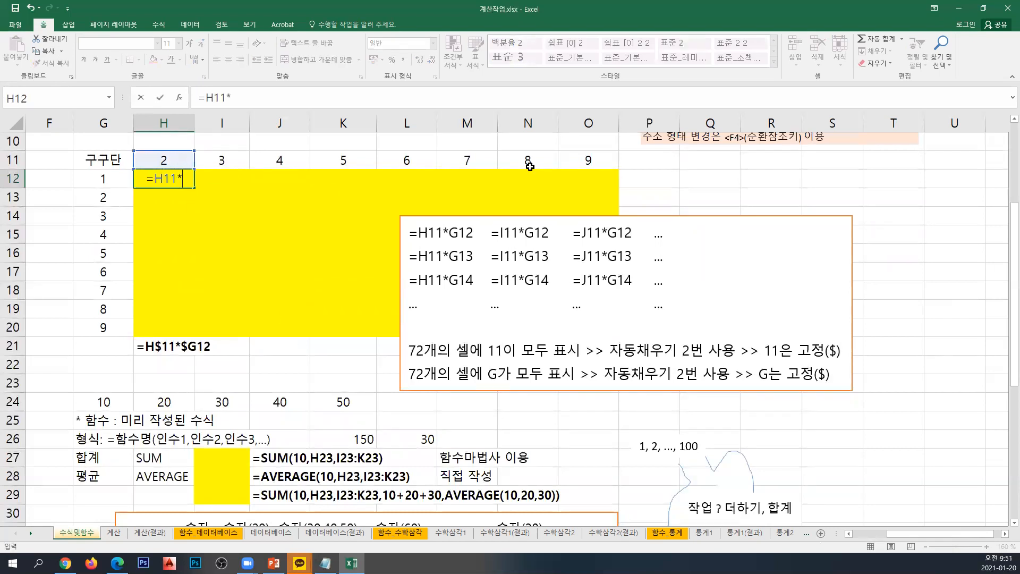
click(87, 180)
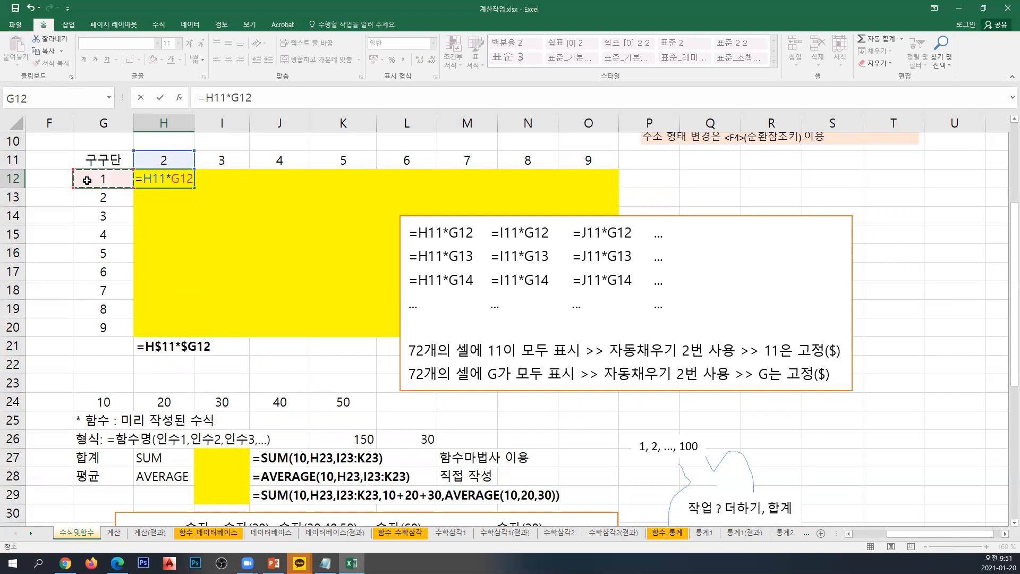
key(Return)
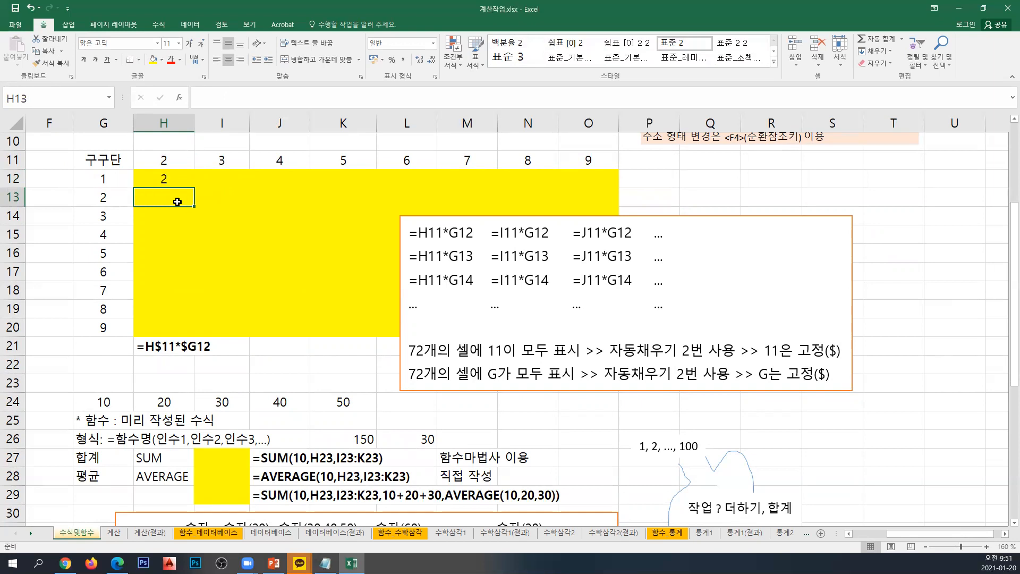
Step: Move the peach autofill notes box beside the 구구단 table over columns Q to U, and autofill H12 across H12:O20
click(689, 141)
drag(689, 141, 755, 311)
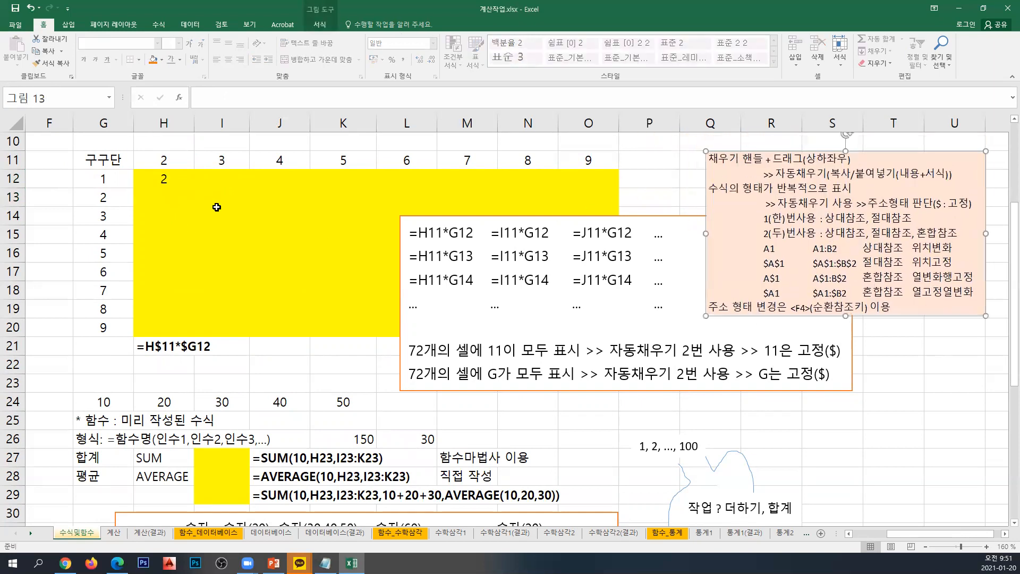
click(167, 178)
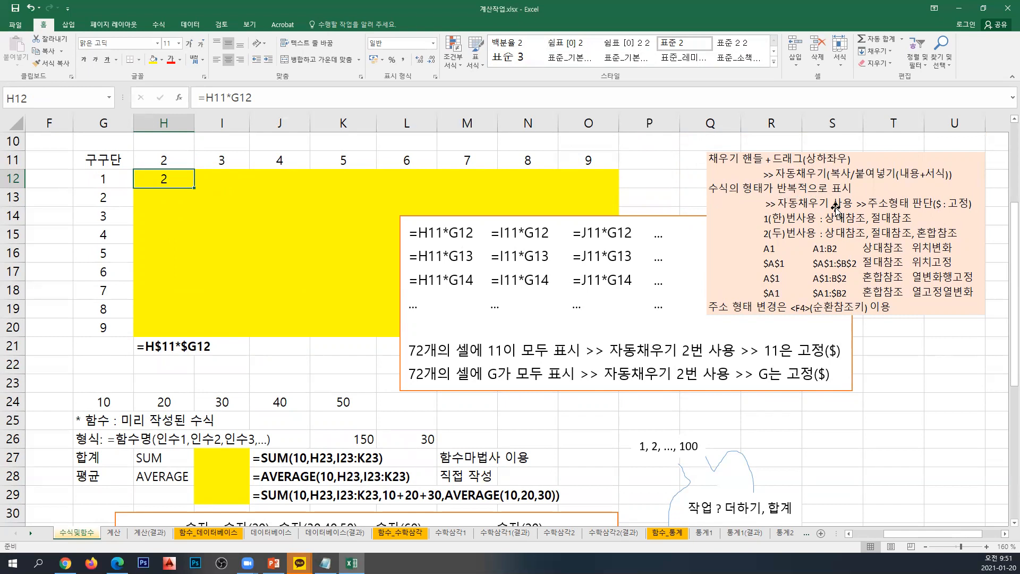
drag(194, 187, 185, 340)
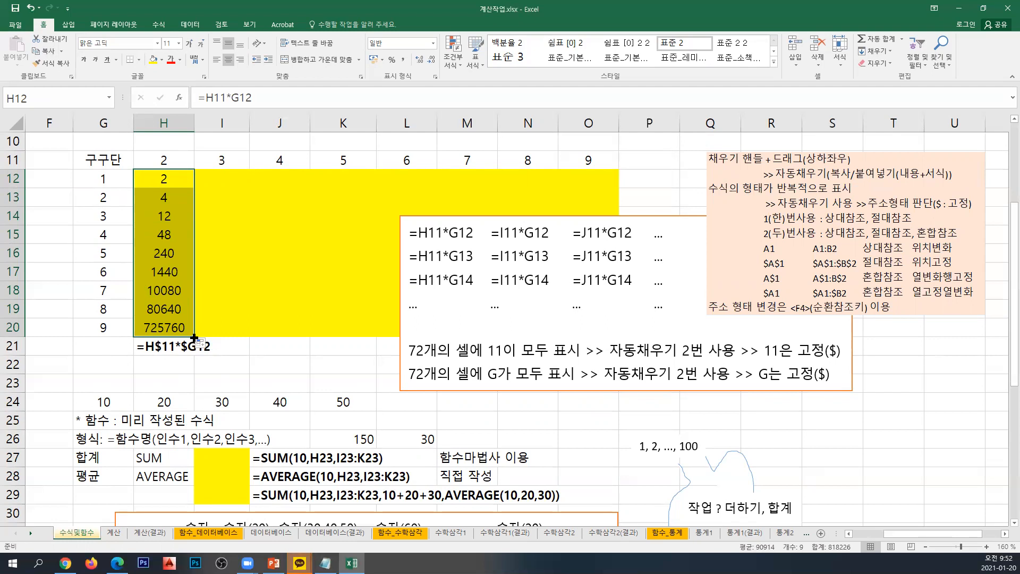
drag(195, 338, 617, 351)
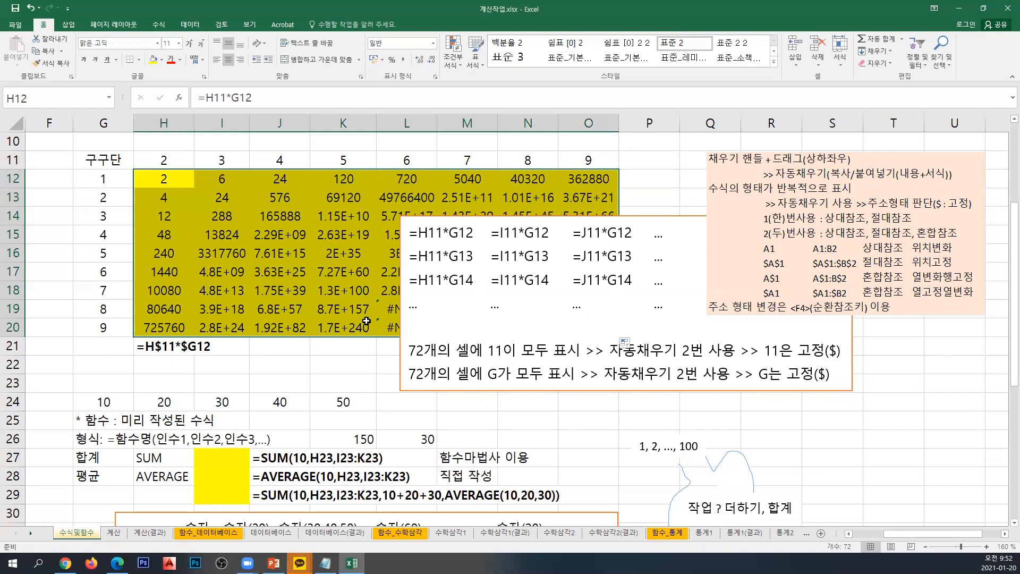
Step: Examine the filled formulas in H12, I13 and J14 to see how their relative references shift
double_click(161, 178)
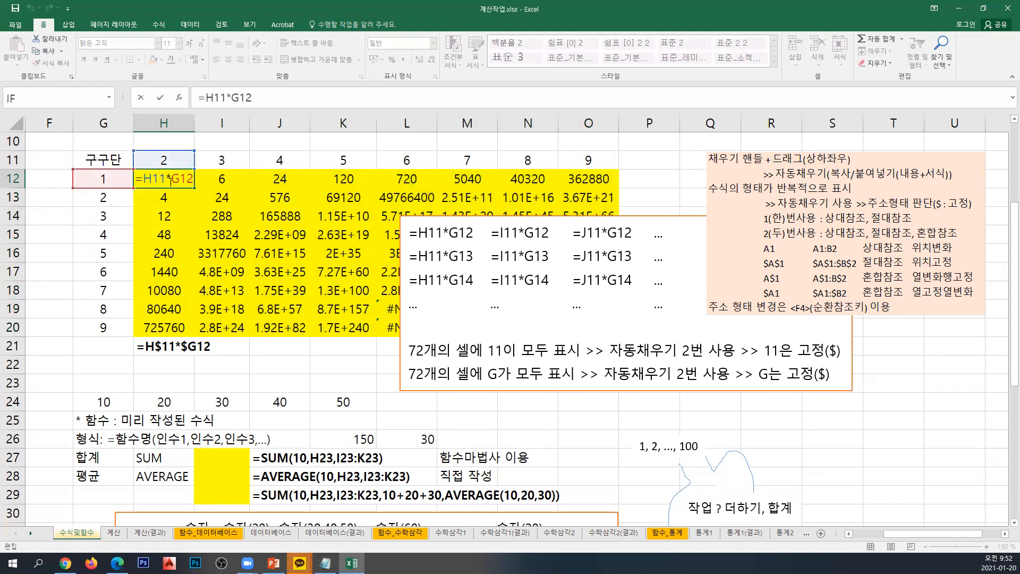
key(Escape)
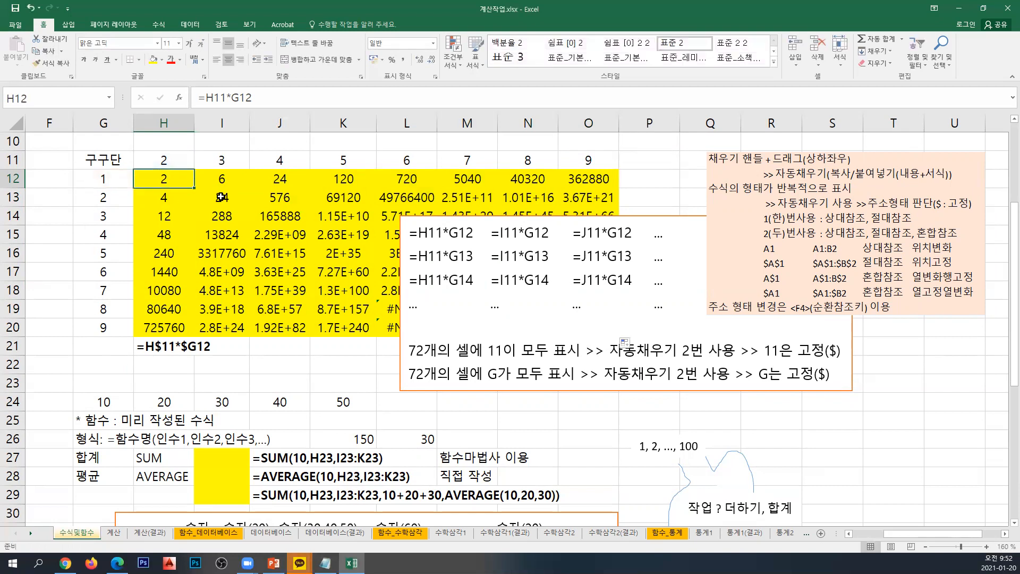
double_click(221, 197)
key(Escape)
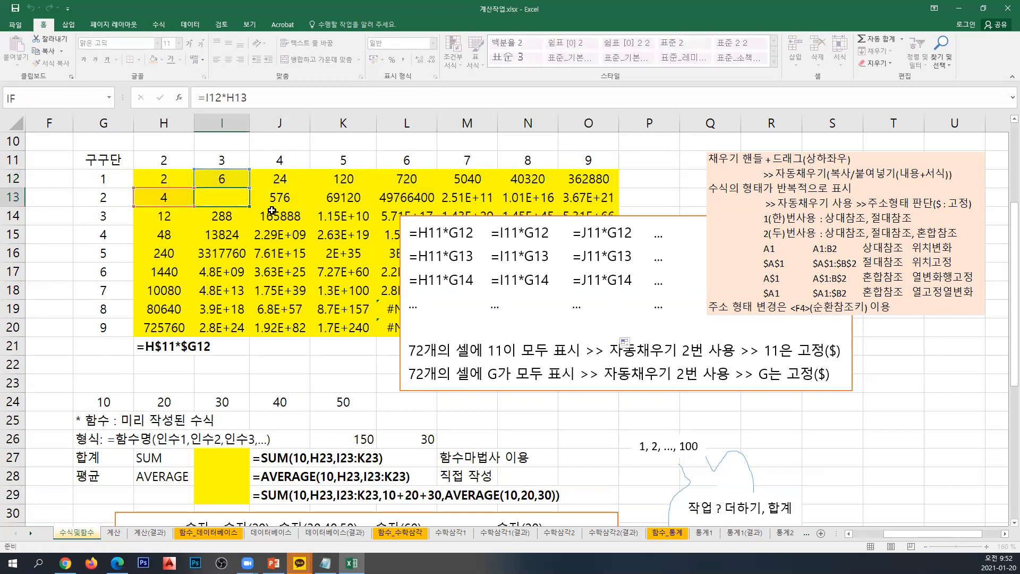
double_click(280, 216)
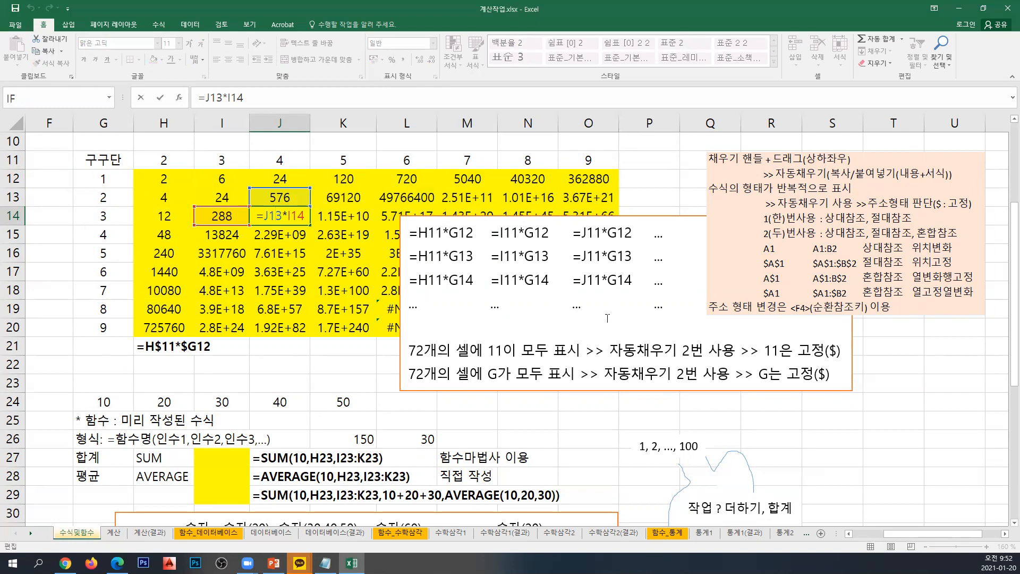
scroll(493, 311, up, 3)
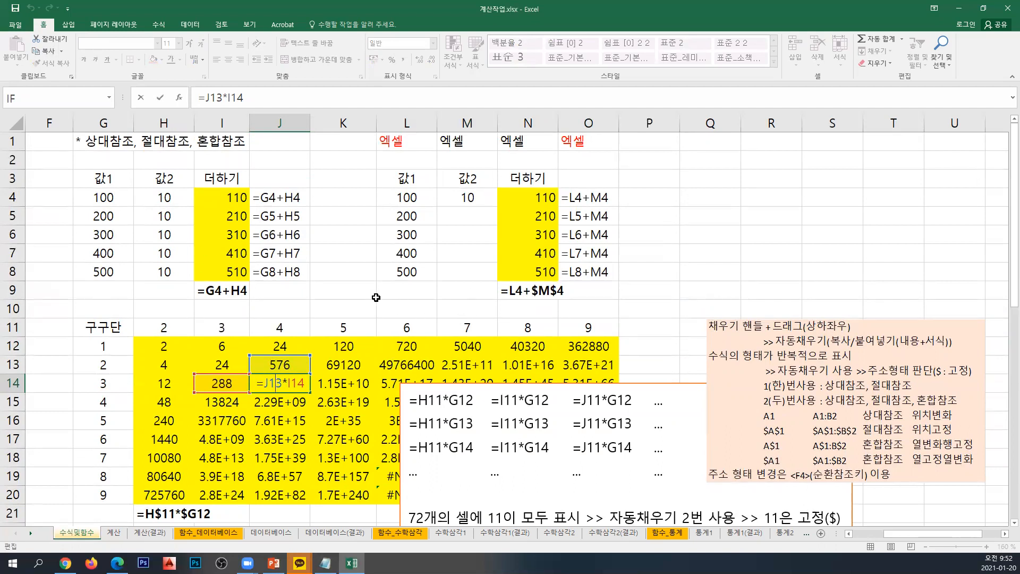
Step: Leave the formula in J14 as it is and clear the contents of H12:O20 in the 구구단 table
scroll(376, 297, down, 3)
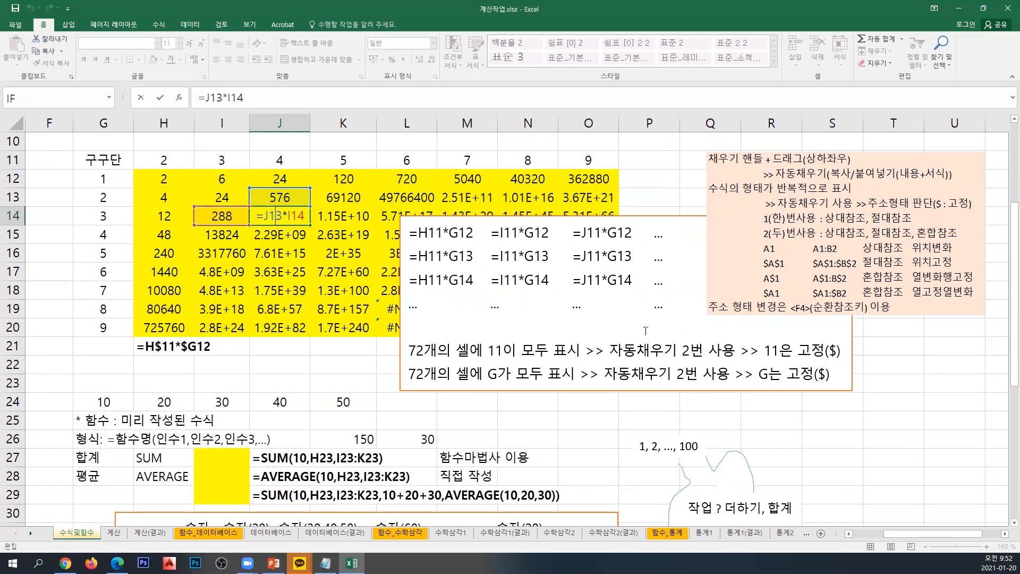
key(Return)
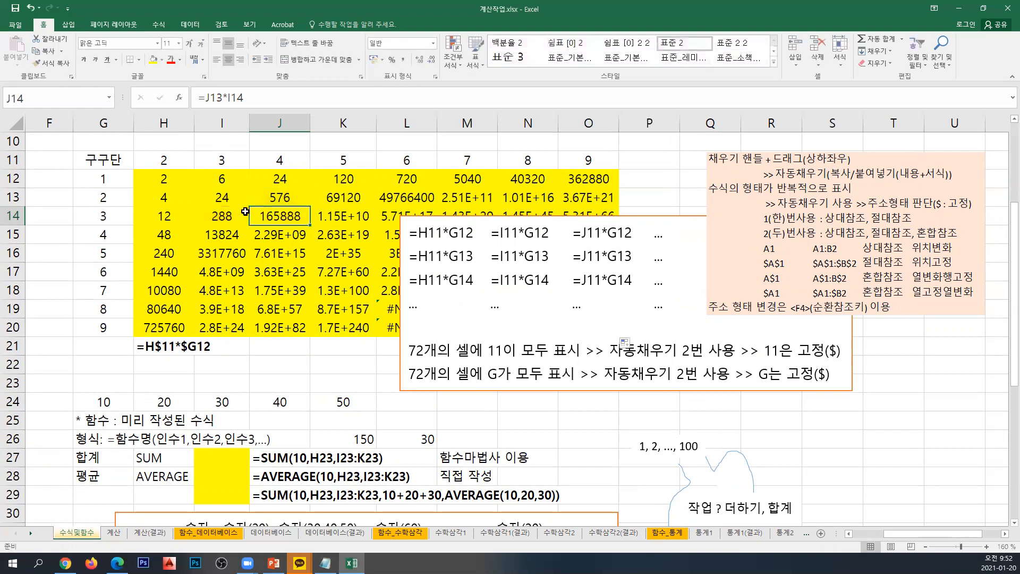
click(179, 184)
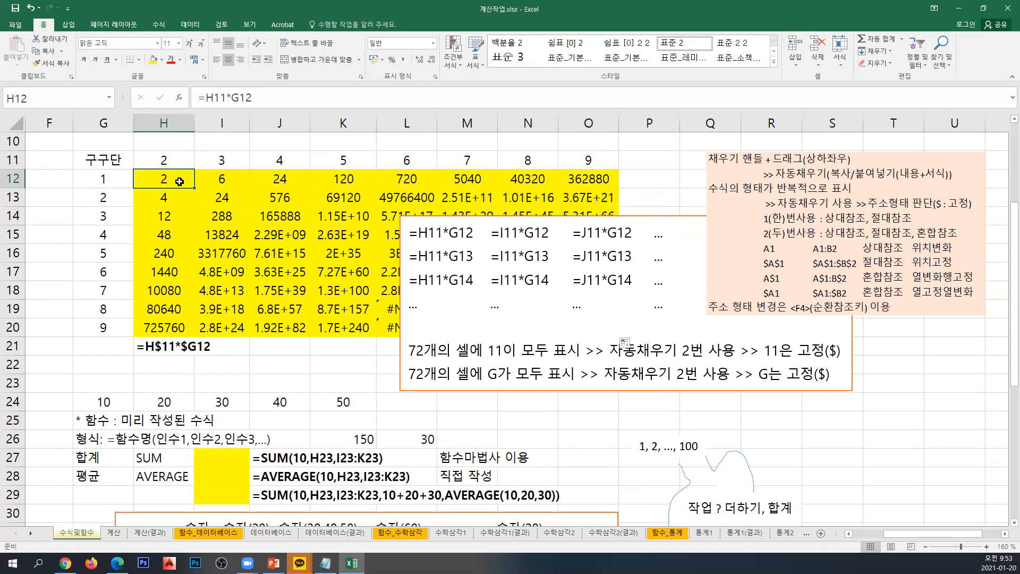
drag(179, 180, 610, 324)
key(Delete)
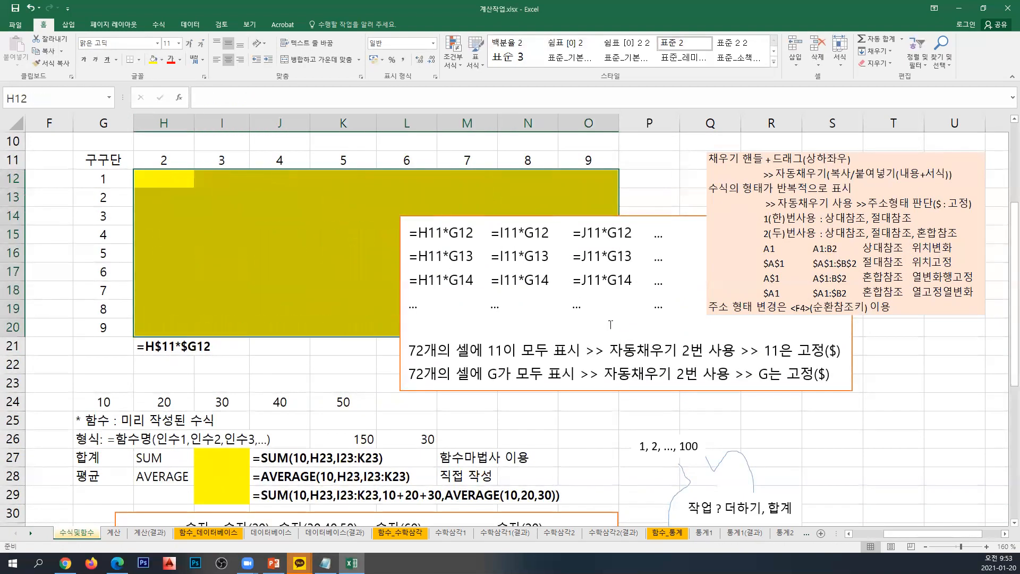
Step: Enter the absolute-reference formula =$H$11*$G$12 in cell H12 and autofill it across H12:O20
click(163, 176)
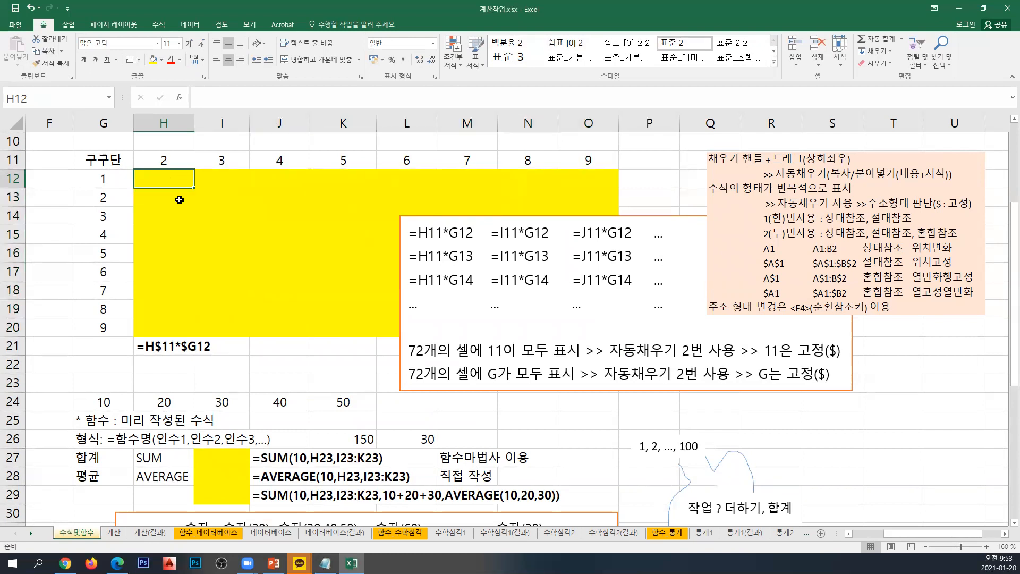
text(=)
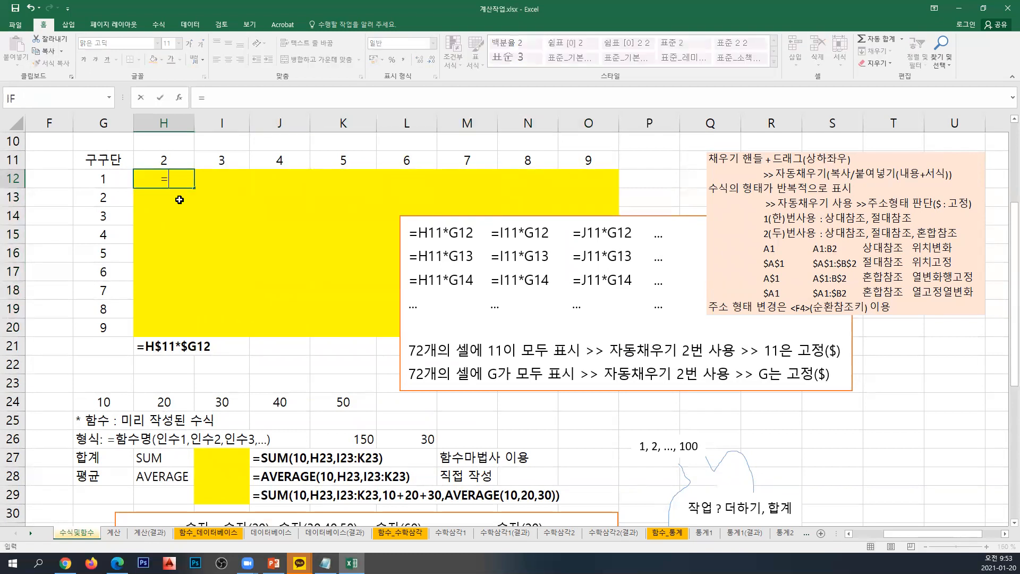
click(149, 161)
key(F4)
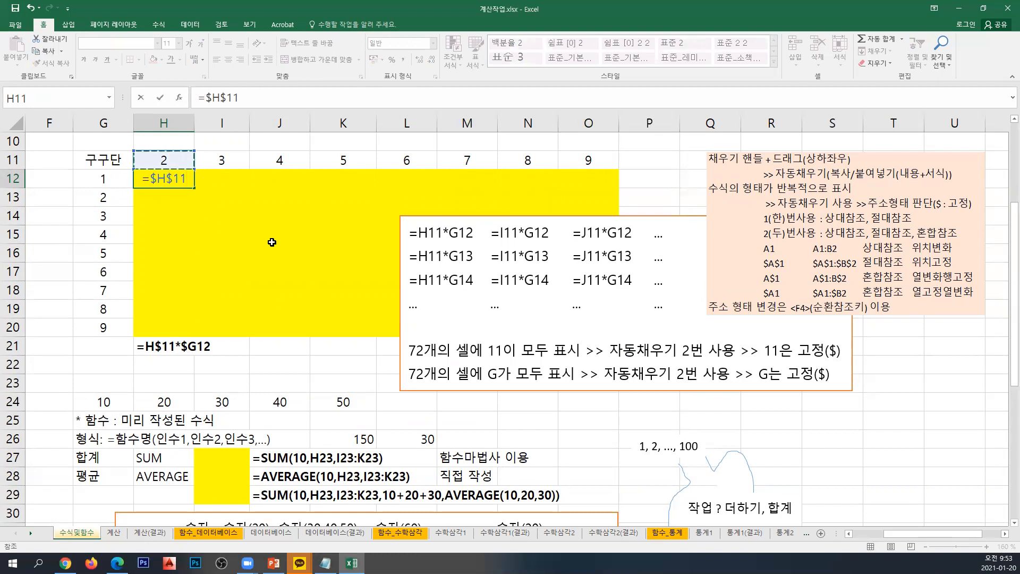
text(*)
click(120, 184)
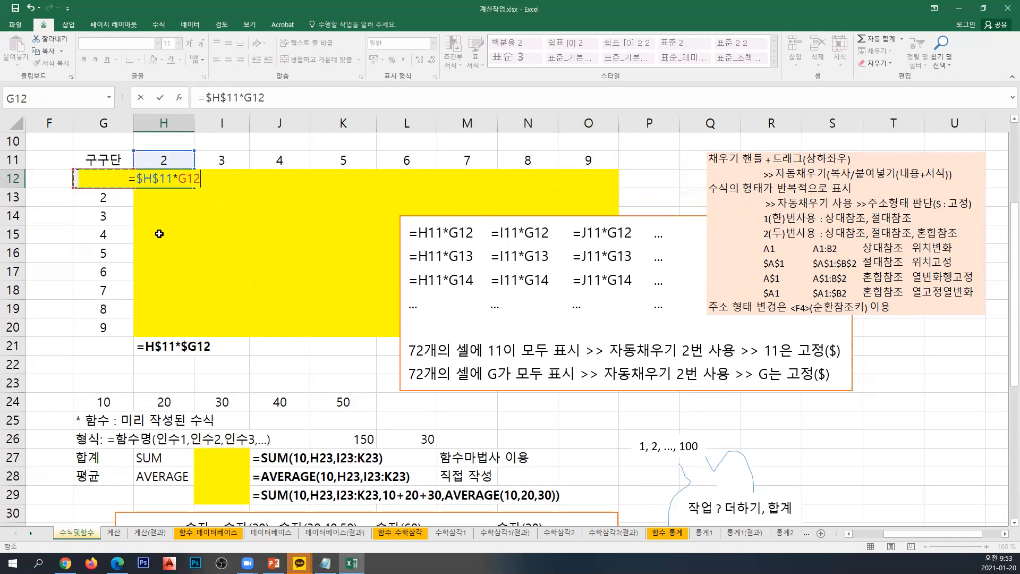
key(F4)
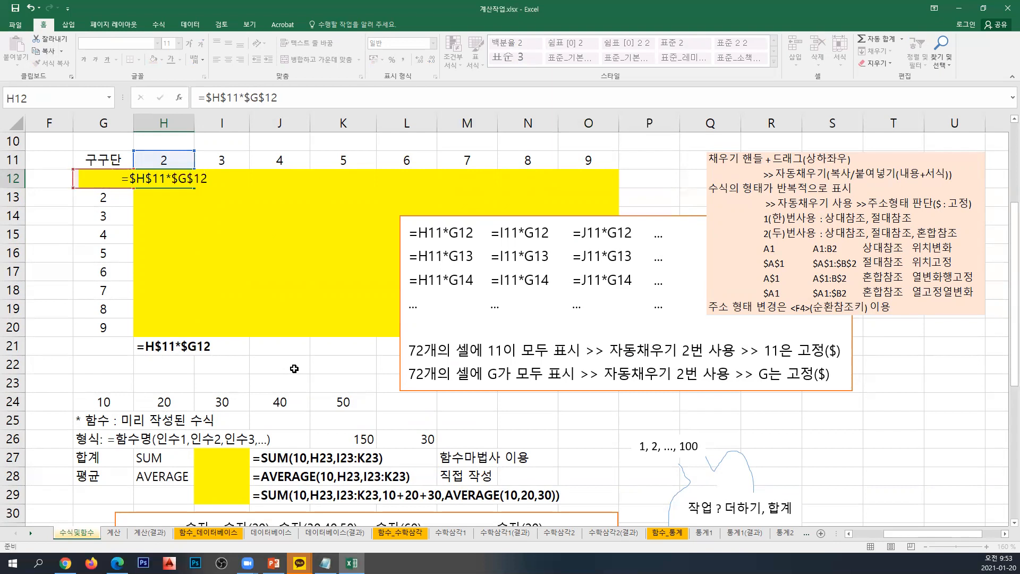
key(ctrl+Return)
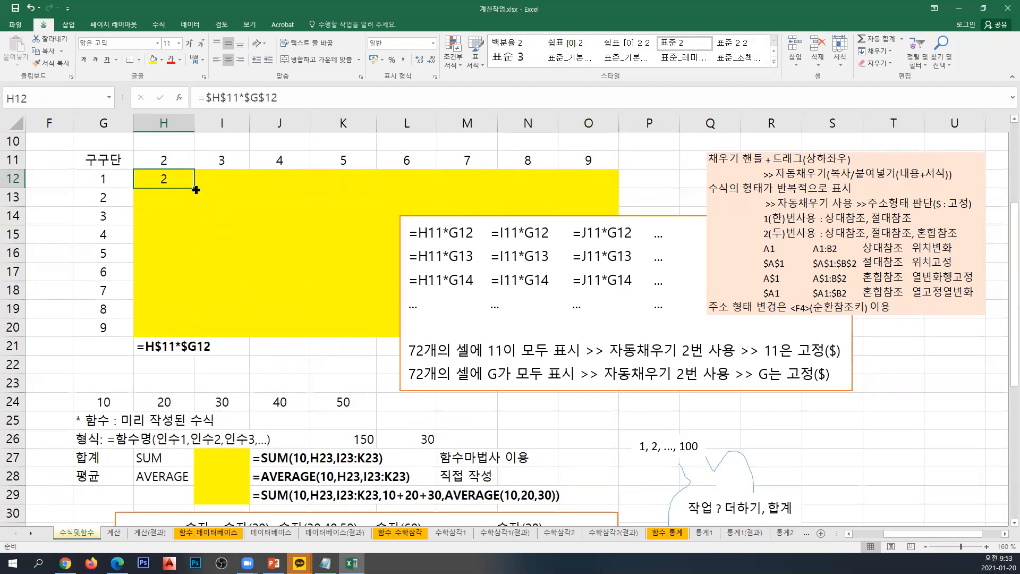
drag(196, 190, 603, 191)
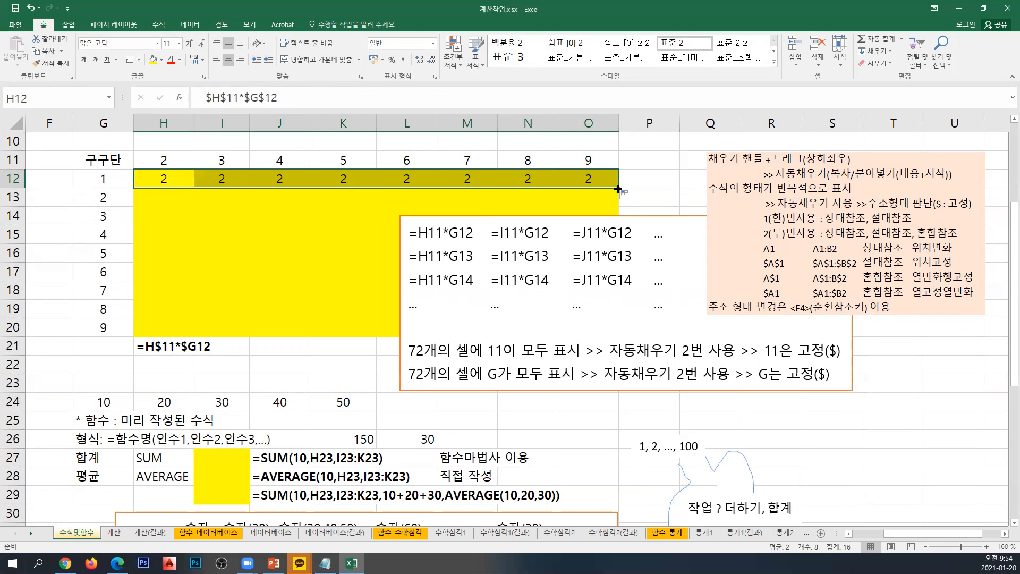
drag(618, 189, 613, 339)
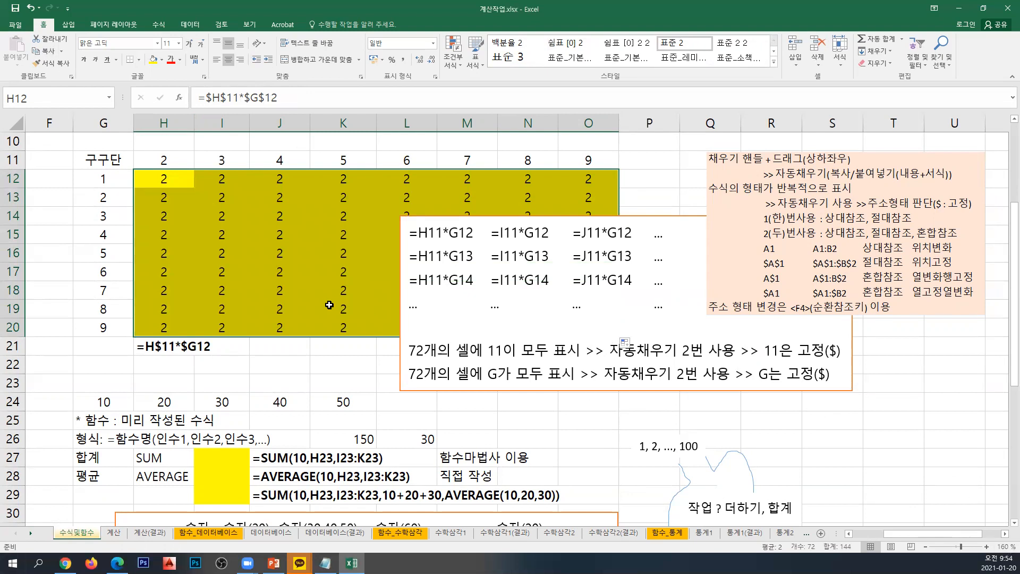
Step: Examine the filled formulas in H12, I13 and J14 to see how absolute references behave
double_click(181, 180)
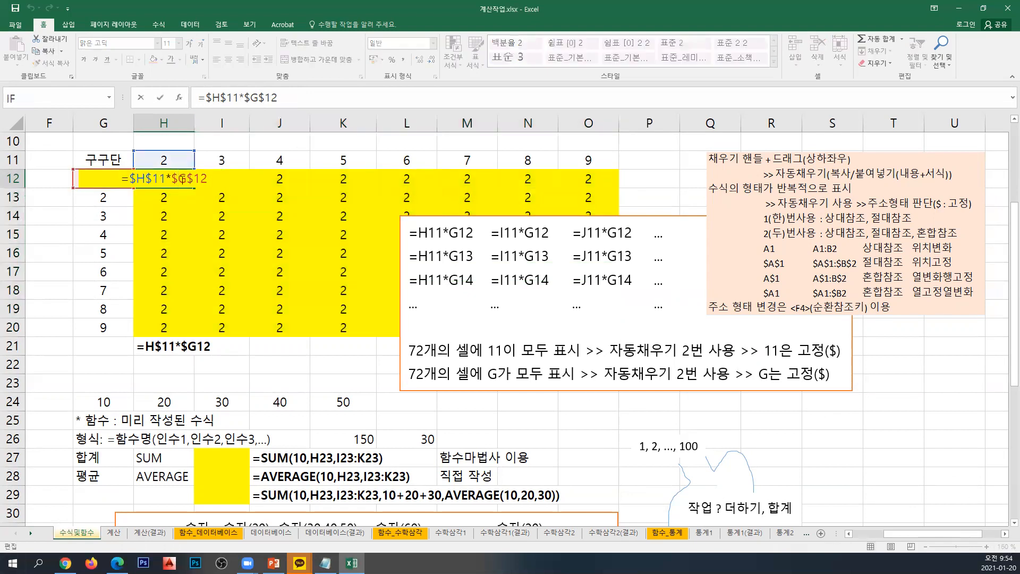
key(Escape)
click(224, 195)
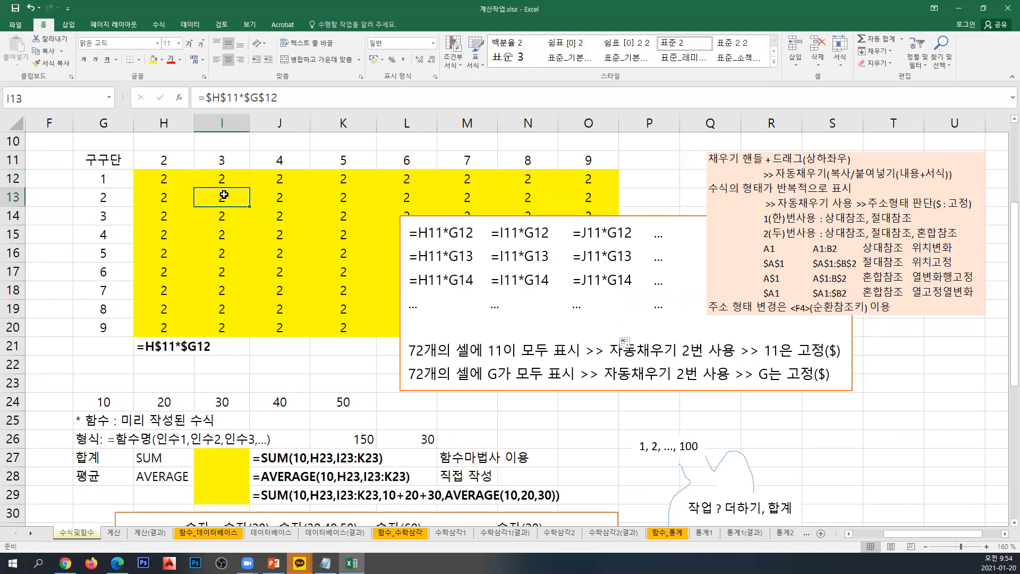
double_click(223, 195)
key(Escape)
double_click(280, 215)
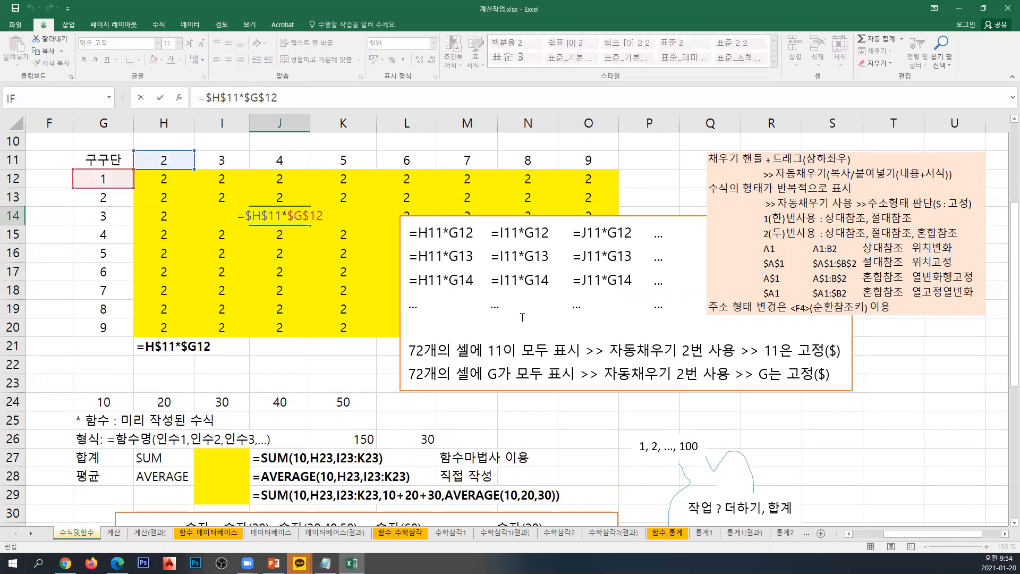
key(Escape)
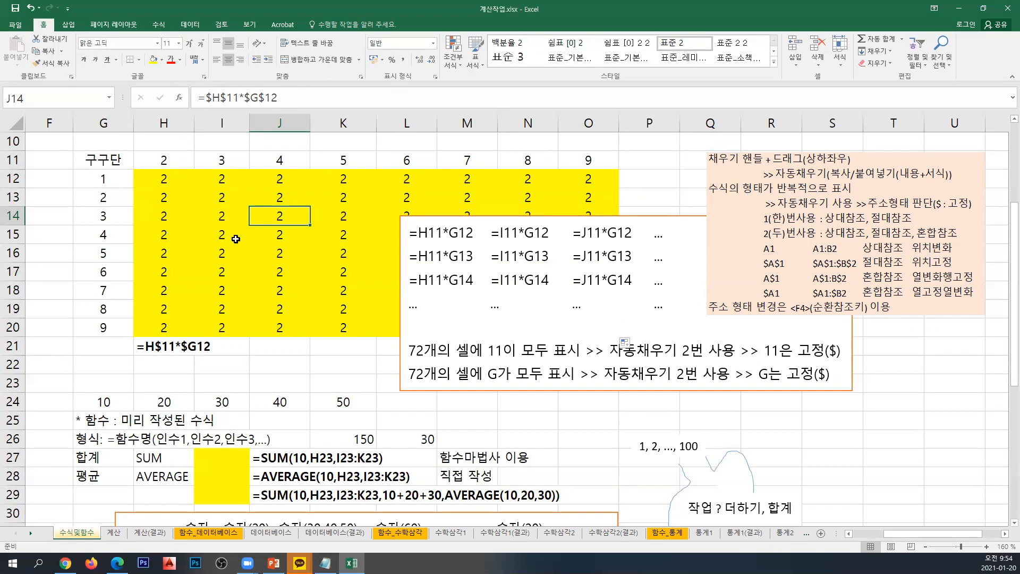
Step: Clear the absolute-reference results from H12:O20 in the 구구단 table
scroll(235, 238, up, 3)
scroll(235, 238, down, 1)
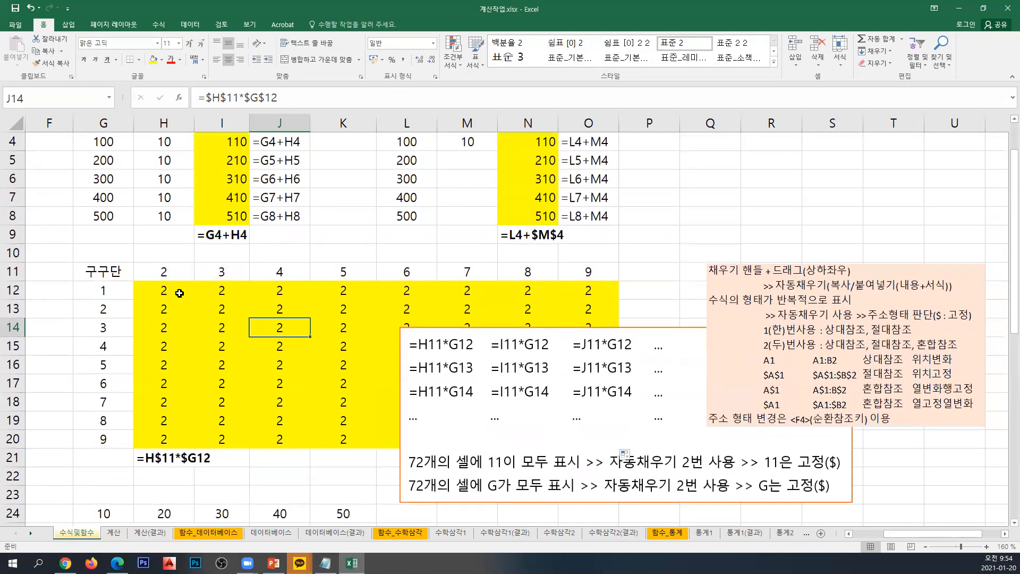
scroll(179, 293, down, 2)
drag(159, 179, 599, 329)
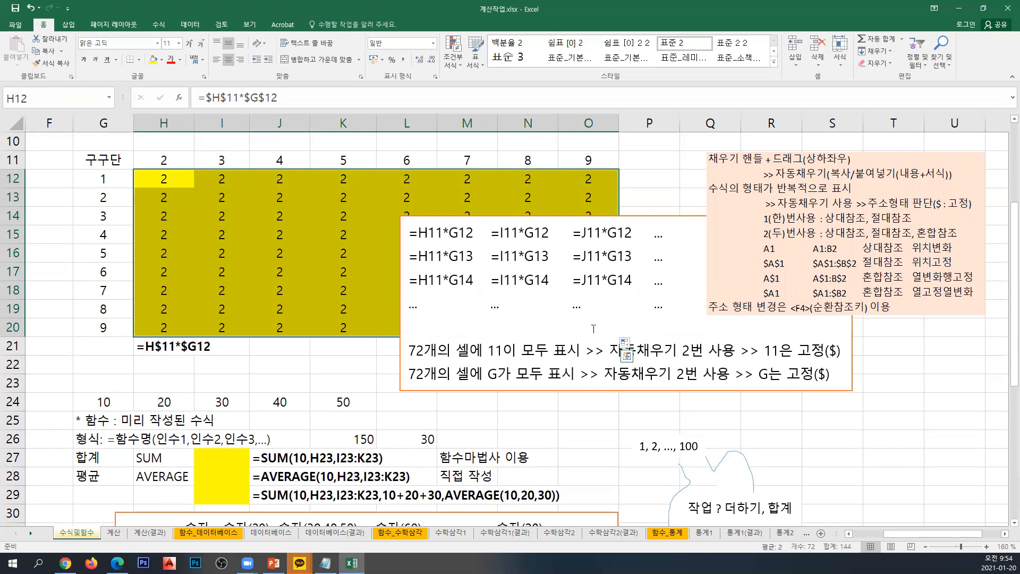
key(Delete)
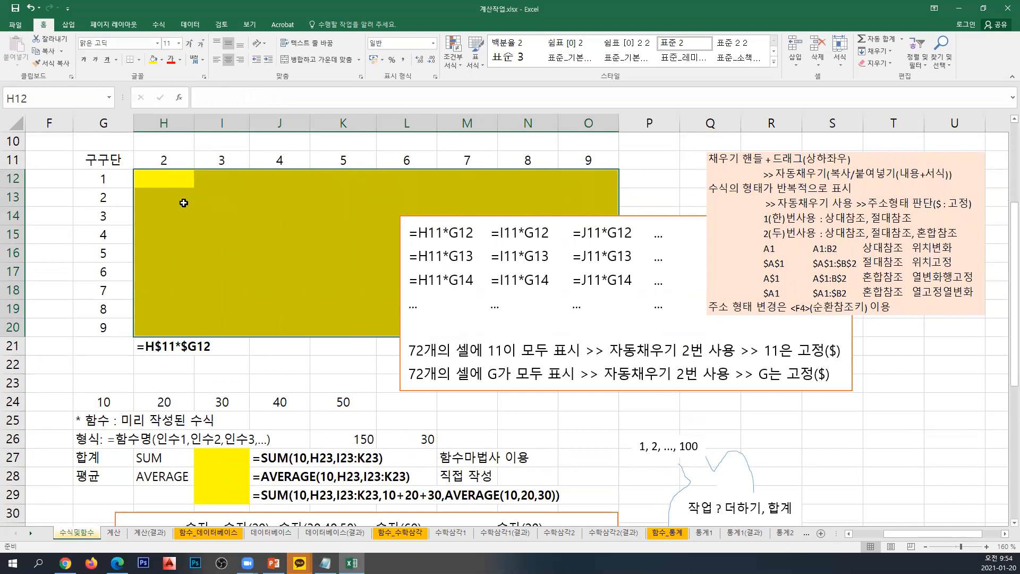
Step: Enter the mixed-reference formula =H$11*$G12 in cell H12 and autofill it across H12:O20
click(164, 181)
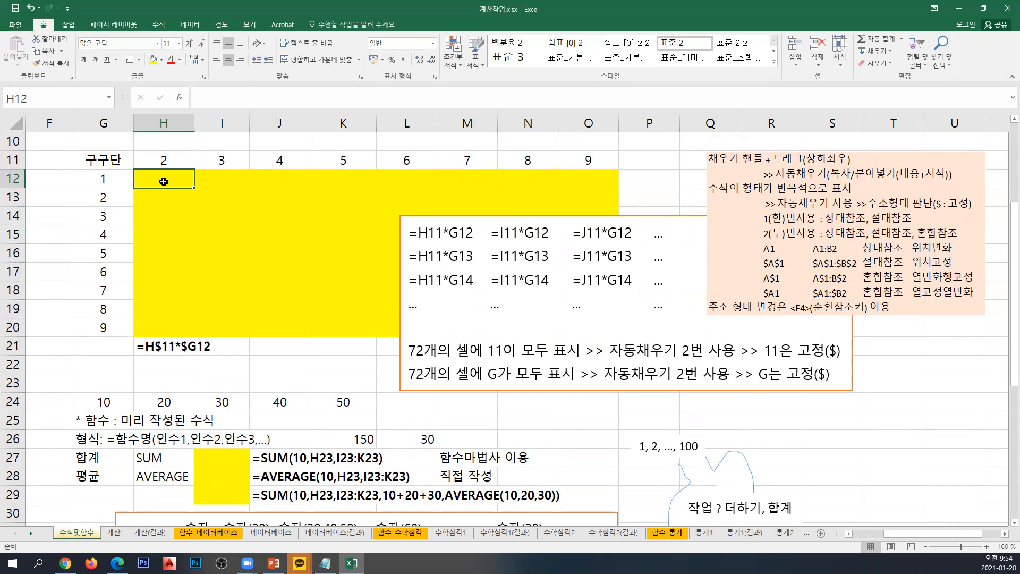
text(=)
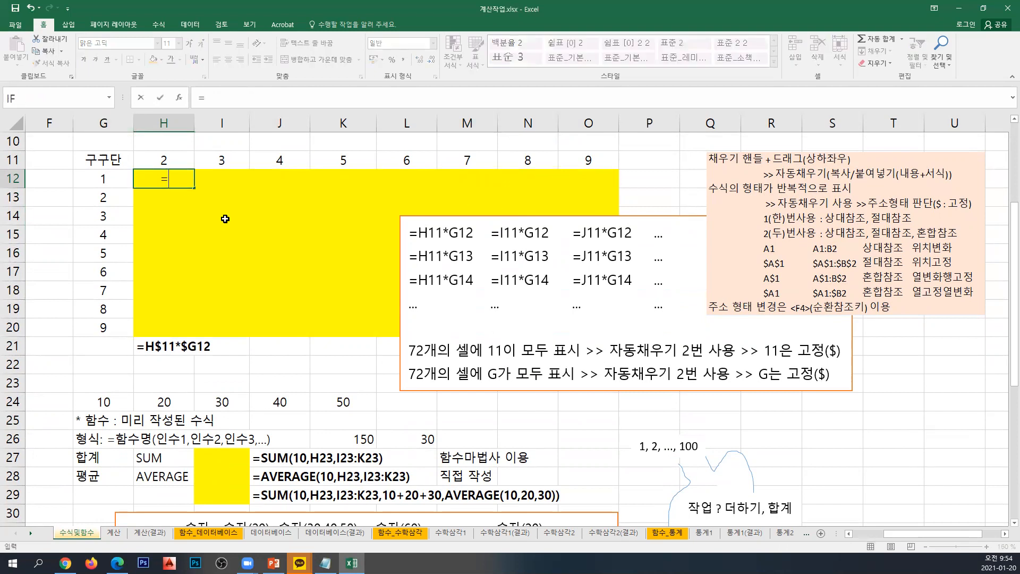
click(183, 160)
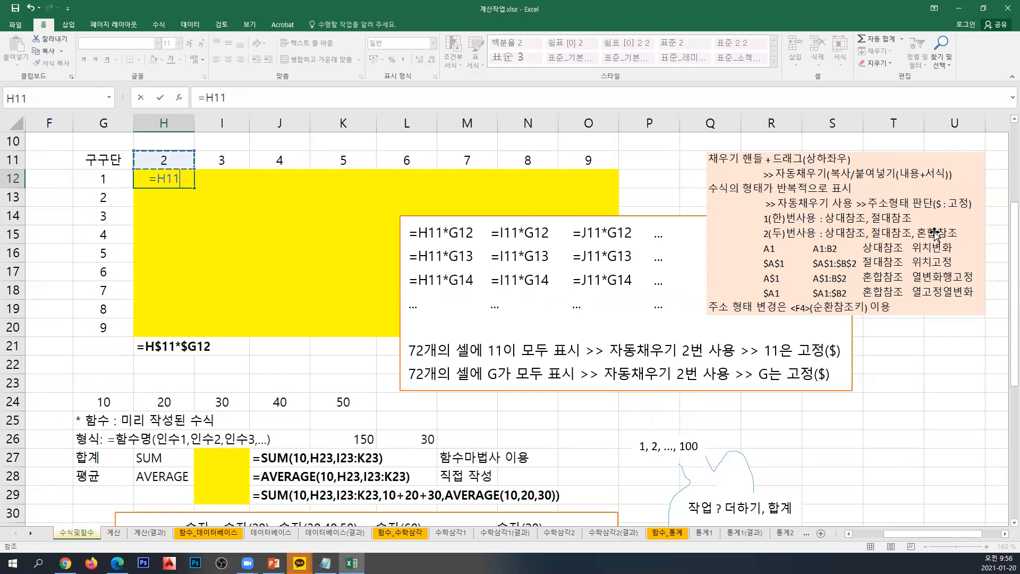
key(F4)
key(F4)
key(F2)
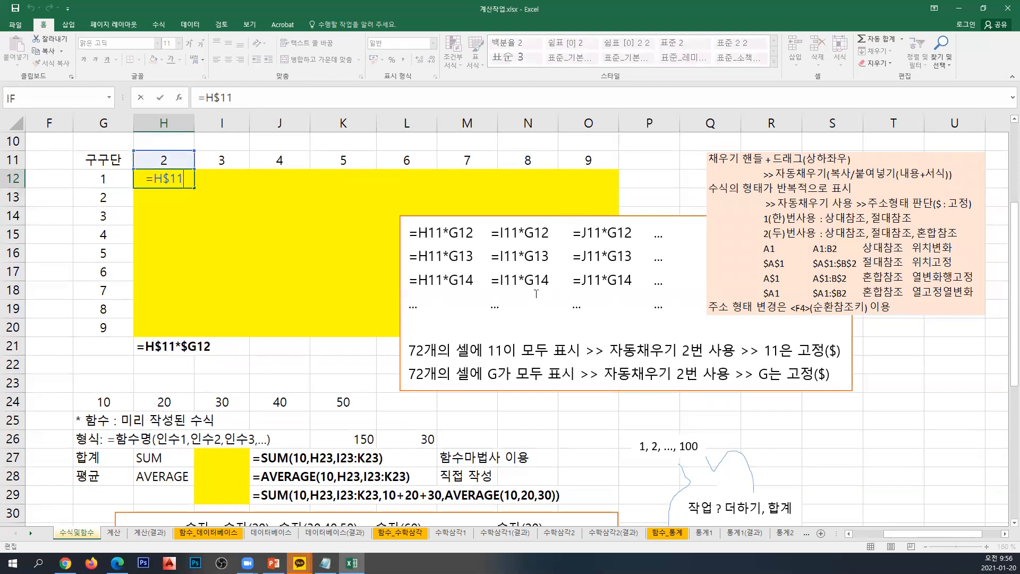
text(*)
click(122, 183)
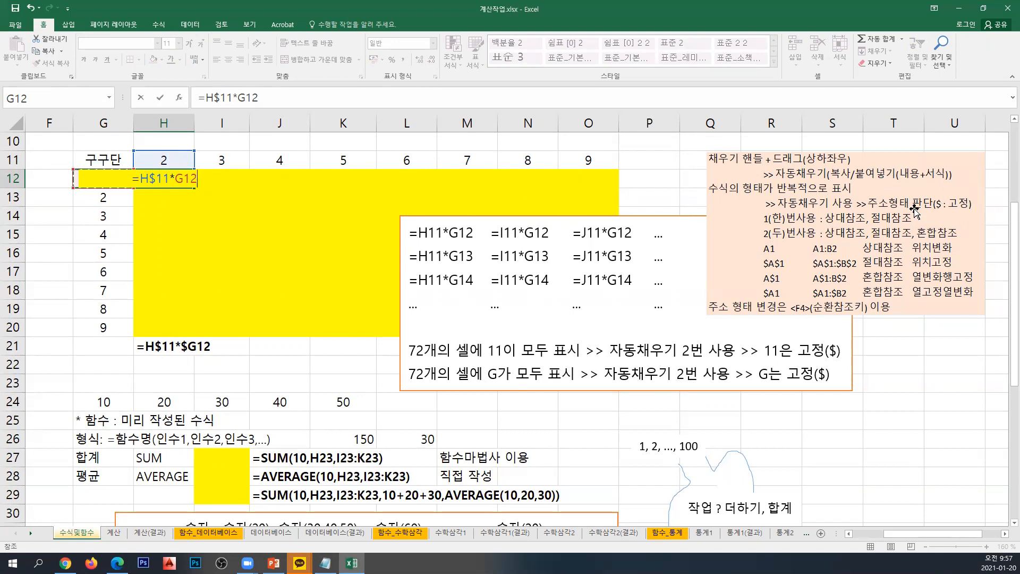
key(F4)
key(F4)
key(F4)
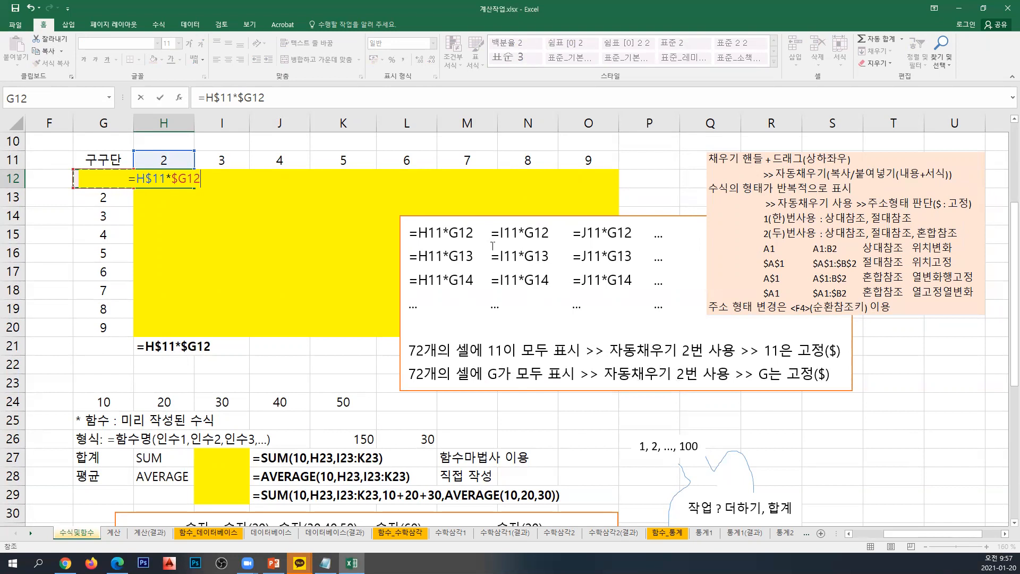
key(ctrl+Return)
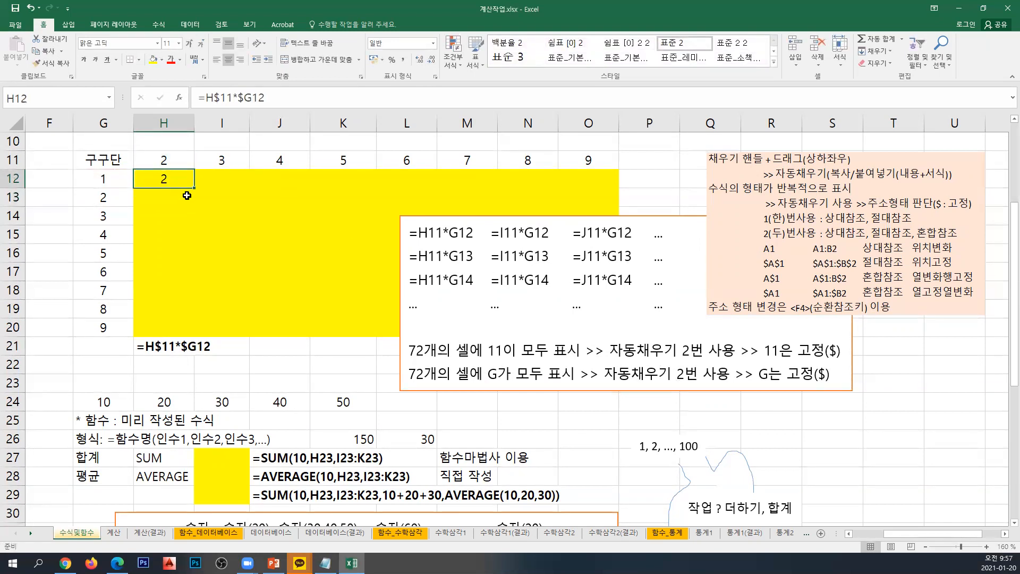
drag(195, 188, 594, 348)
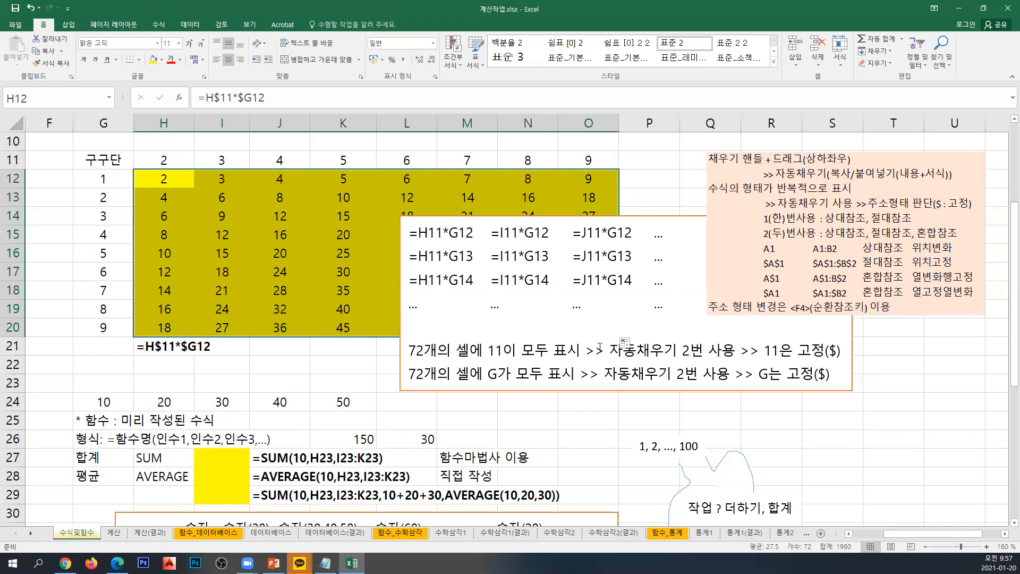
Step: Review the formulas in I4 and N4 of the two 더하기 columns to compare their reference types
scroll(599, 346, up, 3)
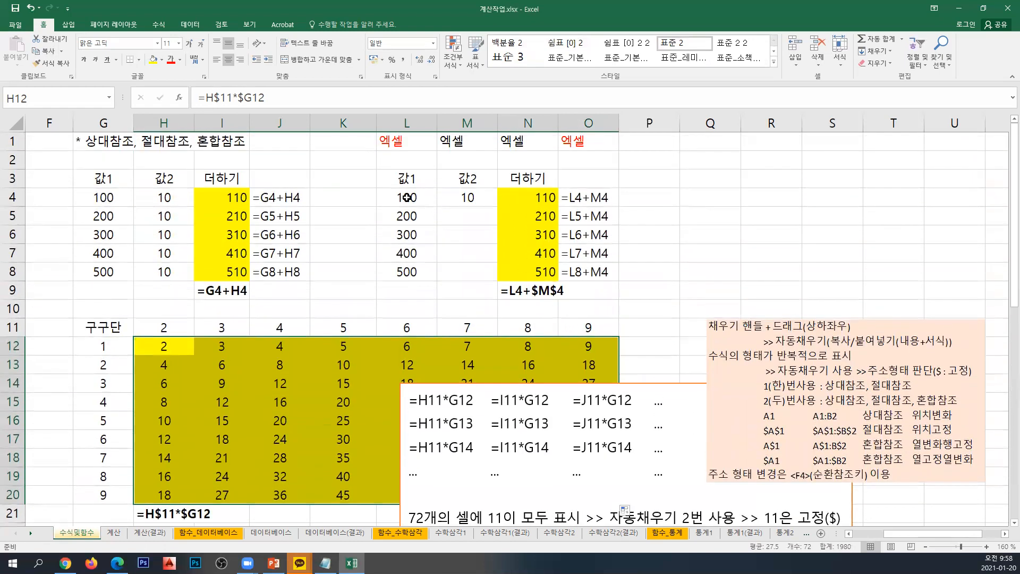
click(227, 194)
click(520, 199)
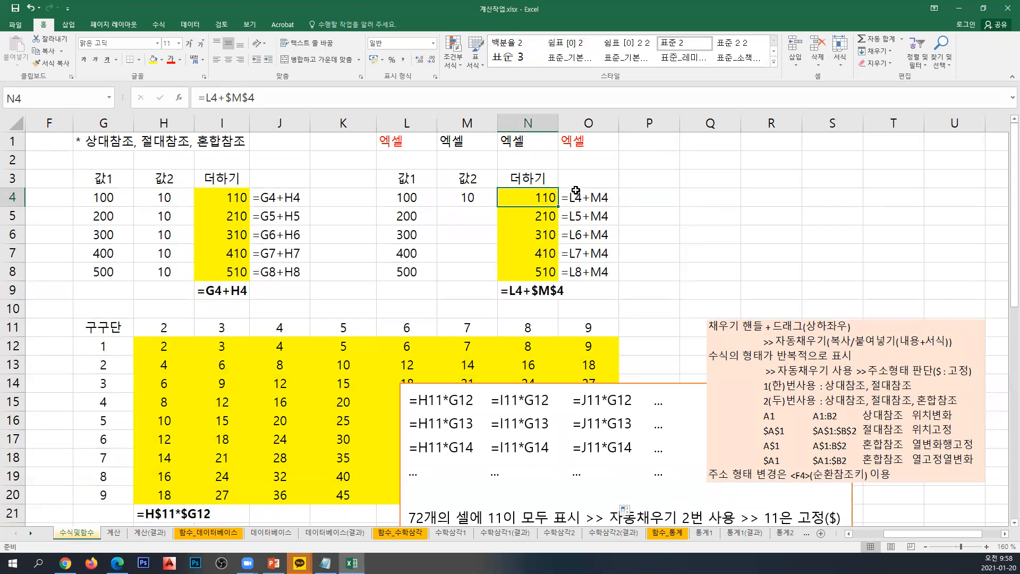
click(651, 197)
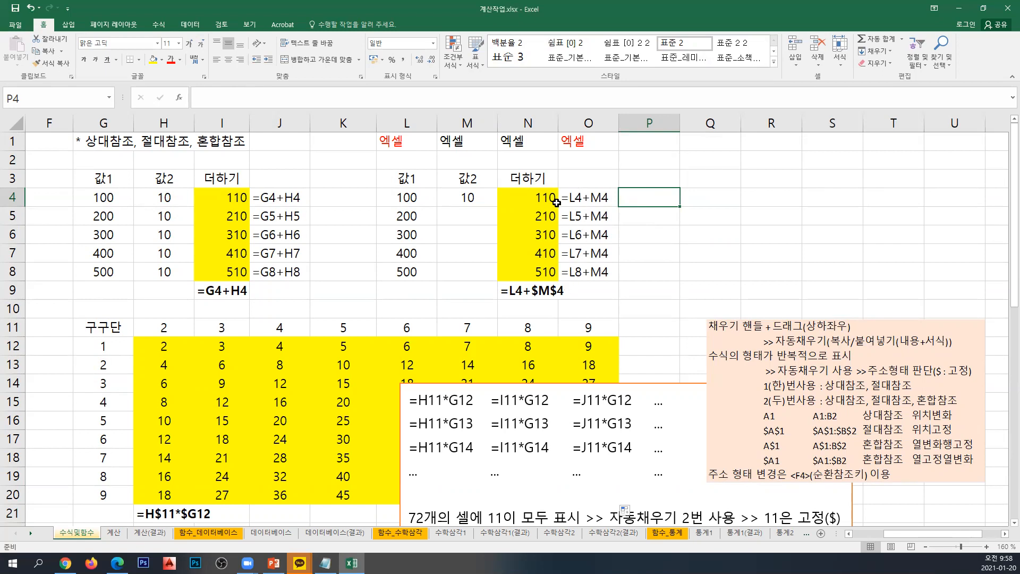
Step: Change the formula in N4 to the mixed-reference form =$L4+$M$4 and autofill it down to N8
double_click(530, 197)
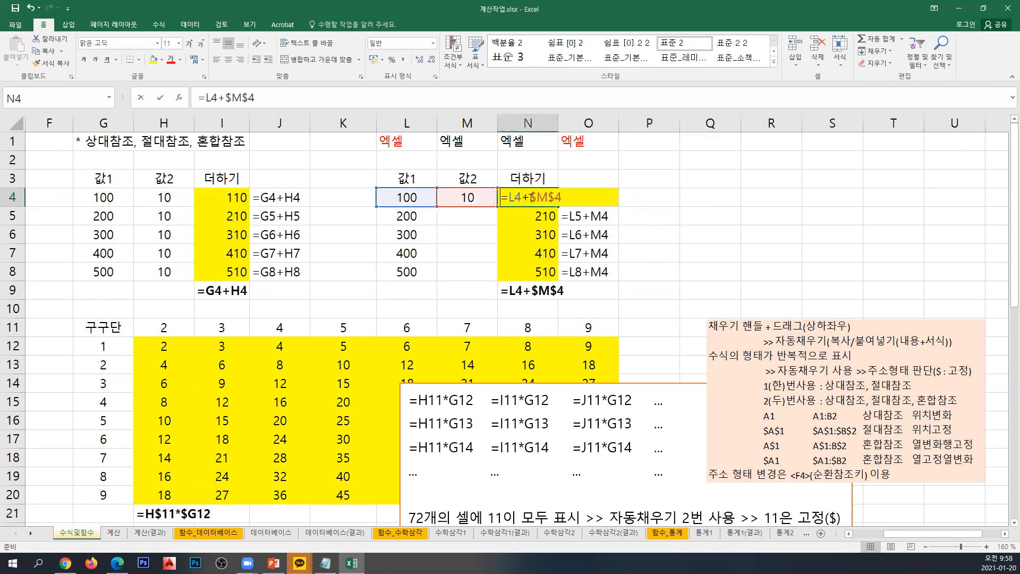
key(F4)
key(F4)
key(F4)
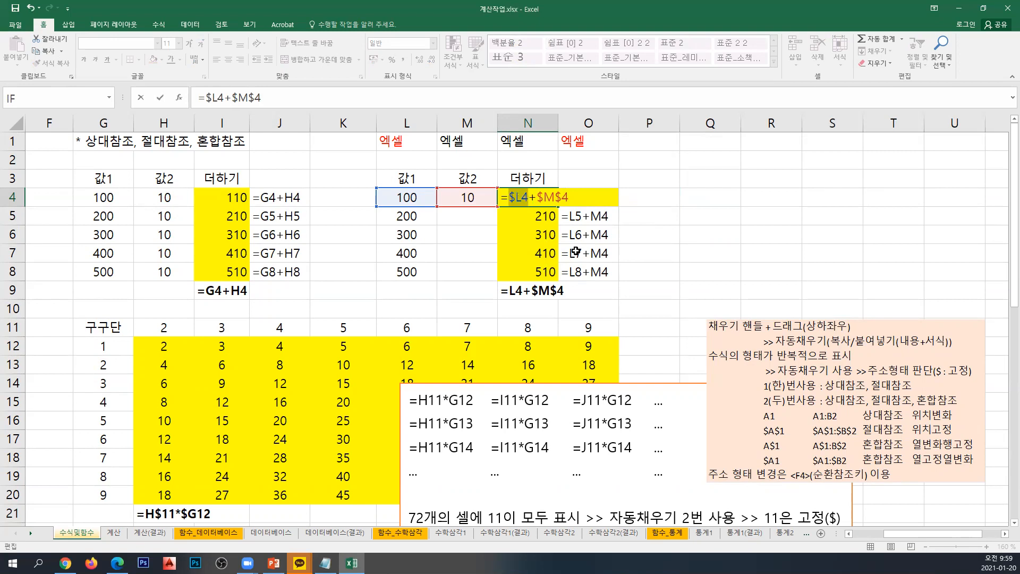
key(Return)
key(Up)
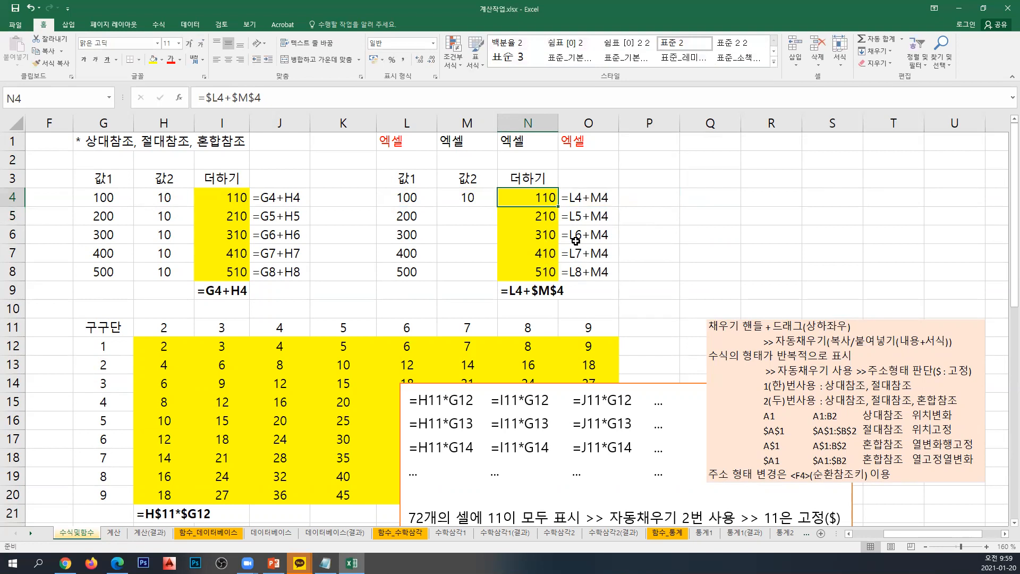
drag(558, 206, 595, 275)
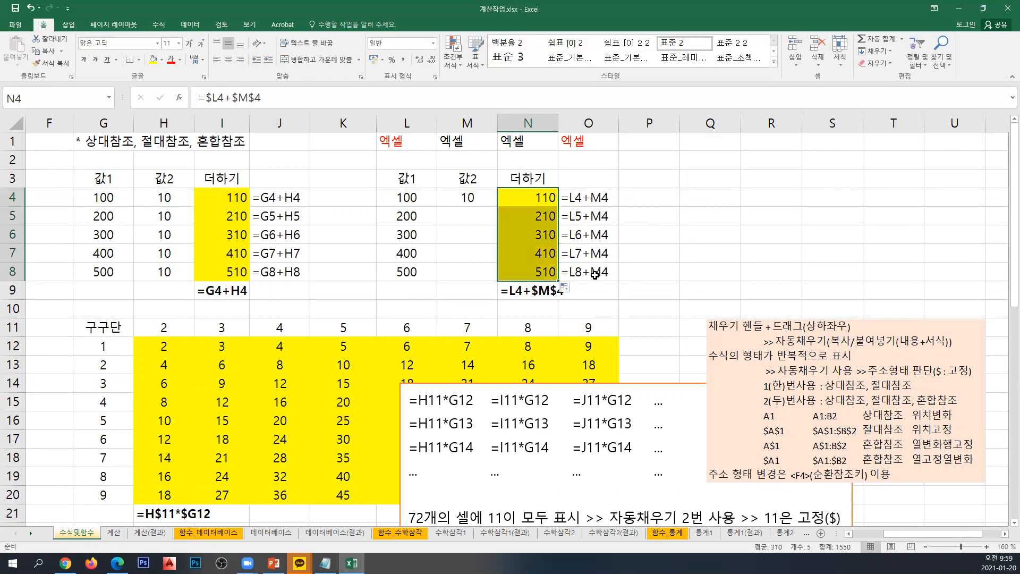
click(549, 207)
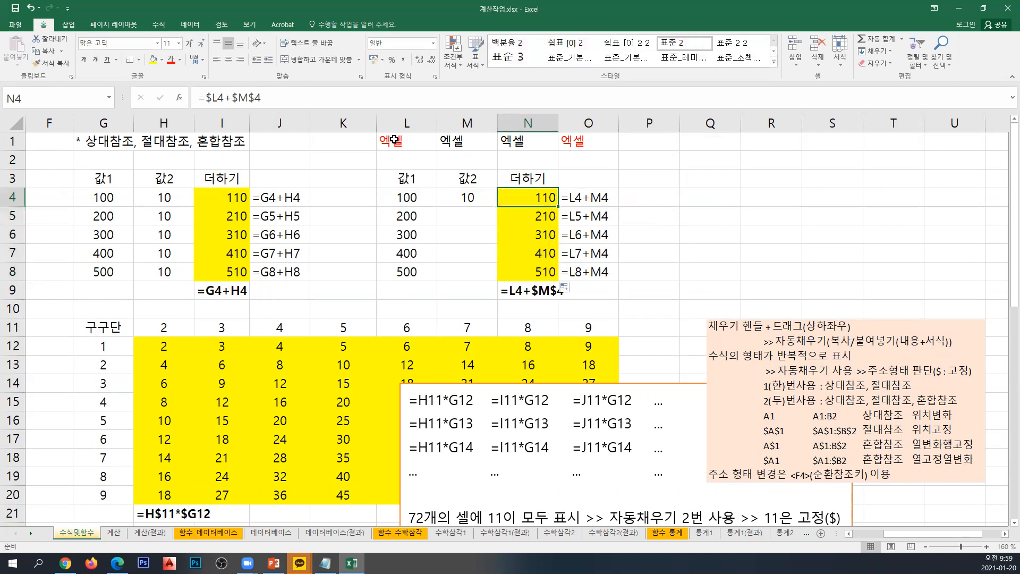
Step: Copy the formula from N4 and enter it in N10 as the text =$L4+$M$4
drag(261, 98, 54, 86)
key(ctrl+c)
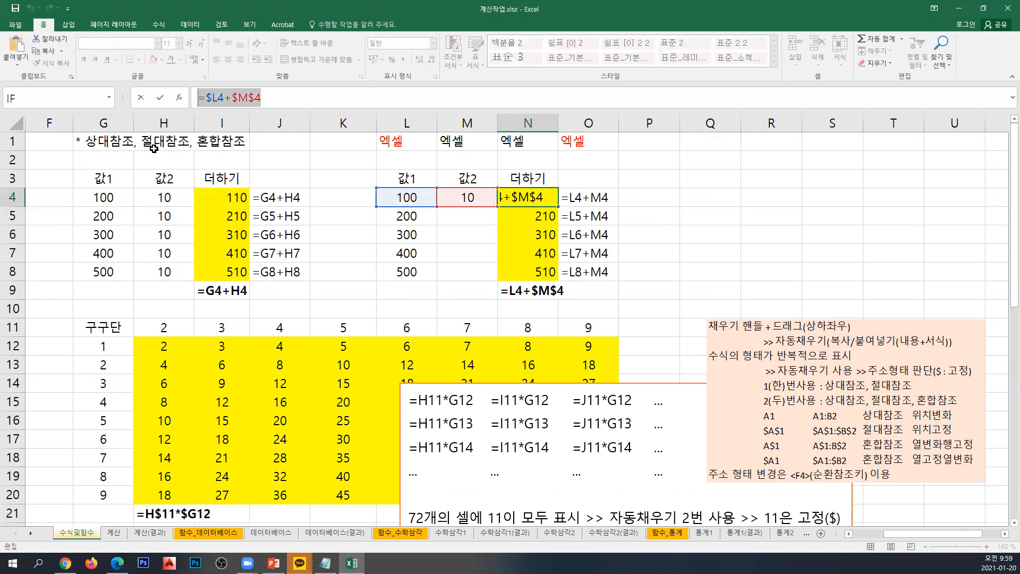
key(Escape)
click(543, 315)
text(')
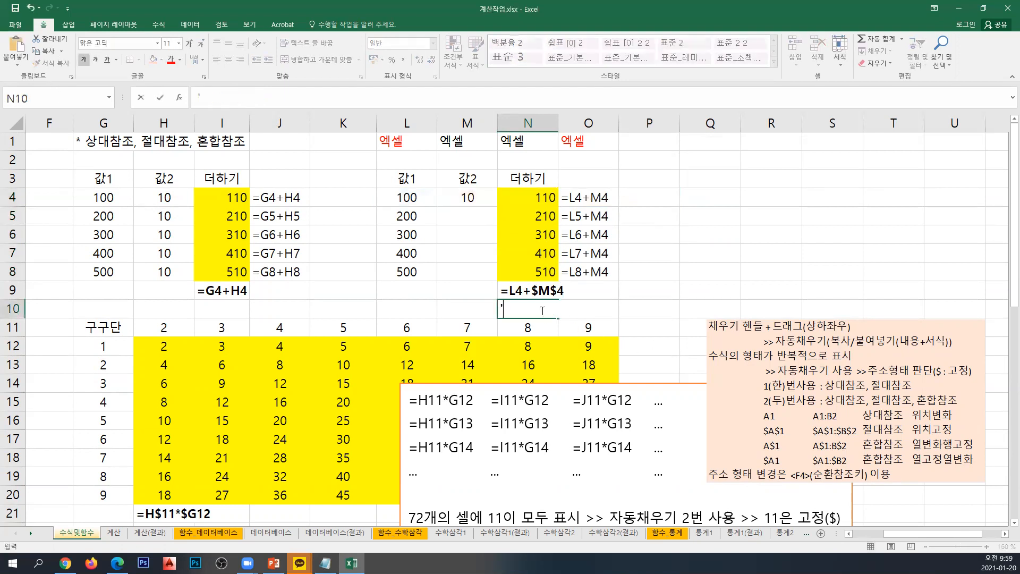
key(ctrl+v)
key(ctrl+Return)
click(603, 306)
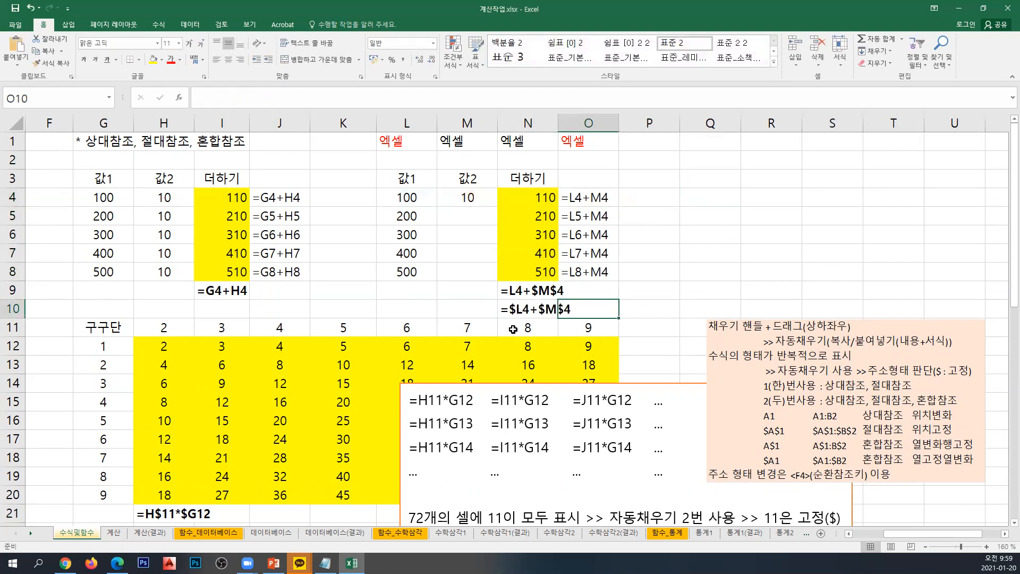
click(467, 314)
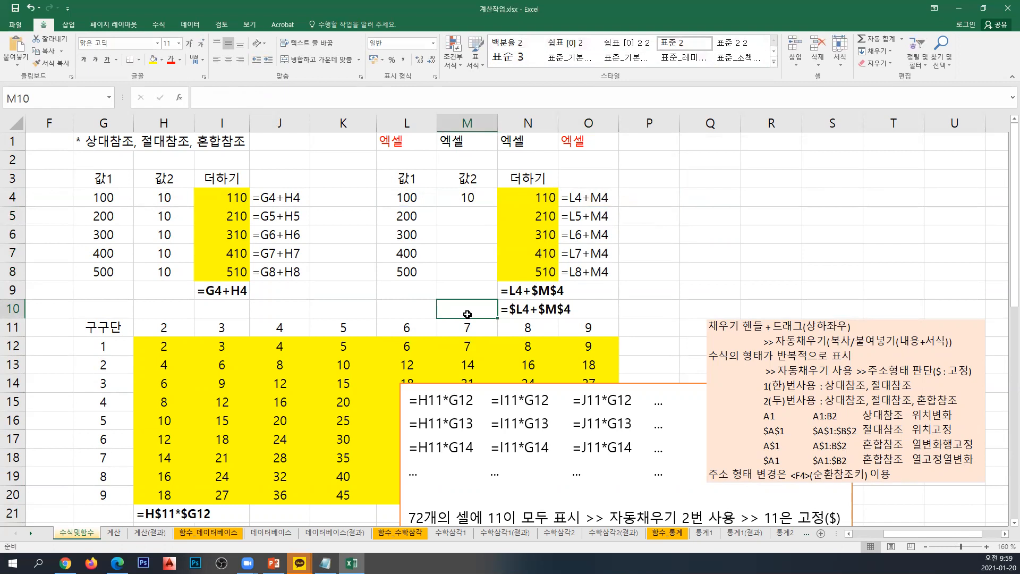
Step: Move the reference-type notes picture up beside the second 더하기 table and enlarge it to span about columns P to U
drag(762, 349, 680, 188)
drag(904, 322, 952, 353)
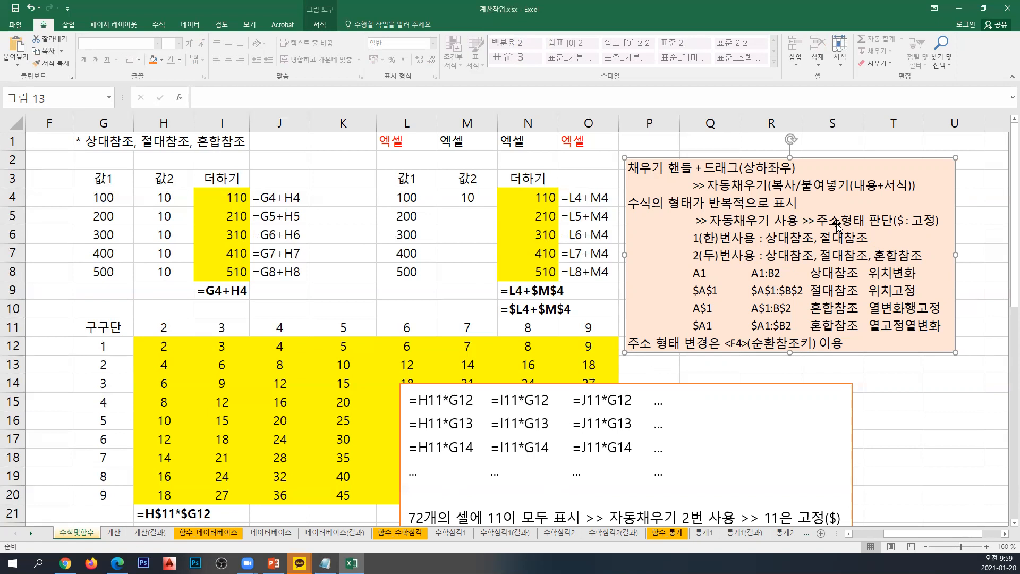
drag(651, 231, 686, 229)
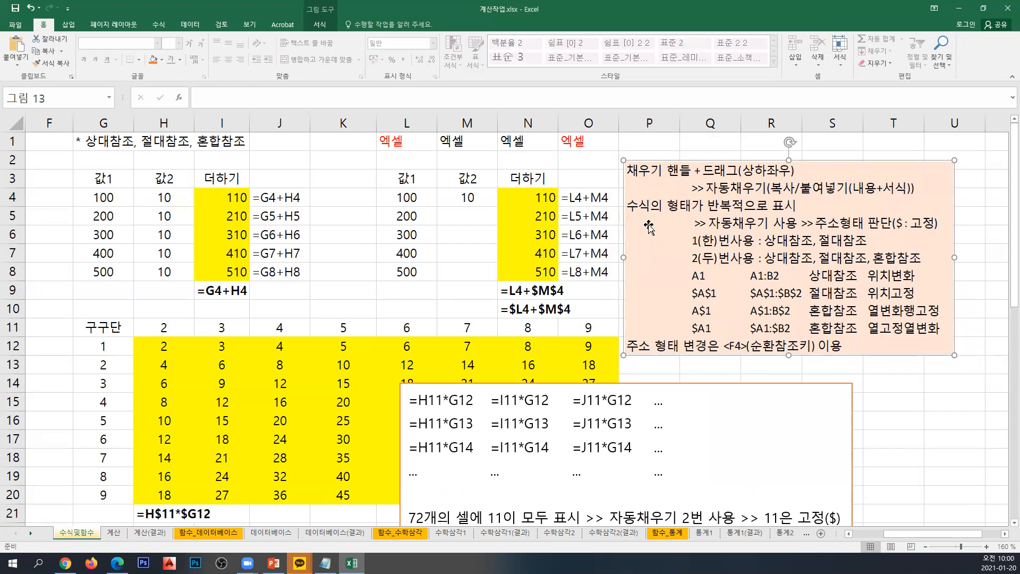
click(592, 161)
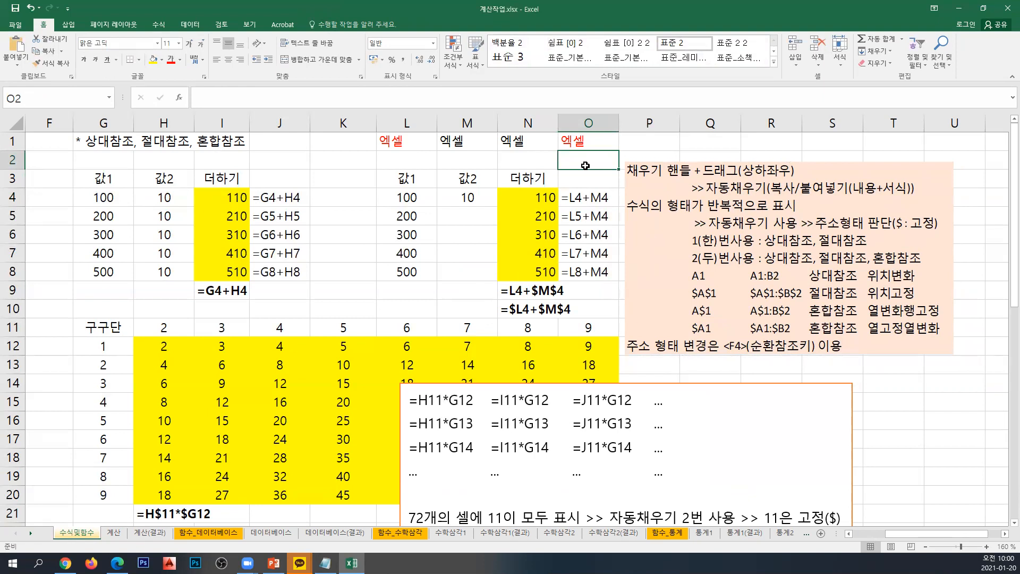
click(48, 330)
click(52, 307)
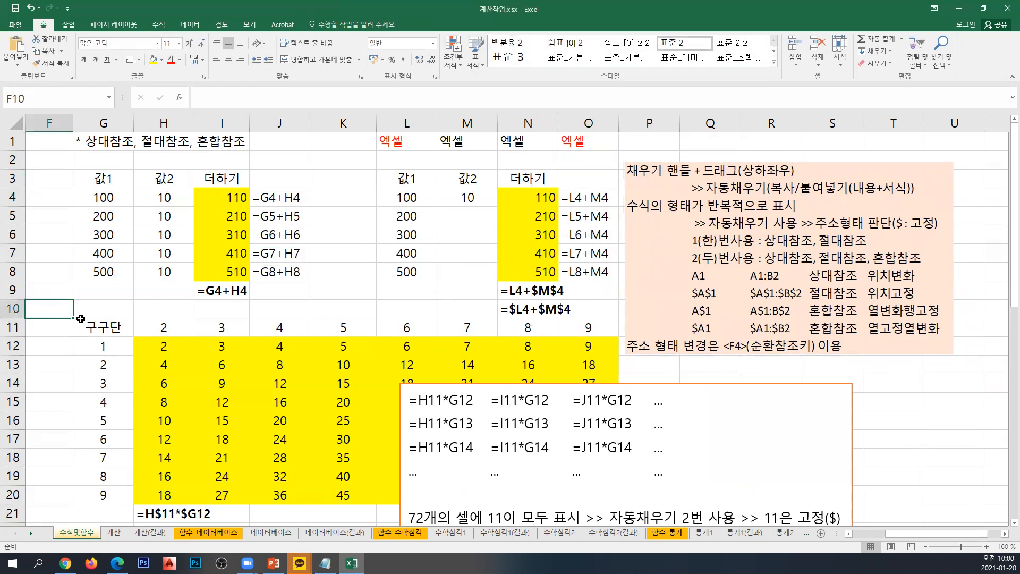
Step: Move the 72개의 셀 explanation text box slightly up and to the right, clear of the function examples
scroll(80, 319, down, 4)
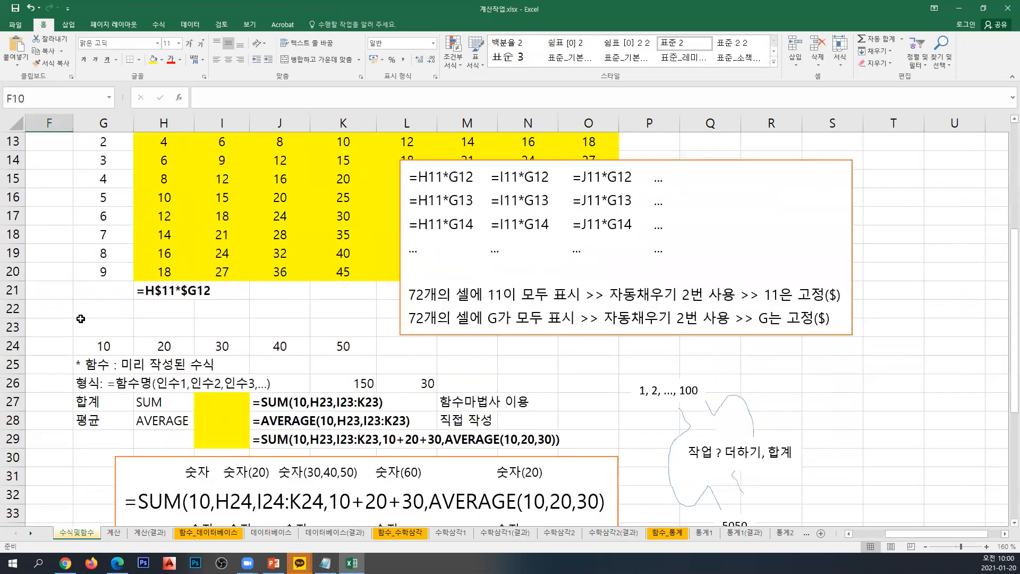
scroll(81, 318, down, 2)
scroll(81, 318, down, 1)
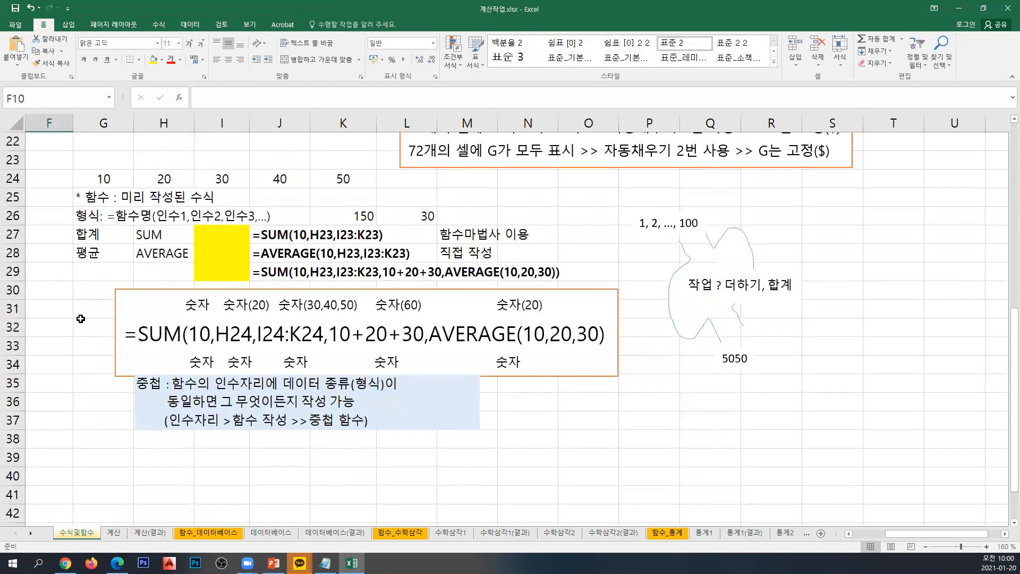
click(524, 163)
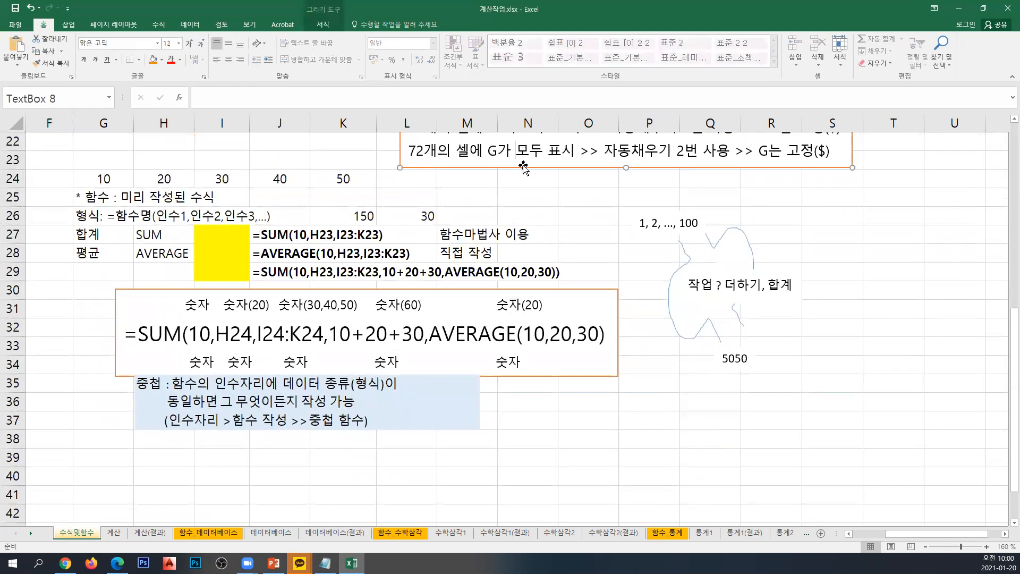
drag(519, 167, 565, 158)
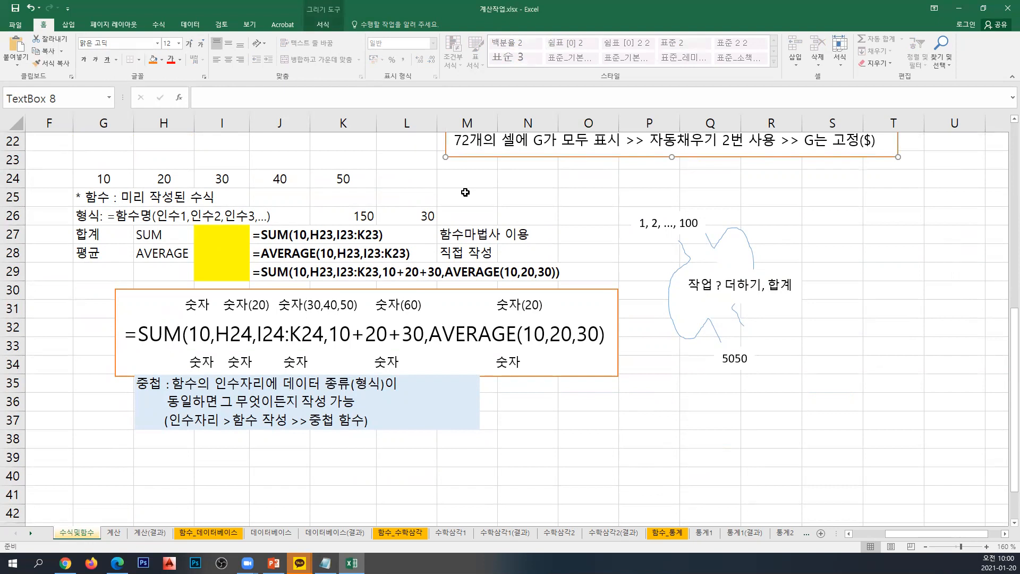
click(56, 177)
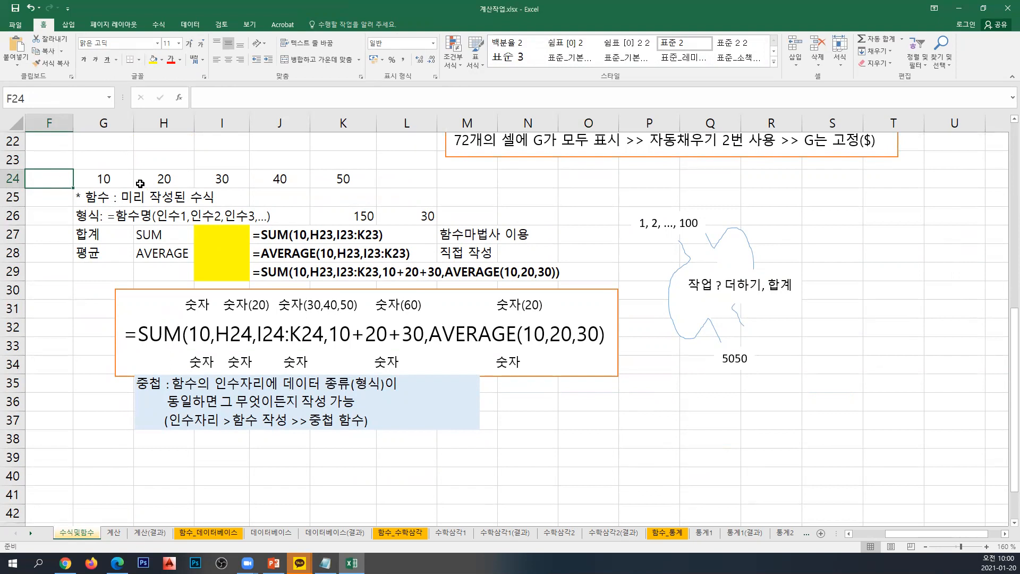
Step: Change the function diagram's input text to 1, 2, ..., 10 and its result text to 55
drag(104, 178, 342, 177)
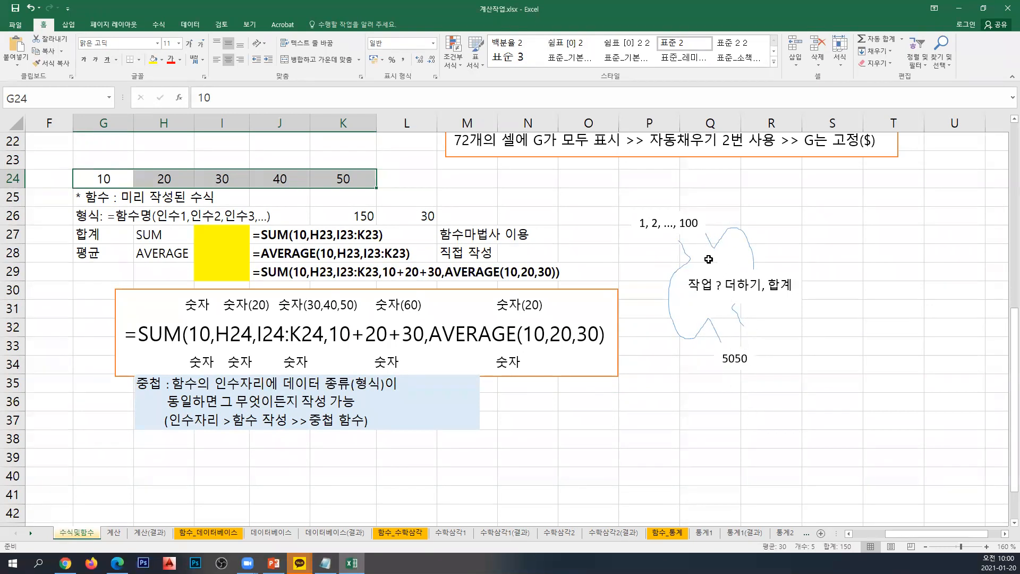
click(698, 223)
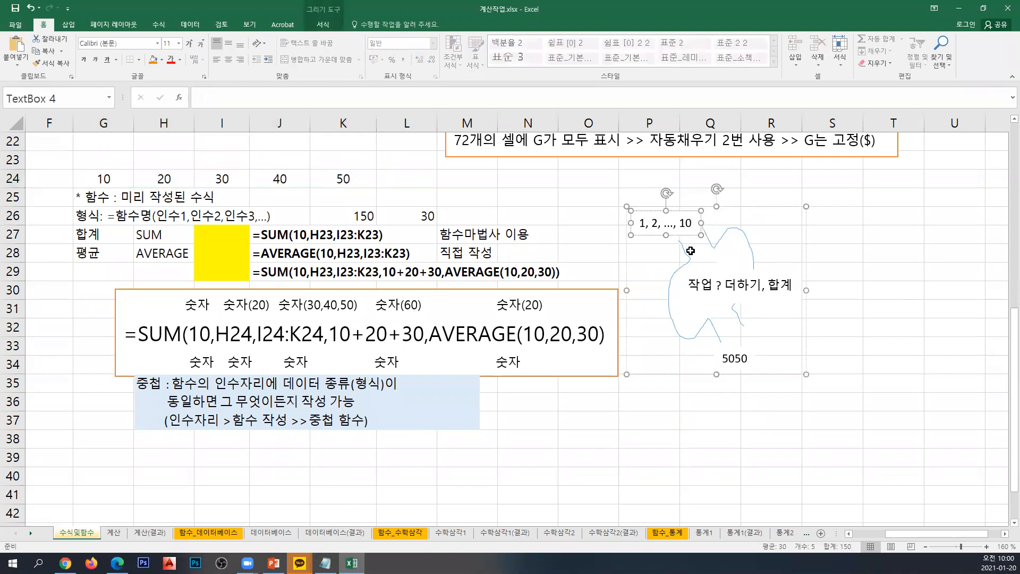
click(725, 359)
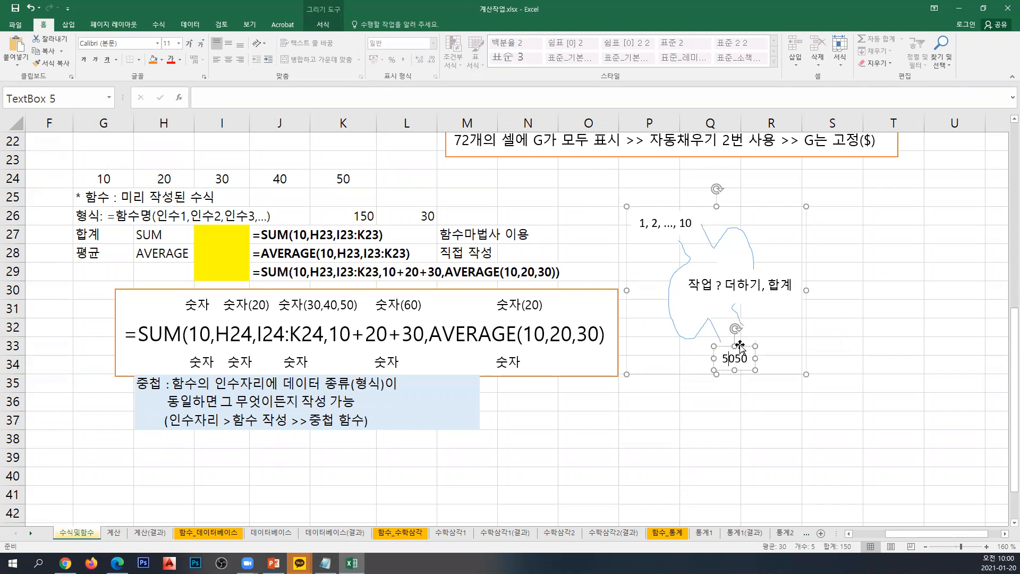
key(Delete)
key(Right)
key(Delete)
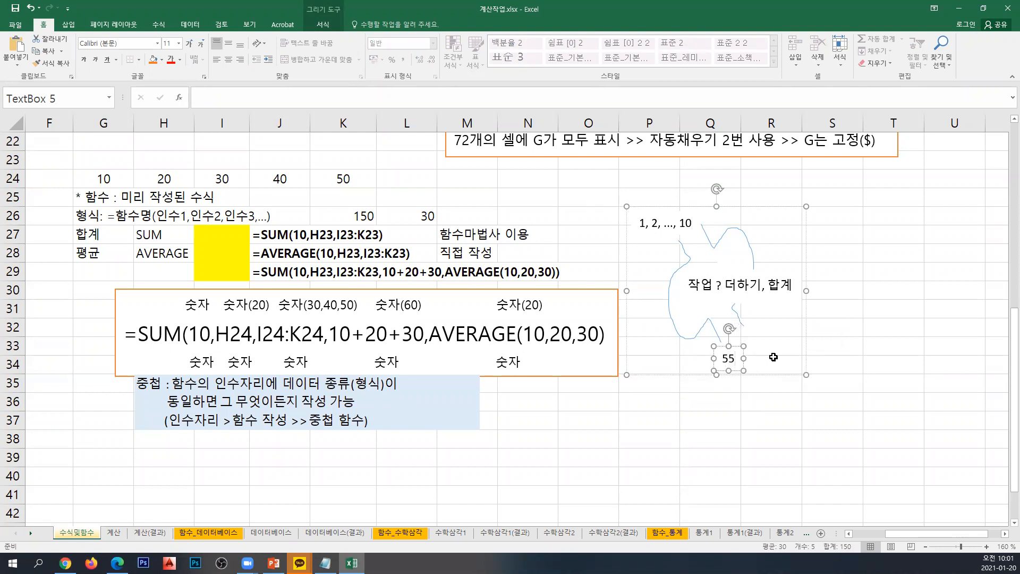
Step: Restore the function diagram's input text to 1, 2, ..., 100 and its result text to 5050
click(692, 221)
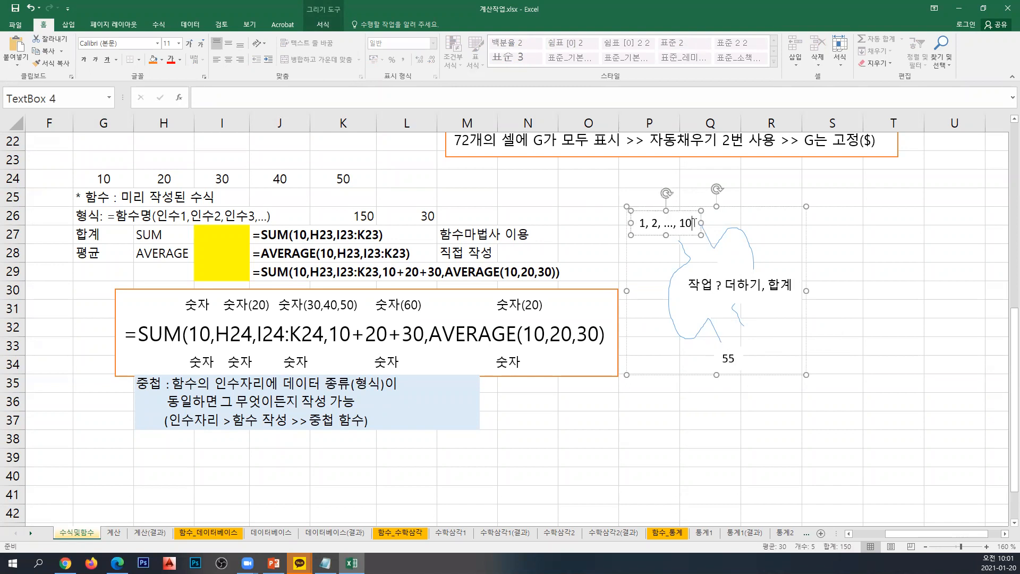
text(0)
click(729, 355)
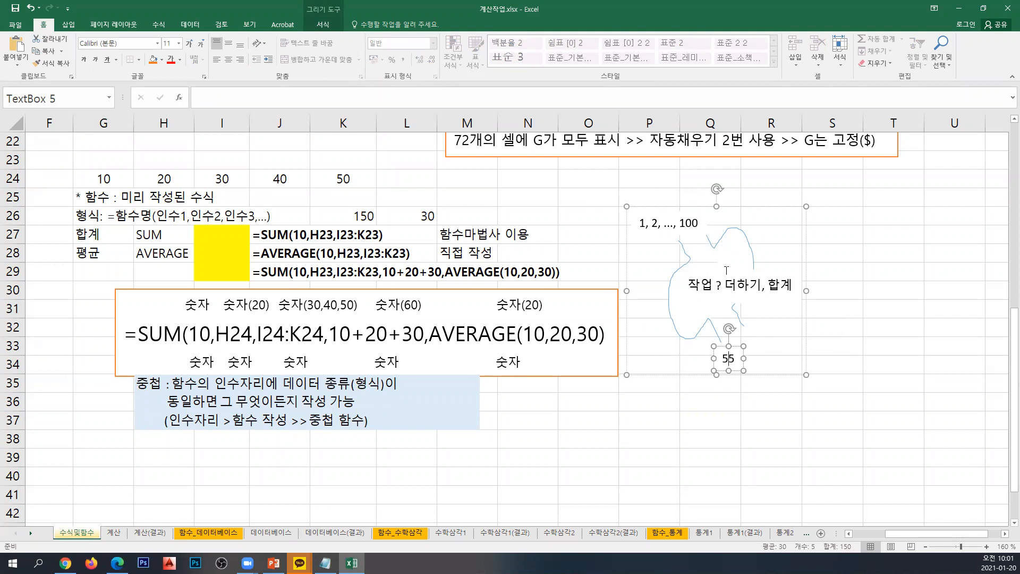
text(050)
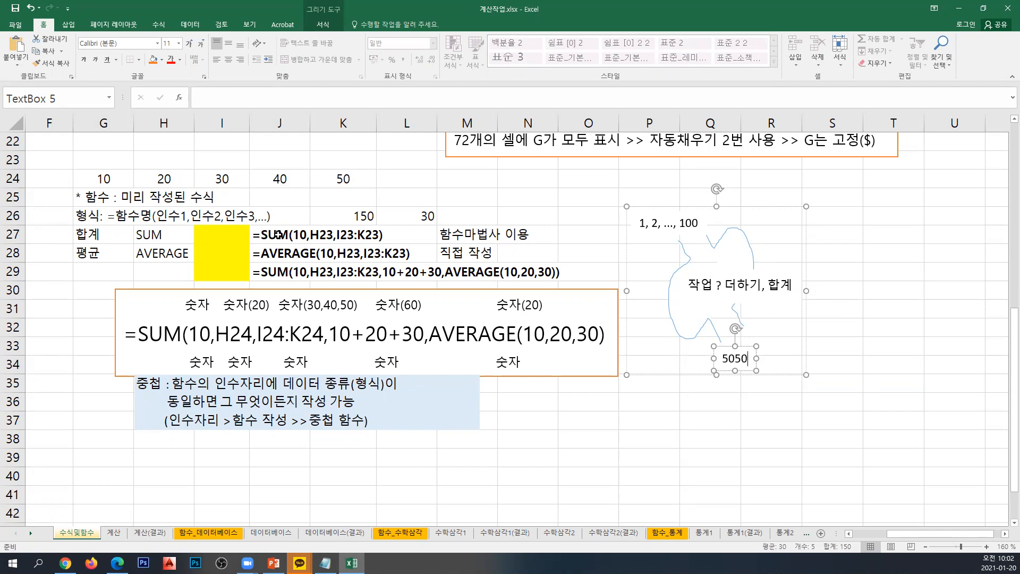
Step: Review the 합계 and 평균 labels and their matching function names in G27:H28
click(116, 235)
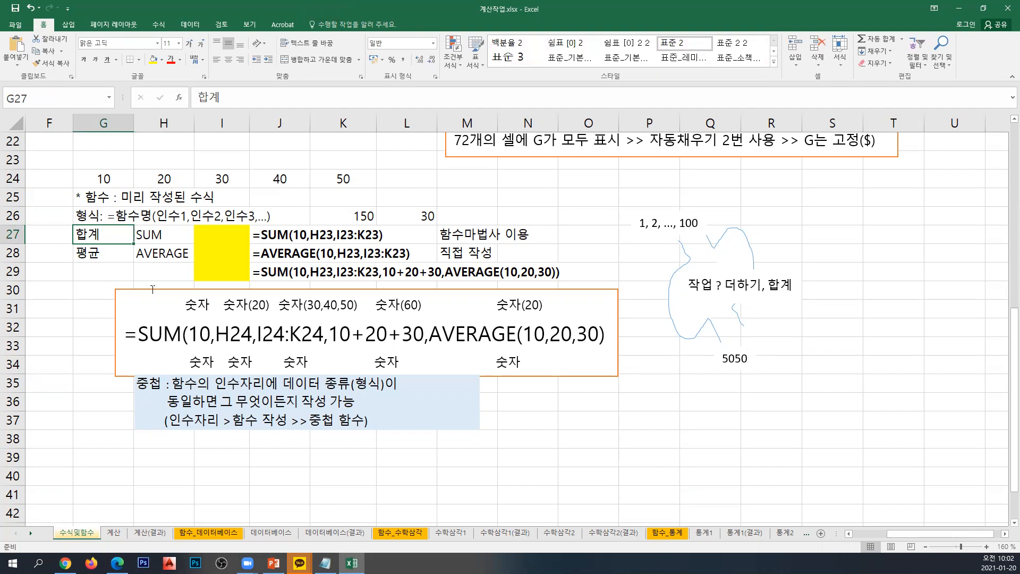
click(175, 235)
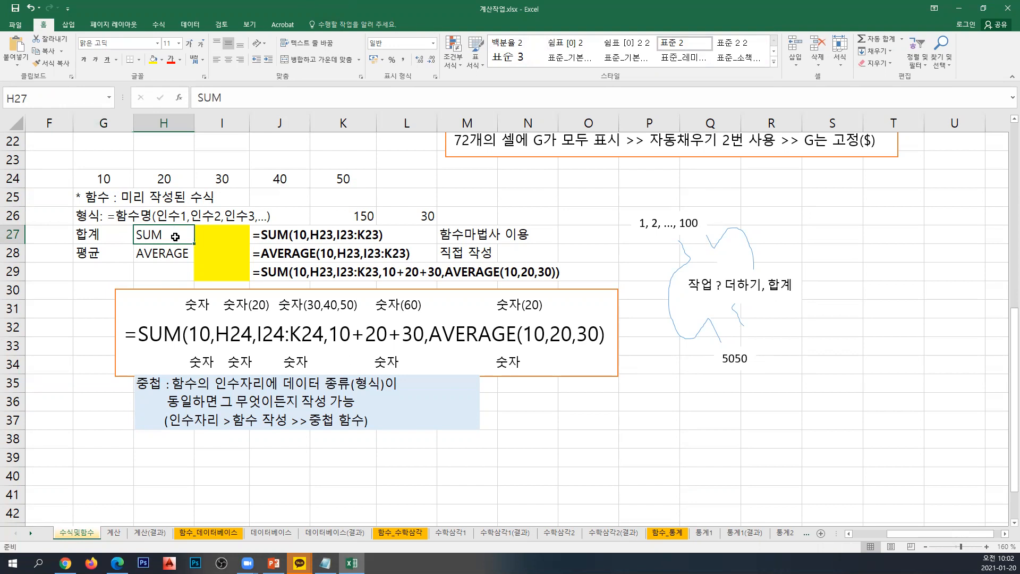
click(120, 254)
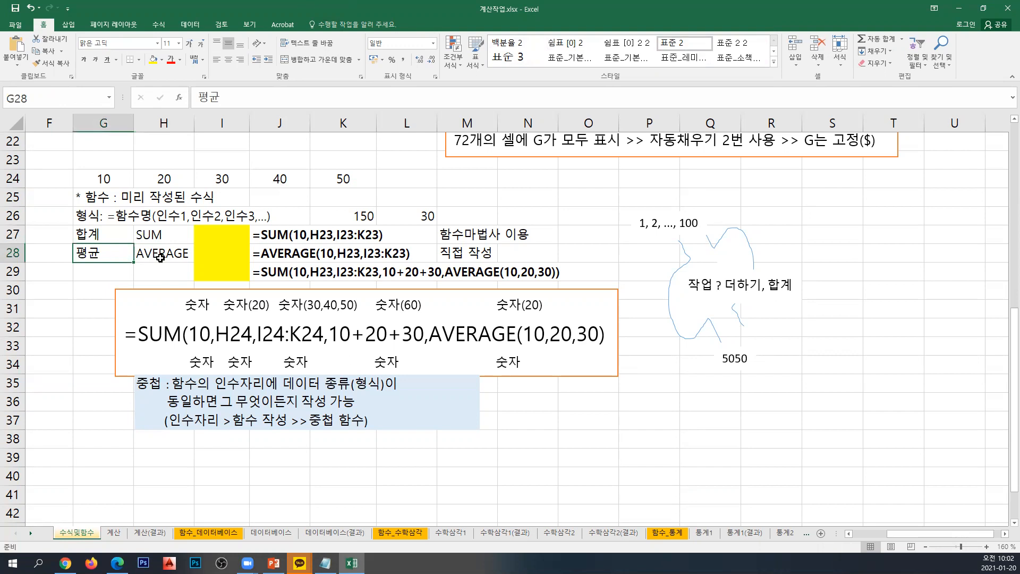
click(160, 258)
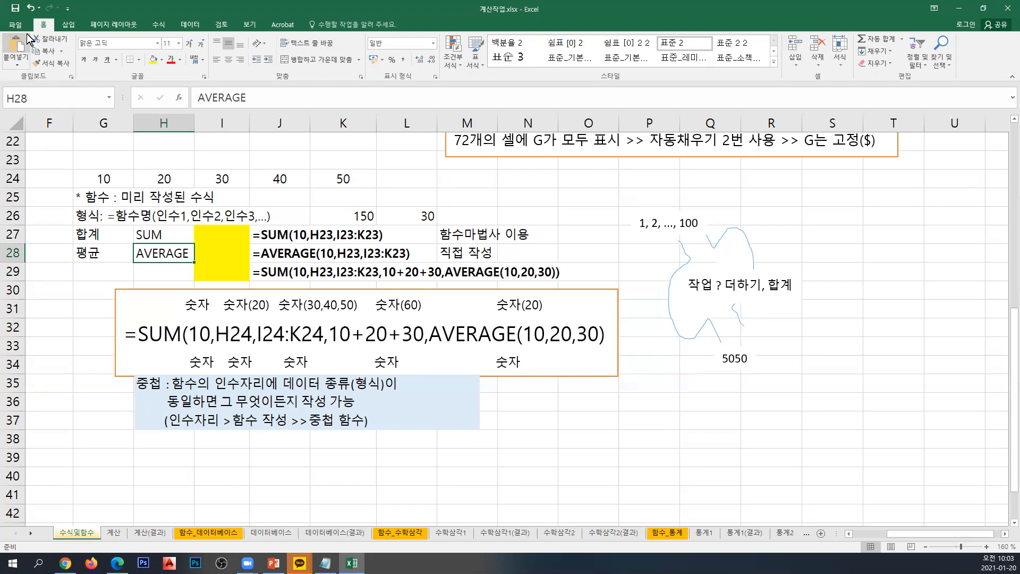
Step: Move the blue 중첩 note slightly down so it clears the SUM formula box
click(304, 409)
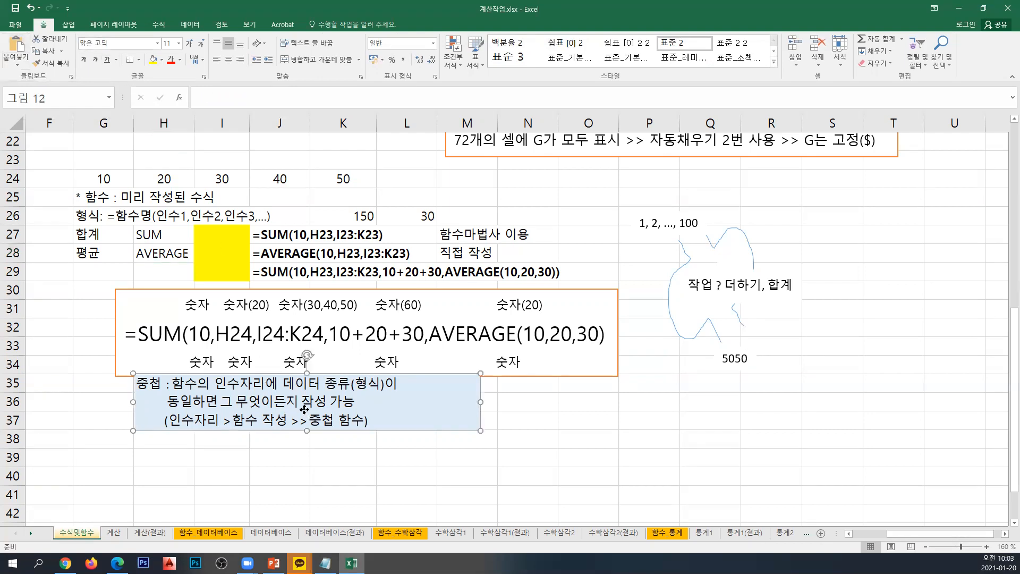
drag(304, 409, 304, 419)
click(125, 240)
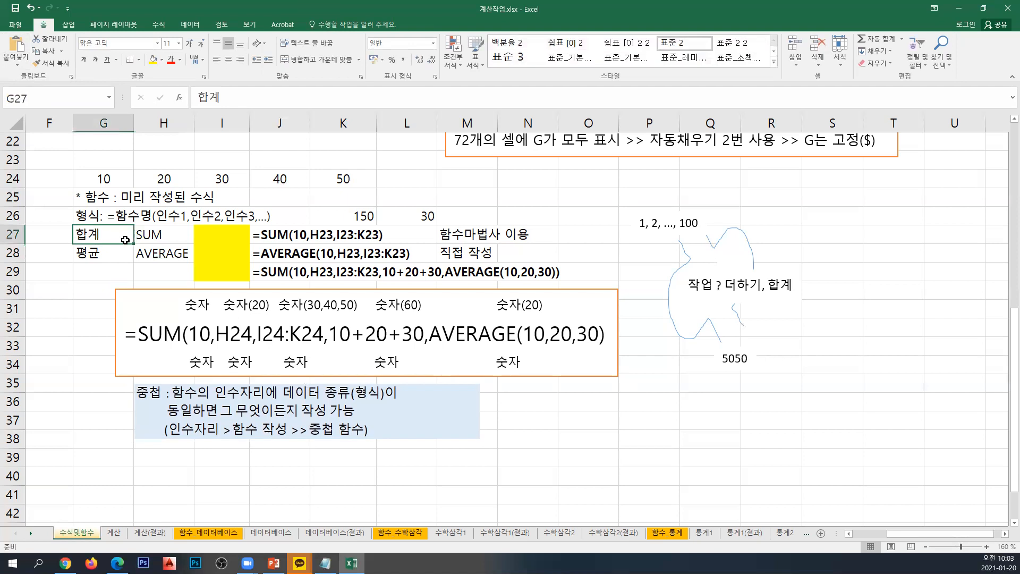
Step: Open the function wizard for cell I27 and place its dialog below the 함수마법사 이용 label
click(177, 236)
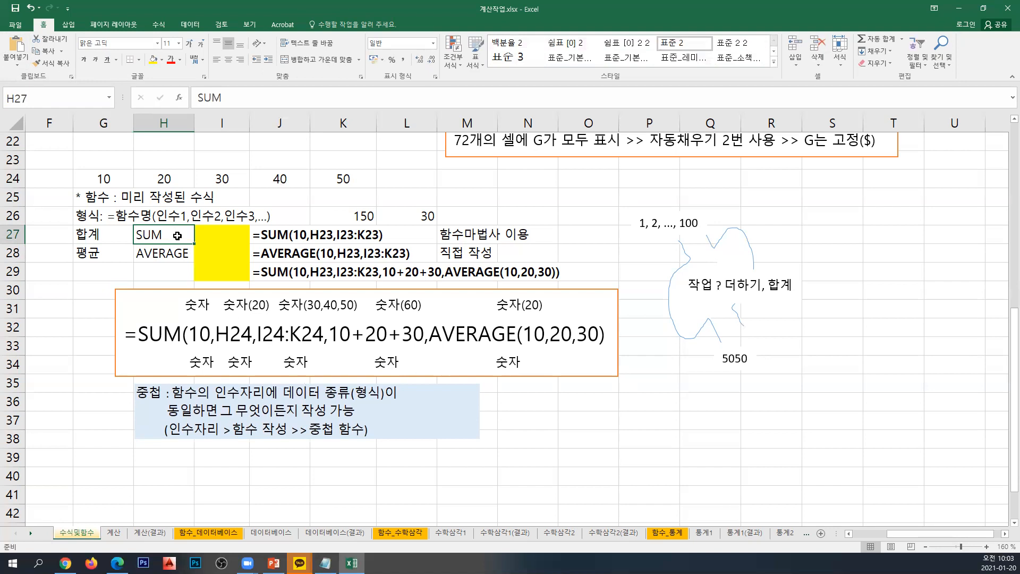
click(243, 238)
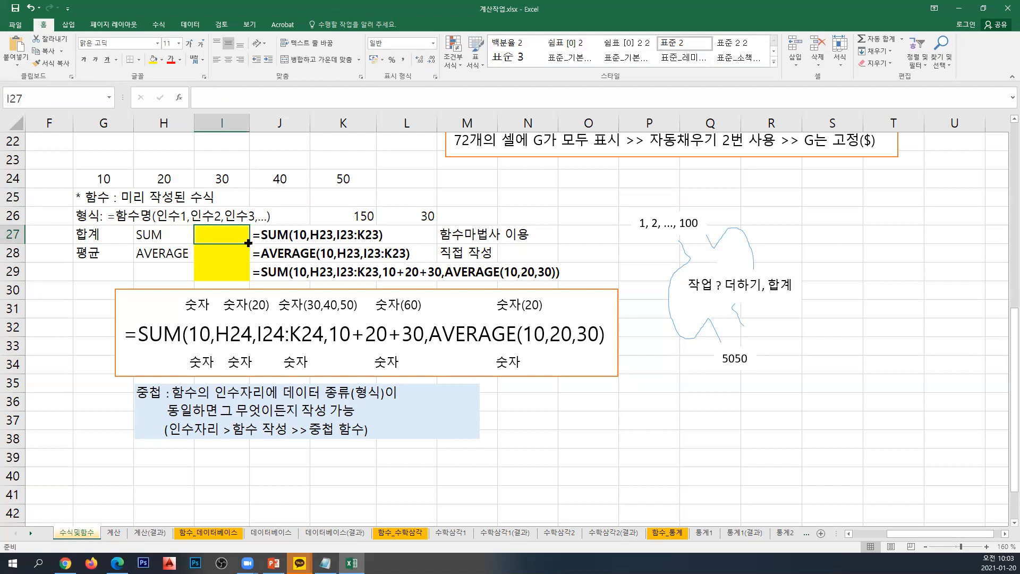
click(162, 23)
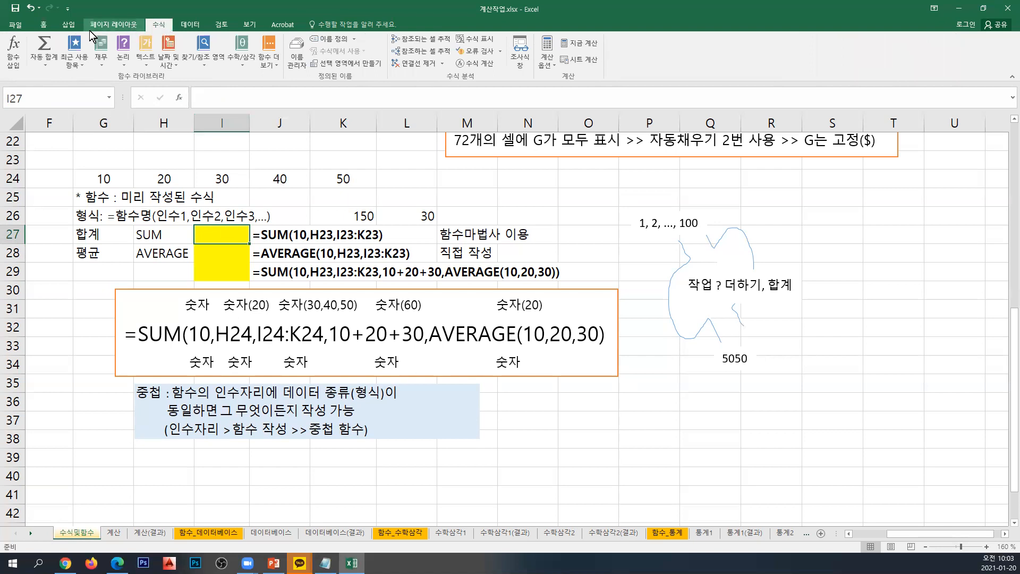
click(14, 58)
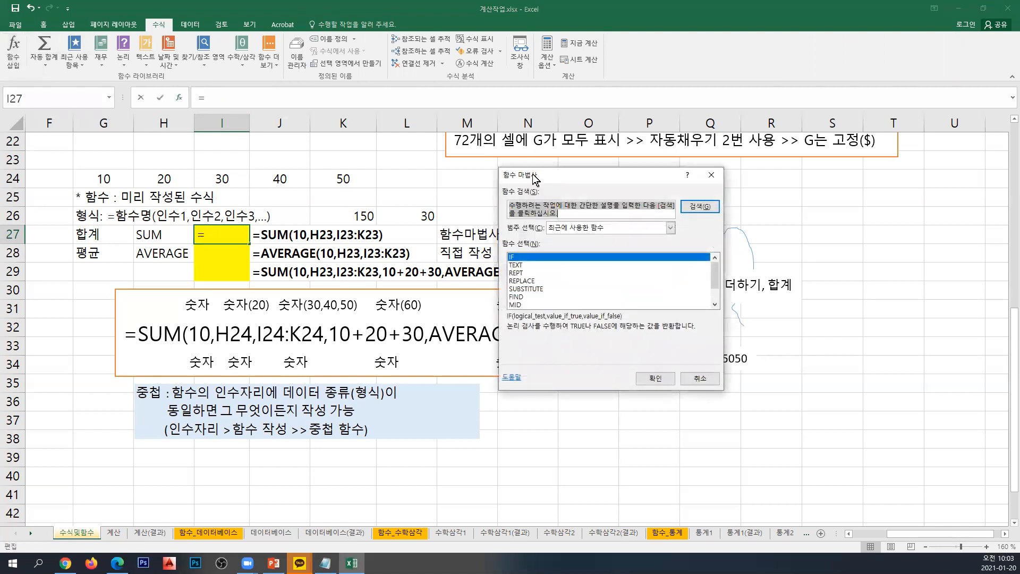
drag(533, 178, 468, 255)
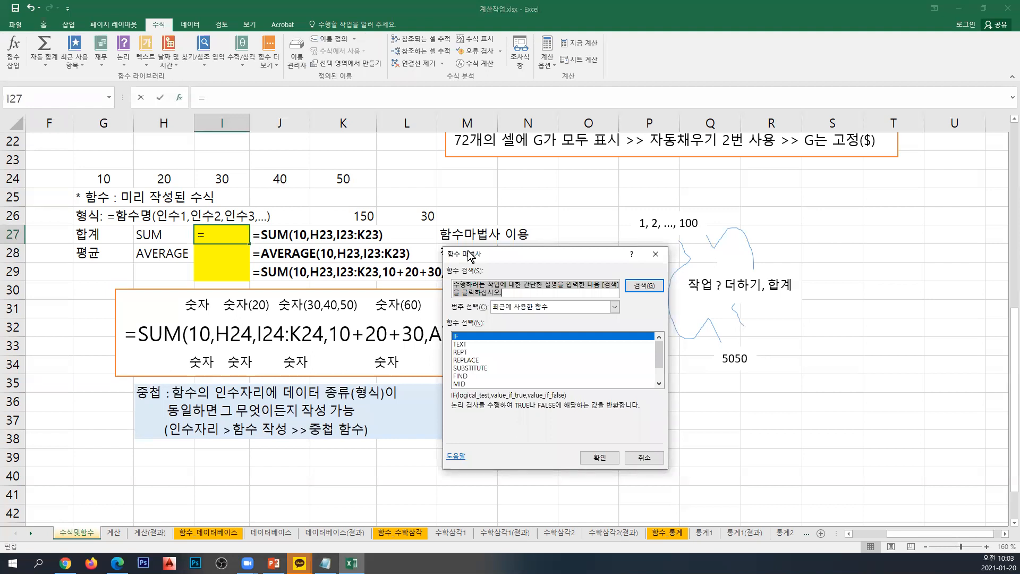
Step: Choose the SUM function from the 모두 category in the function wizard for cell I27
click(502, 308)
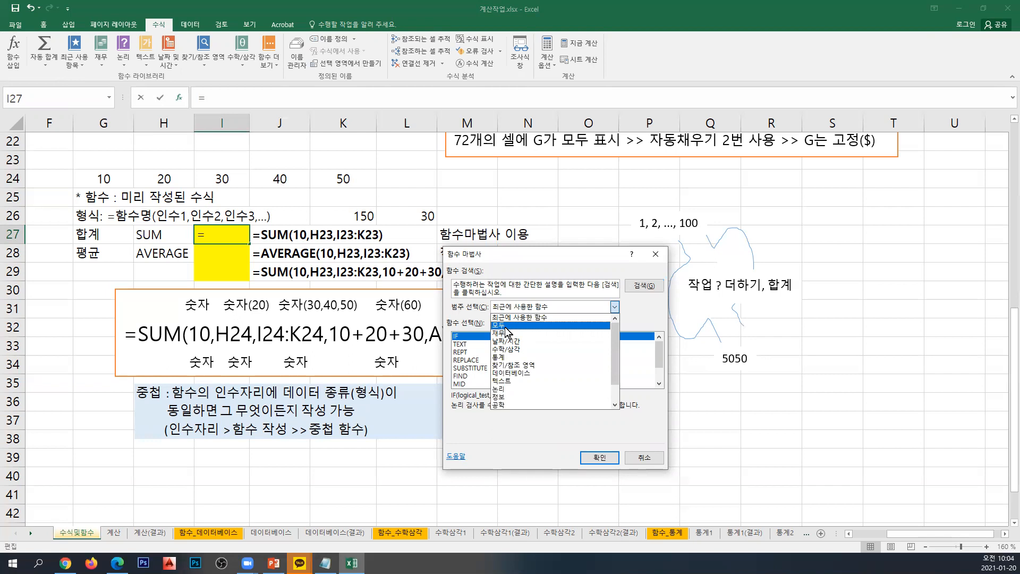
click(504, 326)
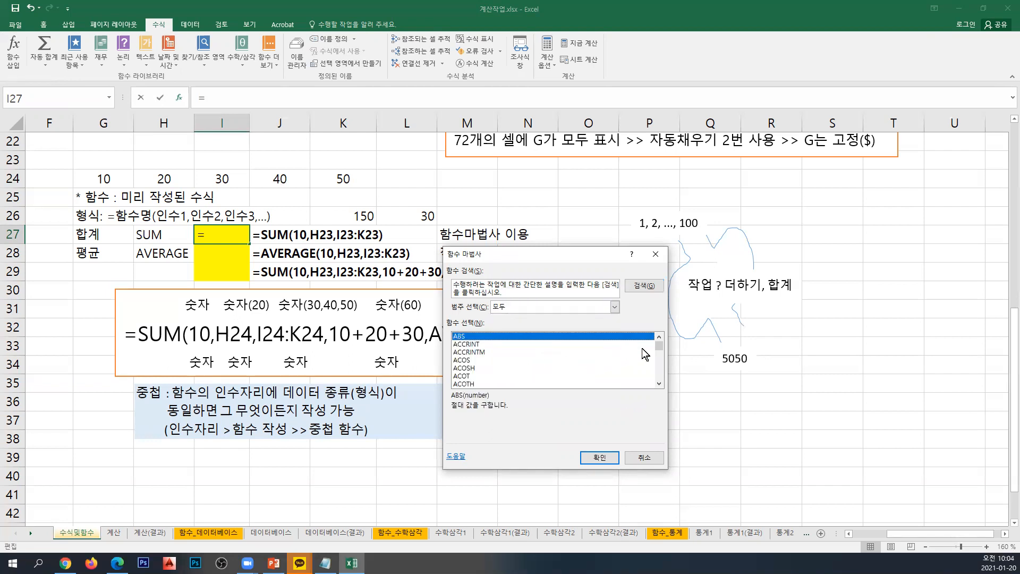
mouse_move(659, 344)
mouse_down()
mouse_move(660, 375)
mouse_move(662, 324)
mouse_move(662, 396)
mouse_move(661, 329)
mouse_up()
drag(661, 346, 661, 369)
scroll(508, 358, down, 7)
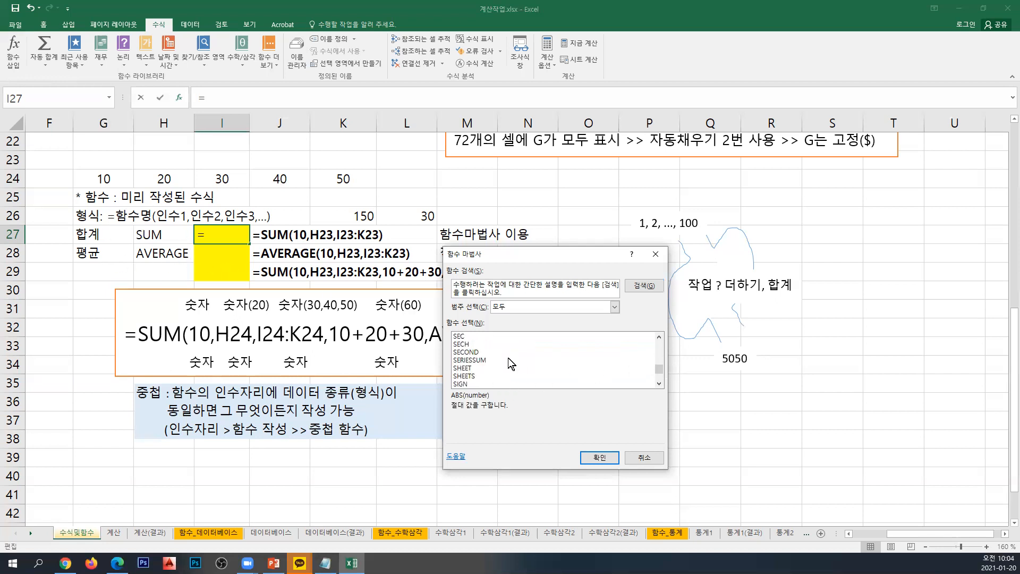
scroll(508, 358, down, 4)
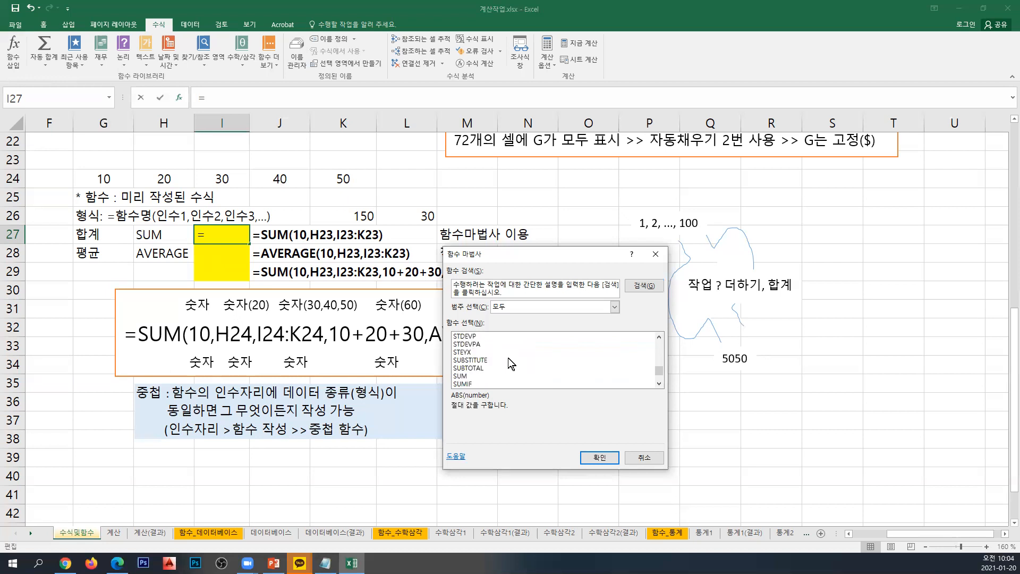
click(482, 354)
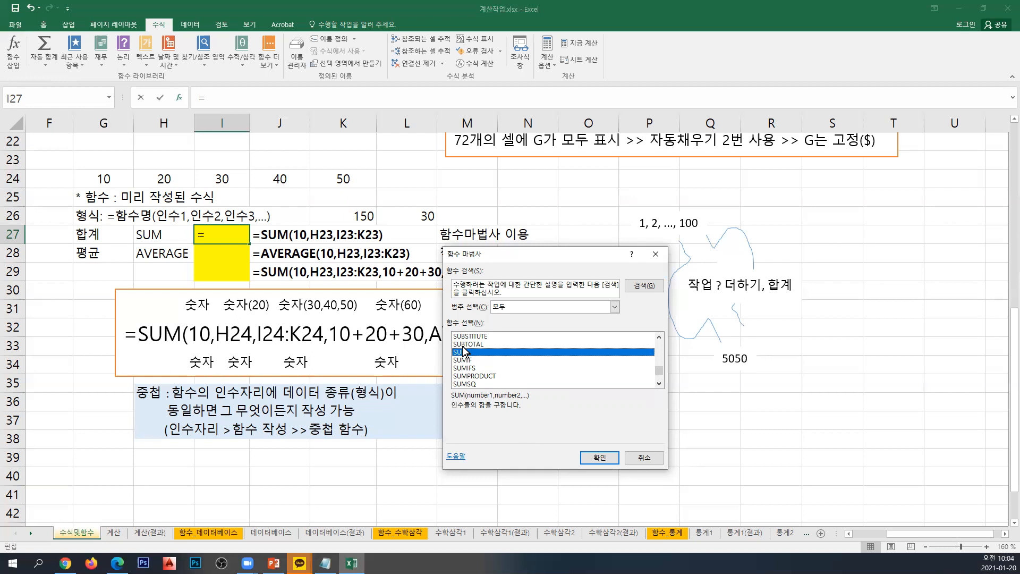
click(597, 459)
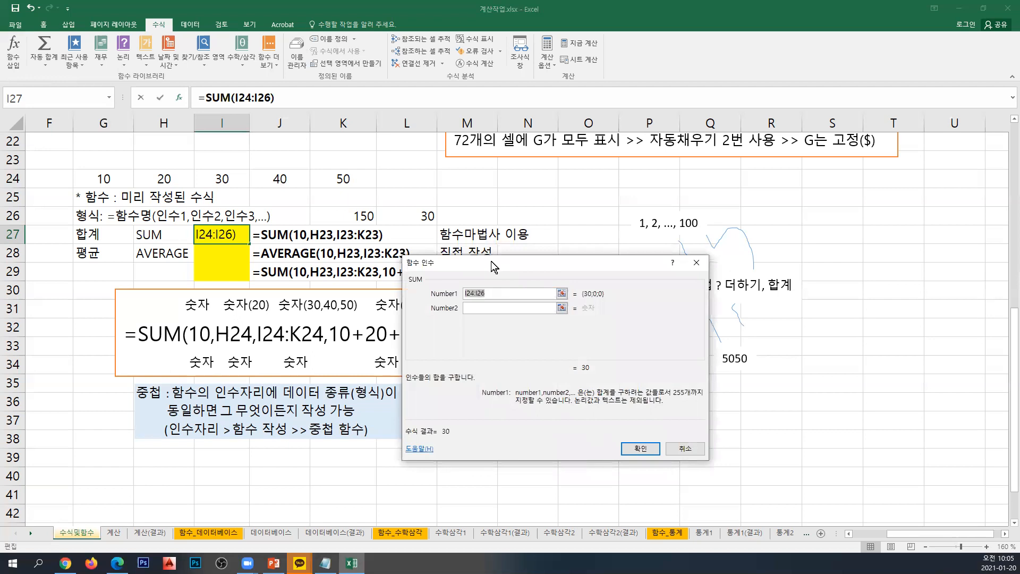
Step: Fill in the SUM arguments as 10, H24 and I24:K24 and insert the function in cell I27
drag(491, 260, 524, 249)
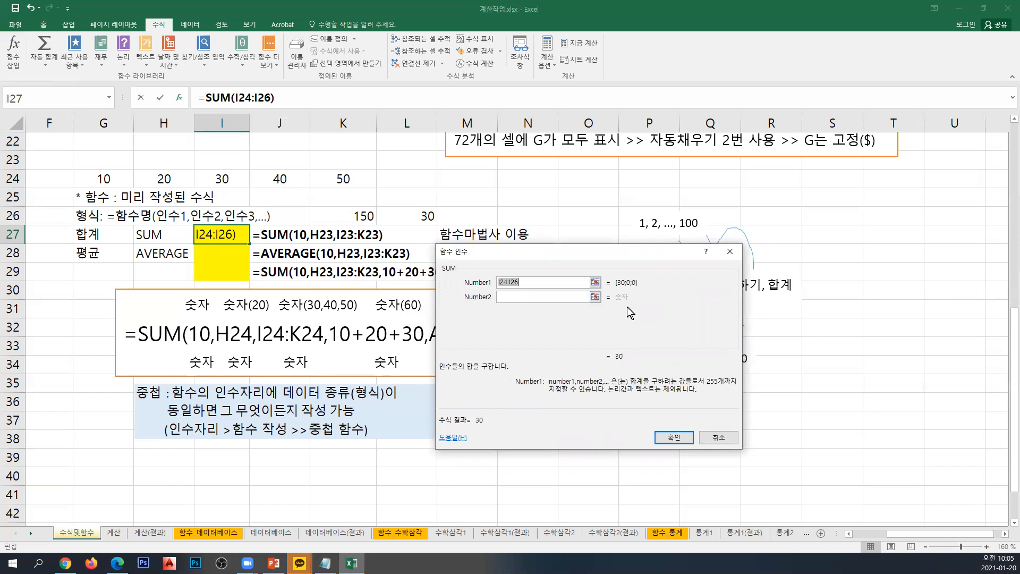
key(BackSpace)
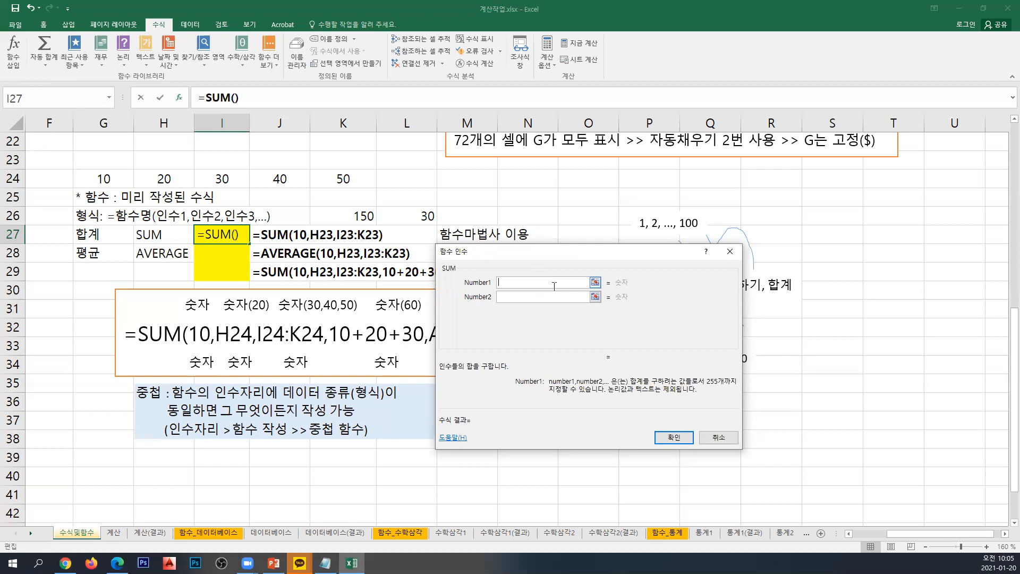
text(10)
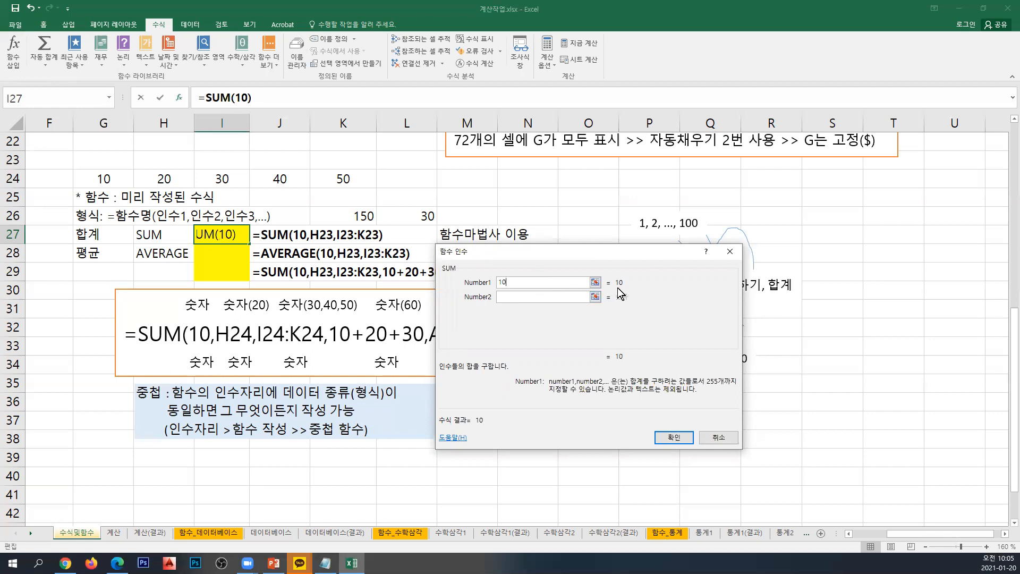
click(553, 298)
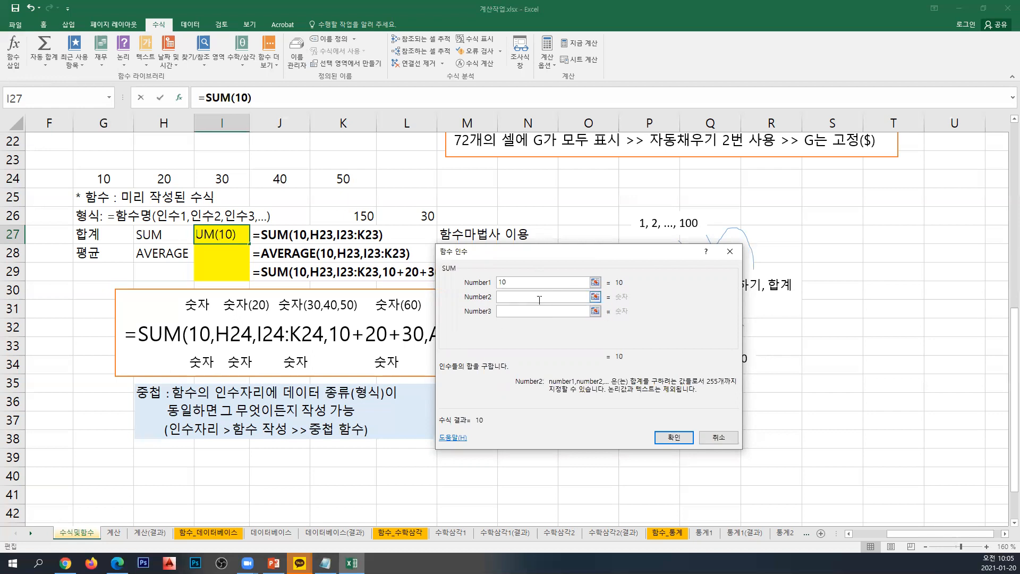
click(175, 174)
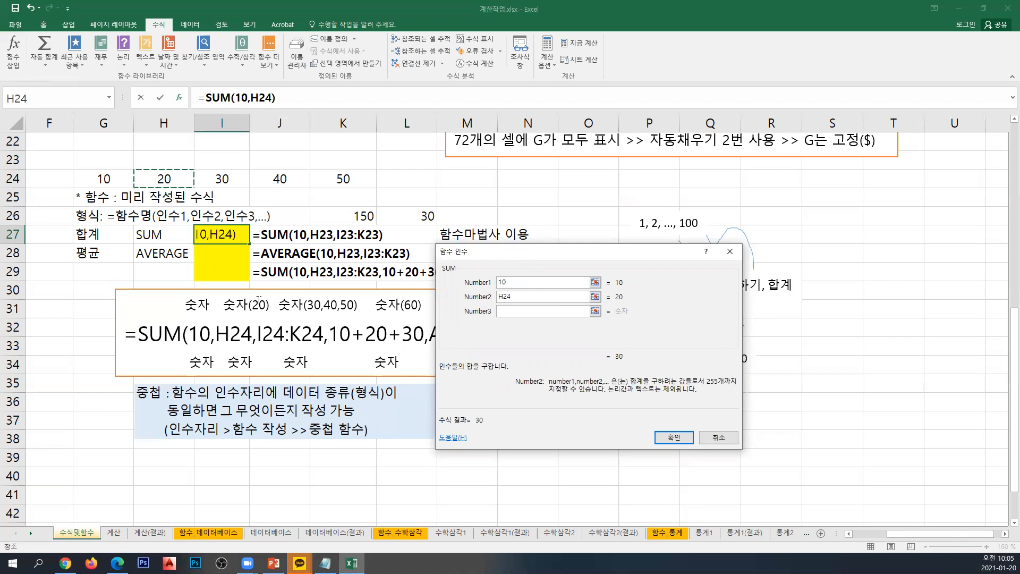
click(512, 312)
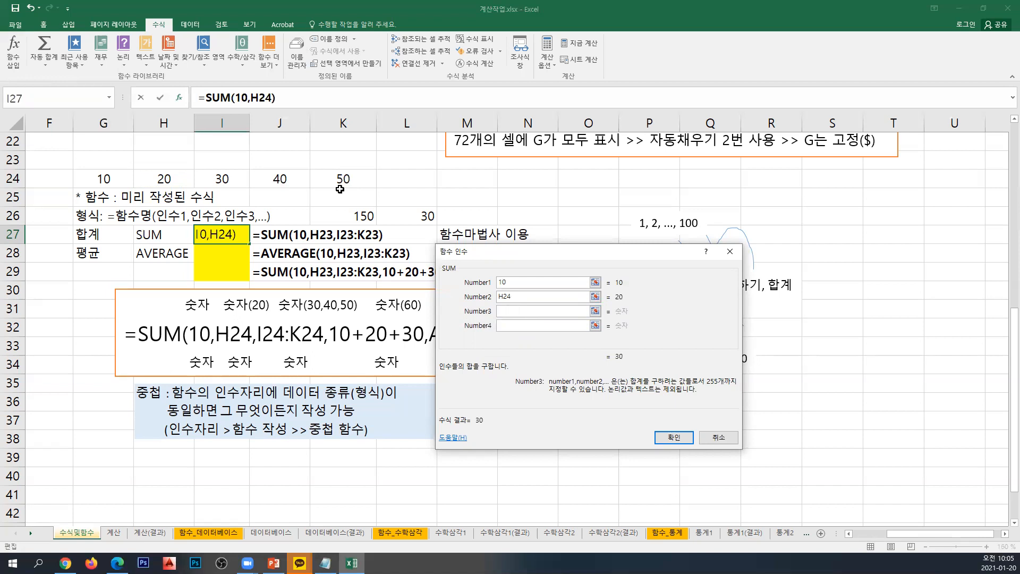
drag(206, 177, 368, 186)
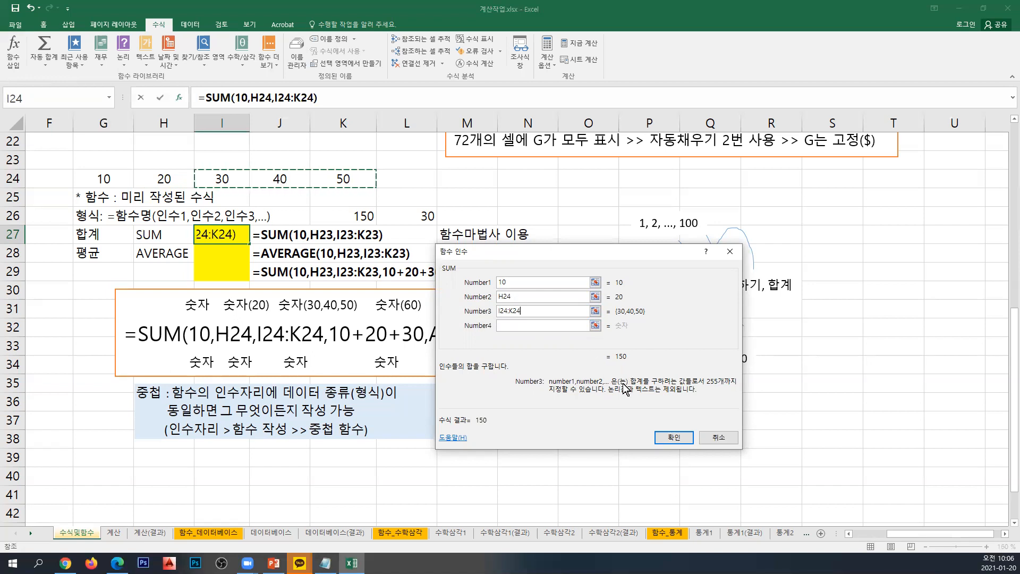
click(660, 441)
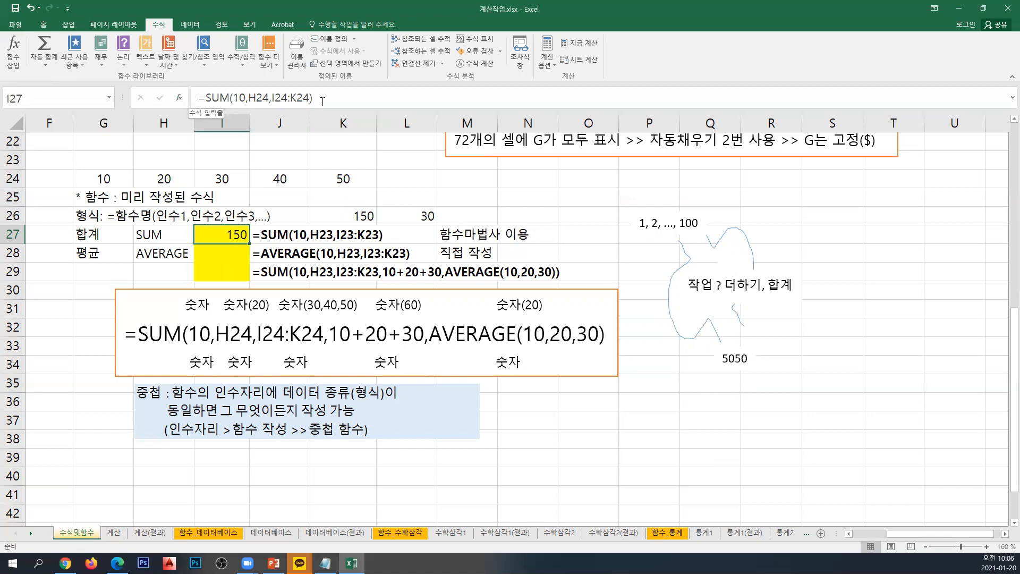
Step: Begin a formula in cell I28 with an equals sign
click(235, 260)
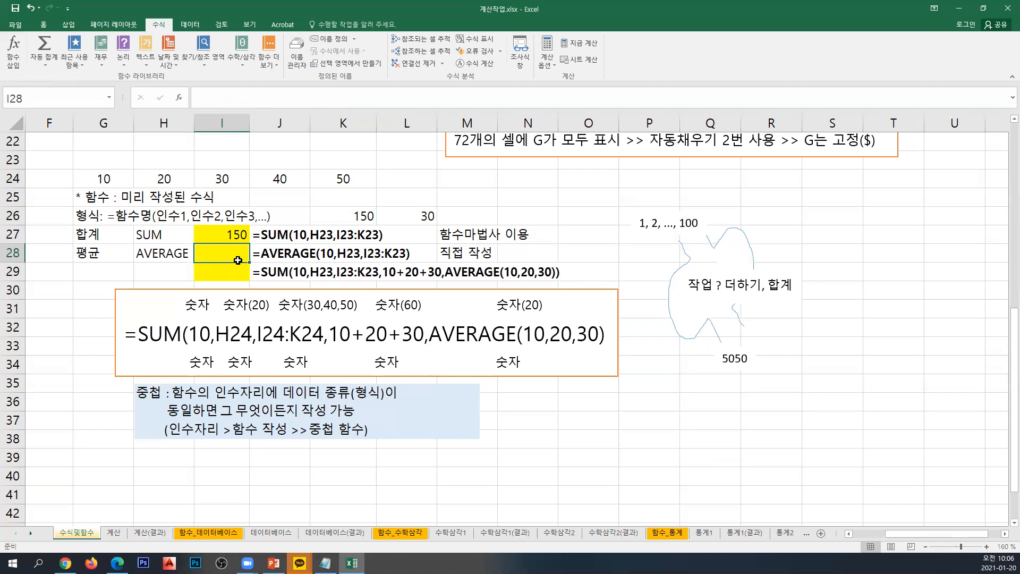
text(=)
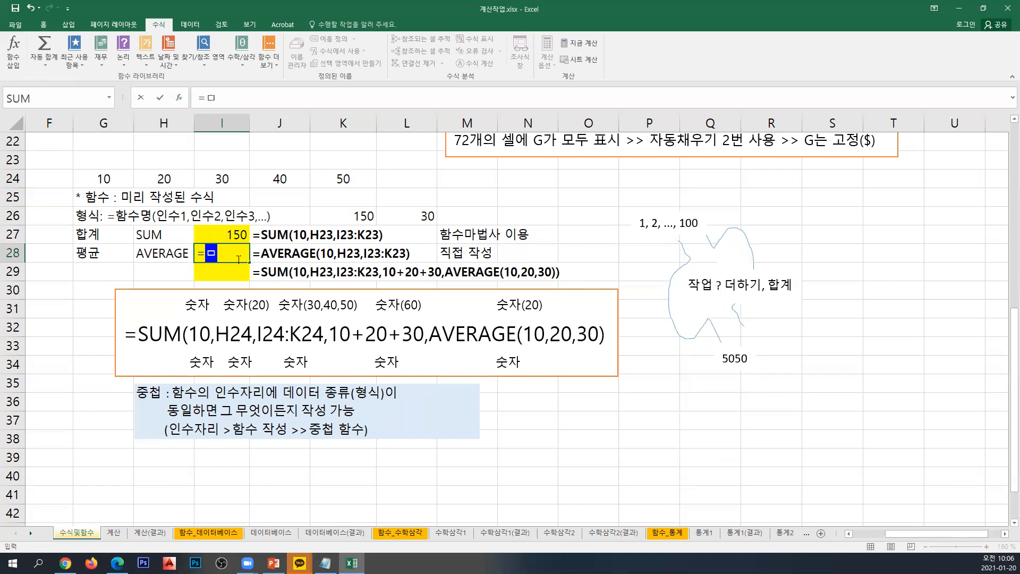
text(average)
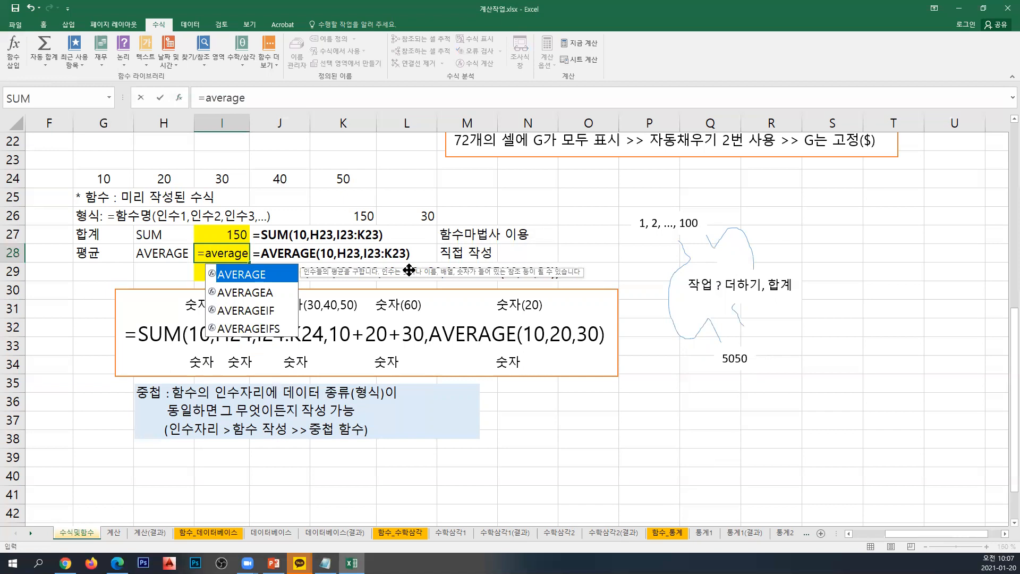
key(BackSpace)
key(BackSpace)
key(BackSpace)
key(BackSpace)
key(BackSpace)
key(BackSpace)
key(BackSpace)
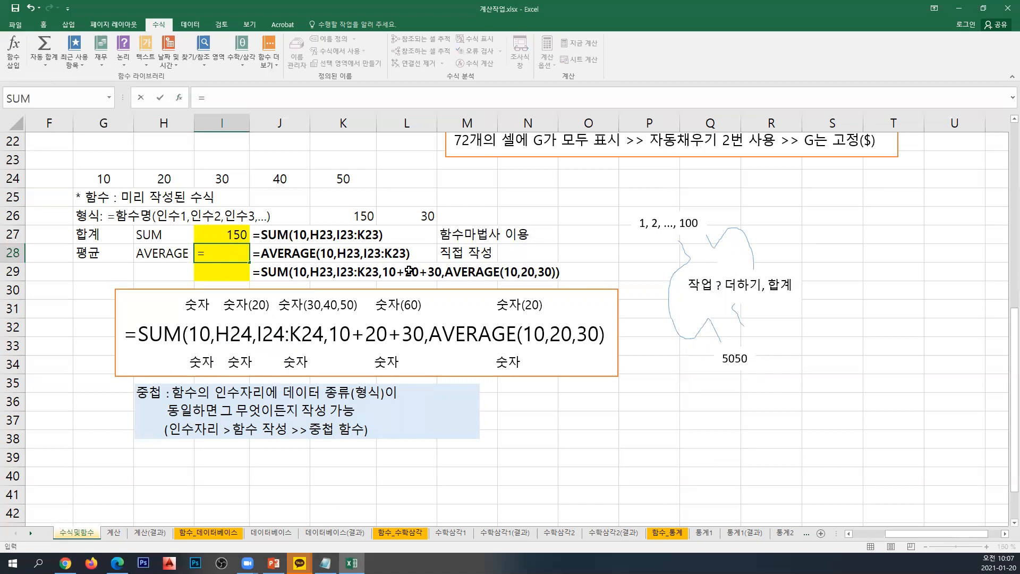
Step: Try completing aver to AVERAGE from the function suggestions in cell I28, and clear the name back to the equals sign
text(aver)
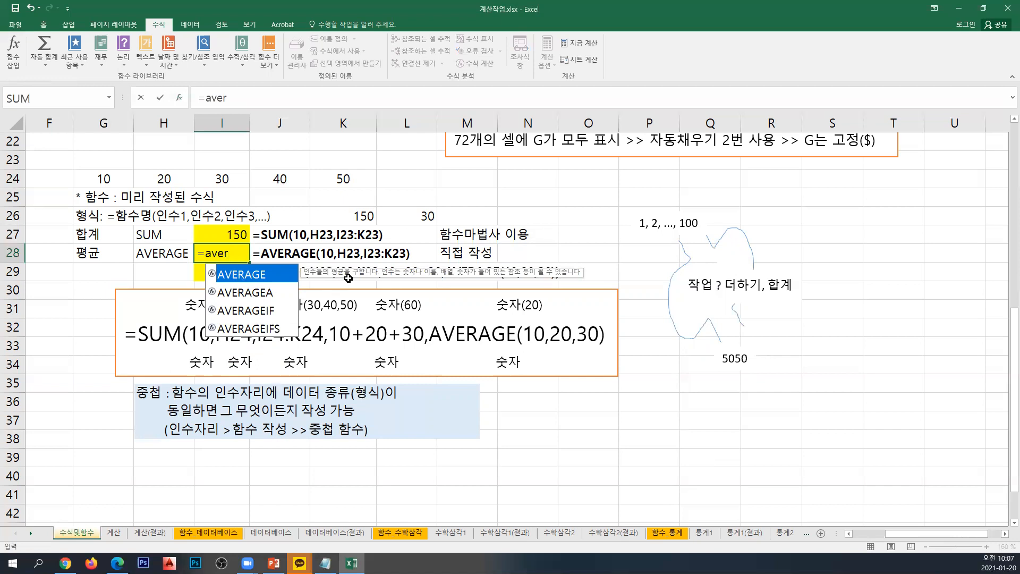
key(Down)
key(Down)
key(Down)
key(Up)
key(Up)
key(Up)
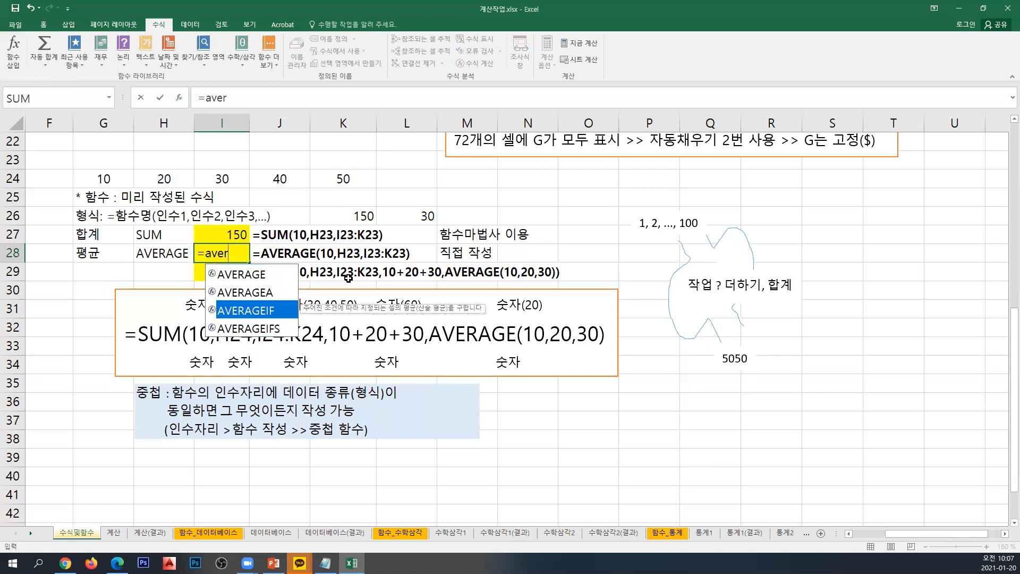
key(Down)
key(Down)
key(Down)
key(Up)
key(Up)
key(Up)
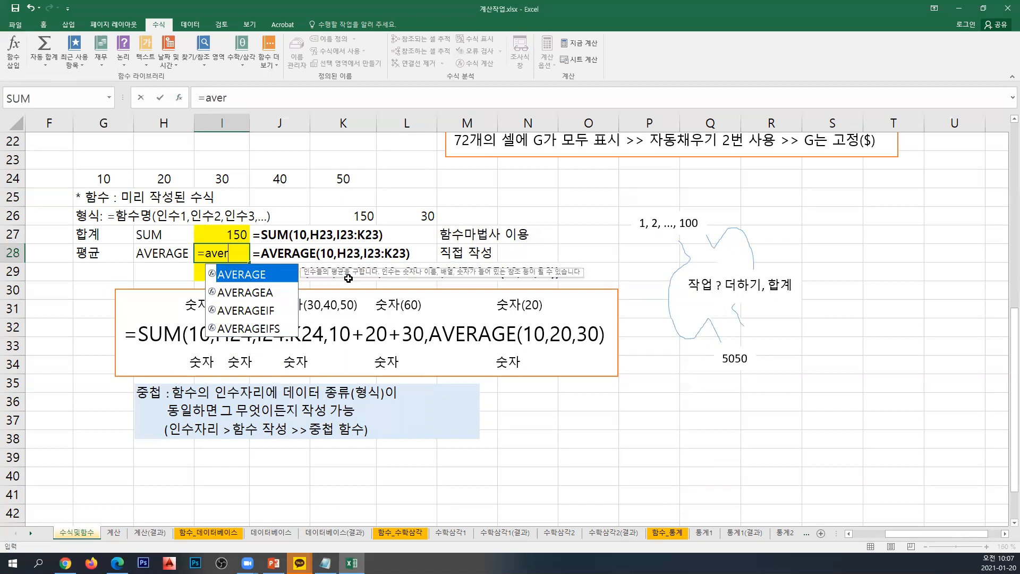
key(Tab)
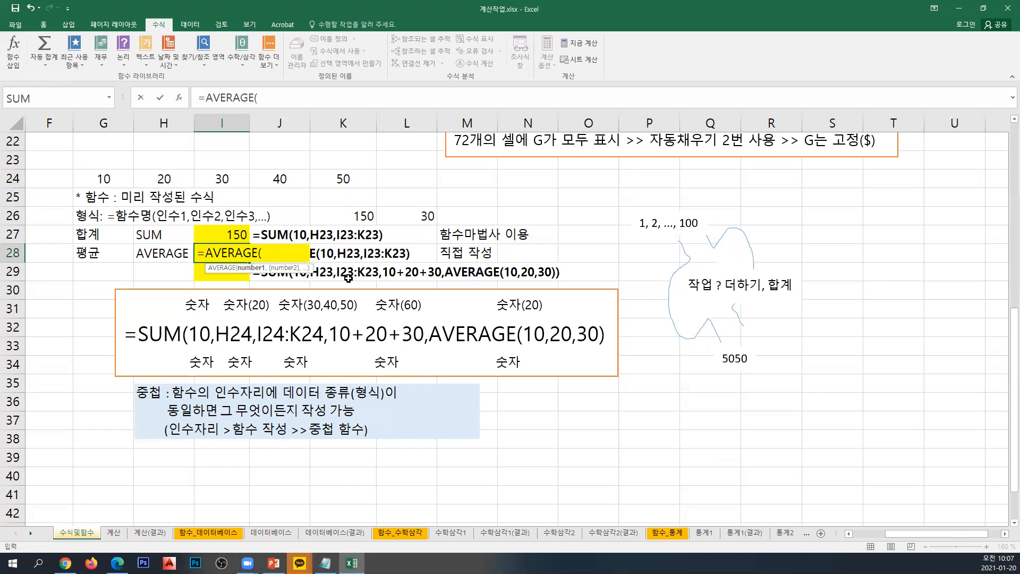
key(BackSpace)
key(BackSpace)
key(BackSpace)
key(BackSpace)
key(BackSpace)
key(BackSpace)
key(BackSpace)
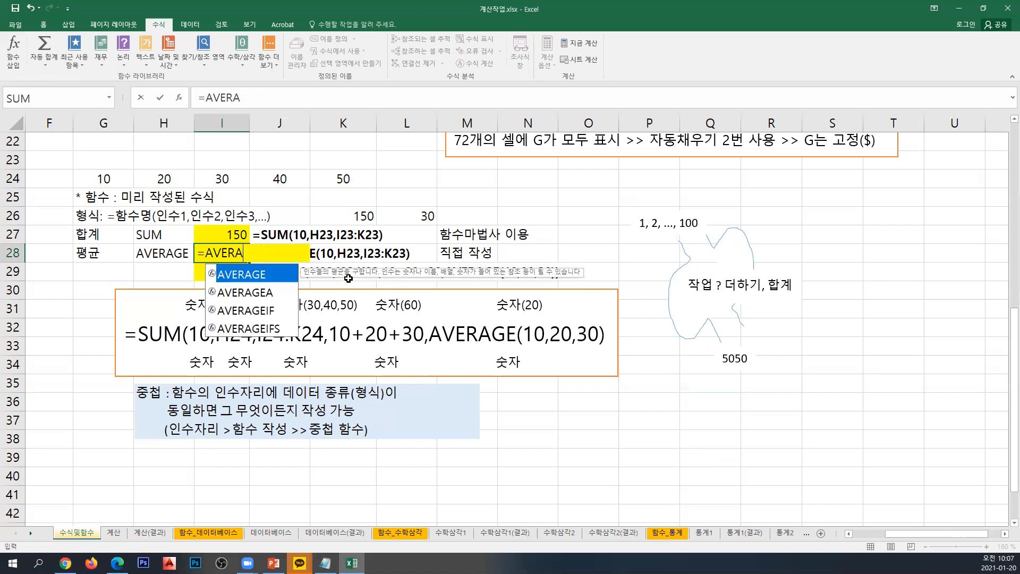
key(BackSpace)
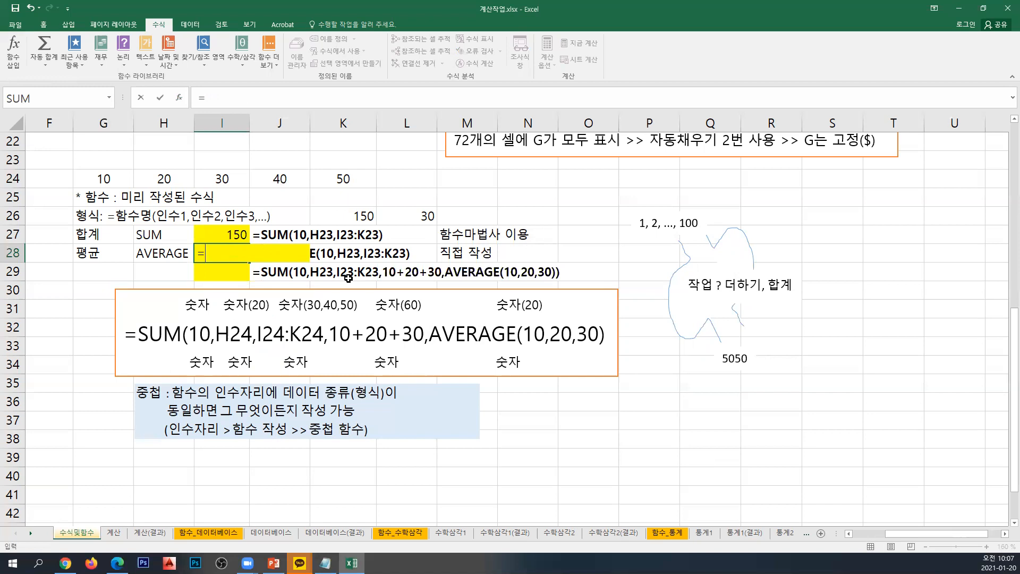
Step: Complete the formula in cell I28 as =average(10,H24,I24:K24), picking the cell references from row 24
text(av)
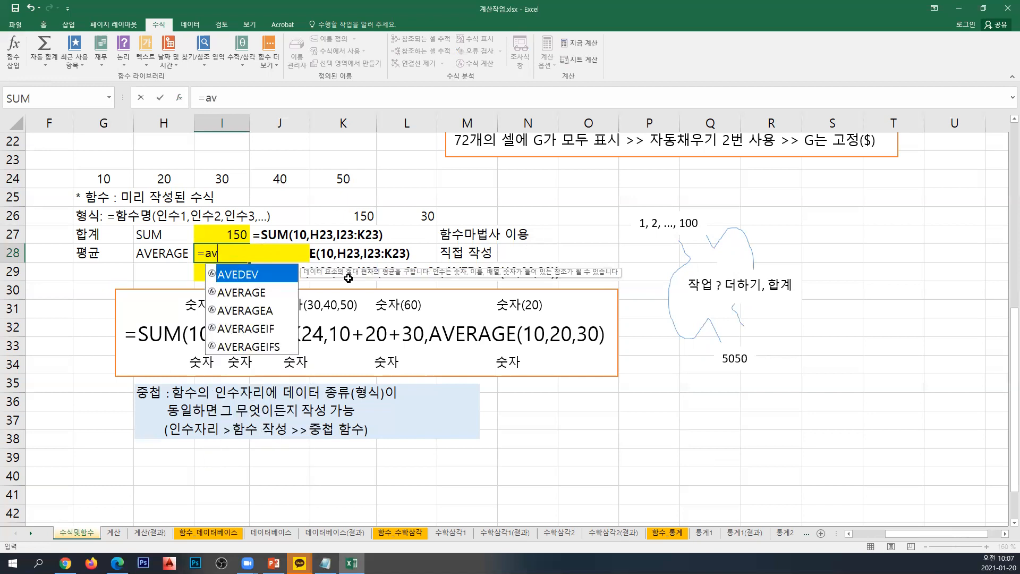
text(erage)
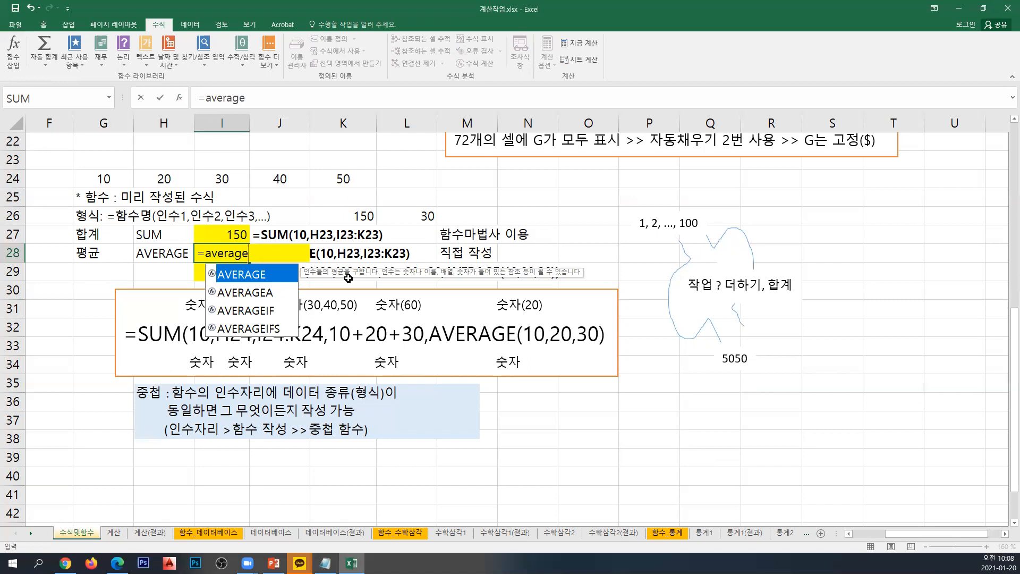
text(()
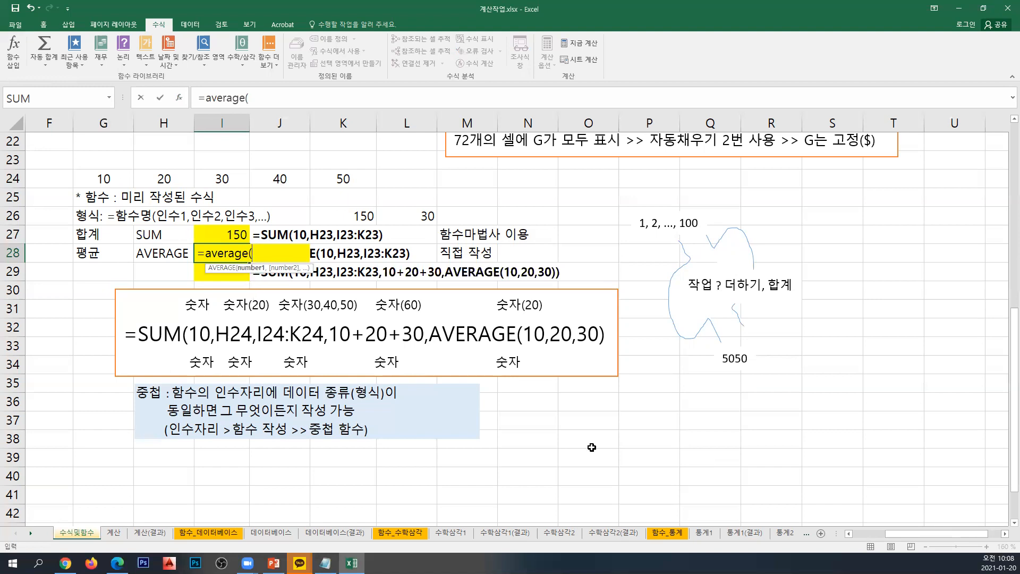
text(10)
text(,)
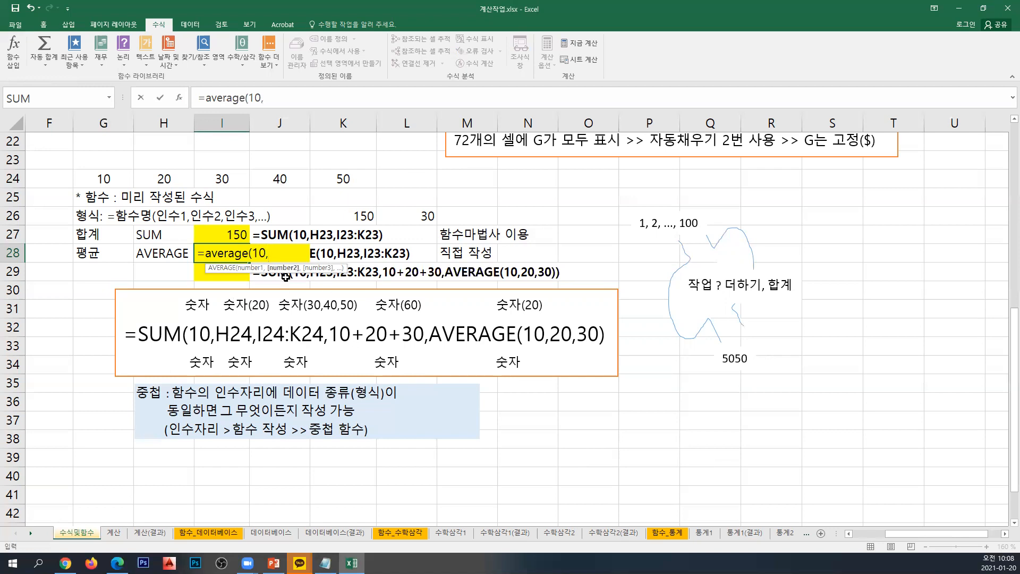
click(183, 178)
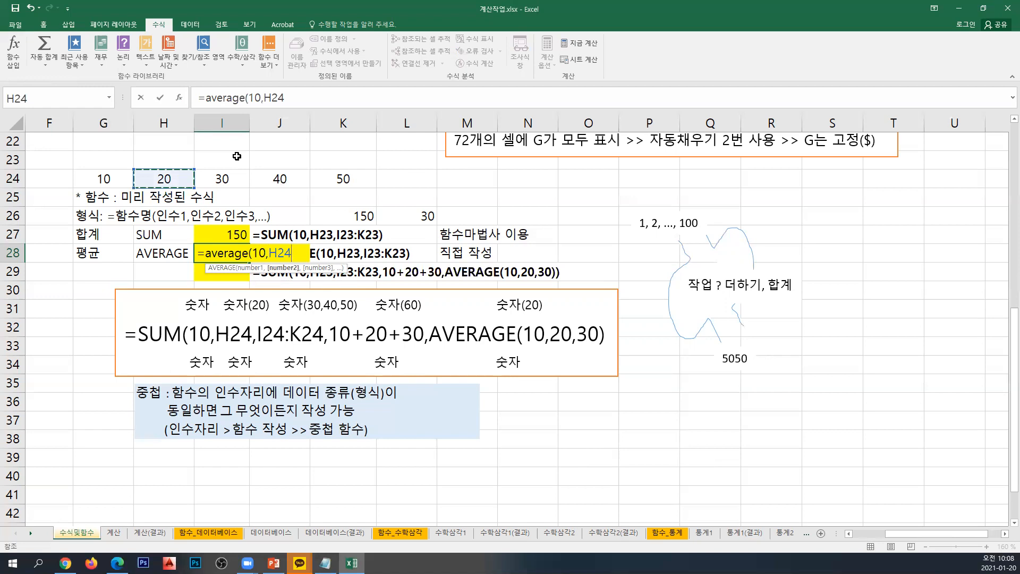
text(,)
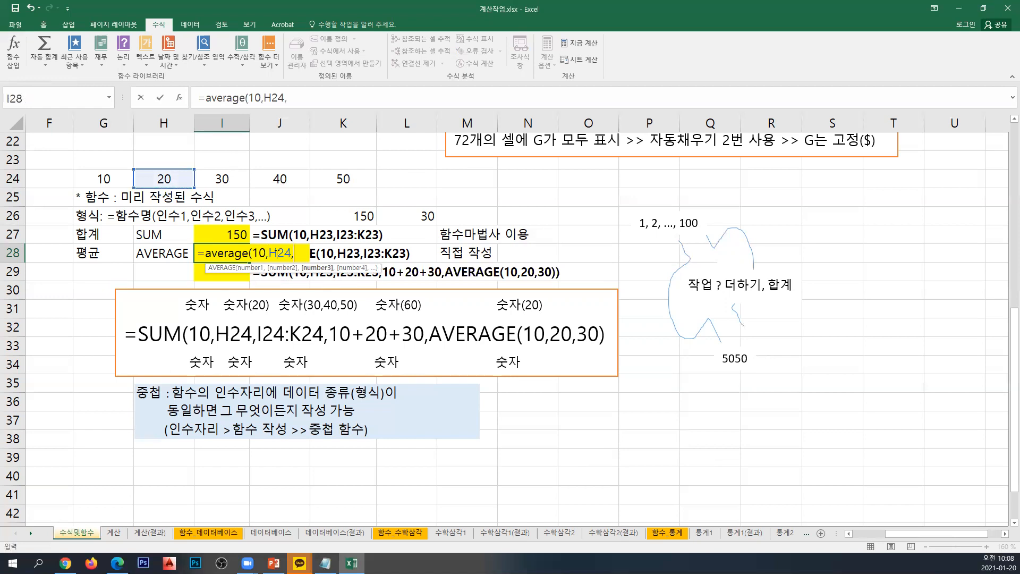
drag(225, 178, 345, 178)
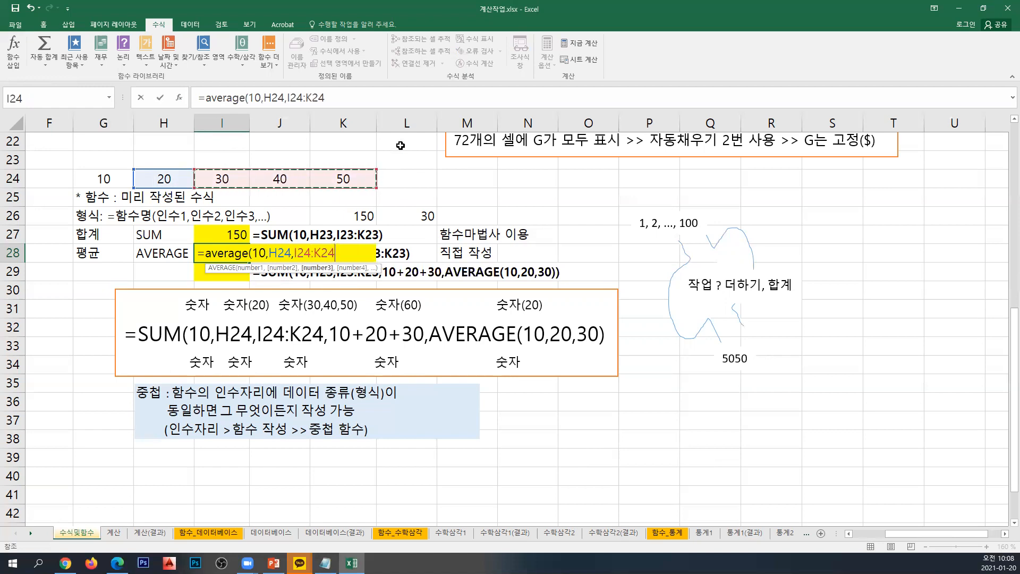
text())
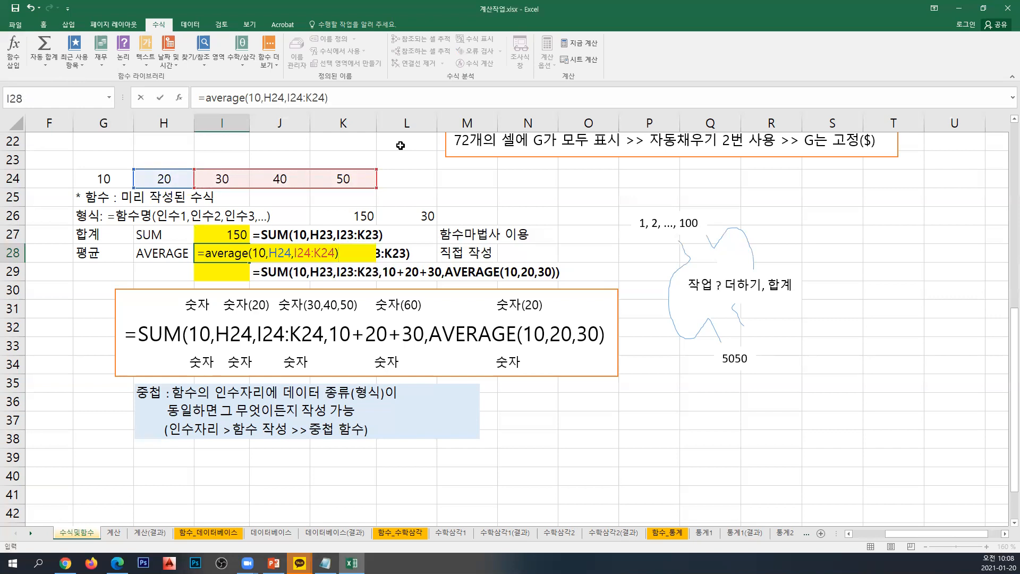
key(Return)
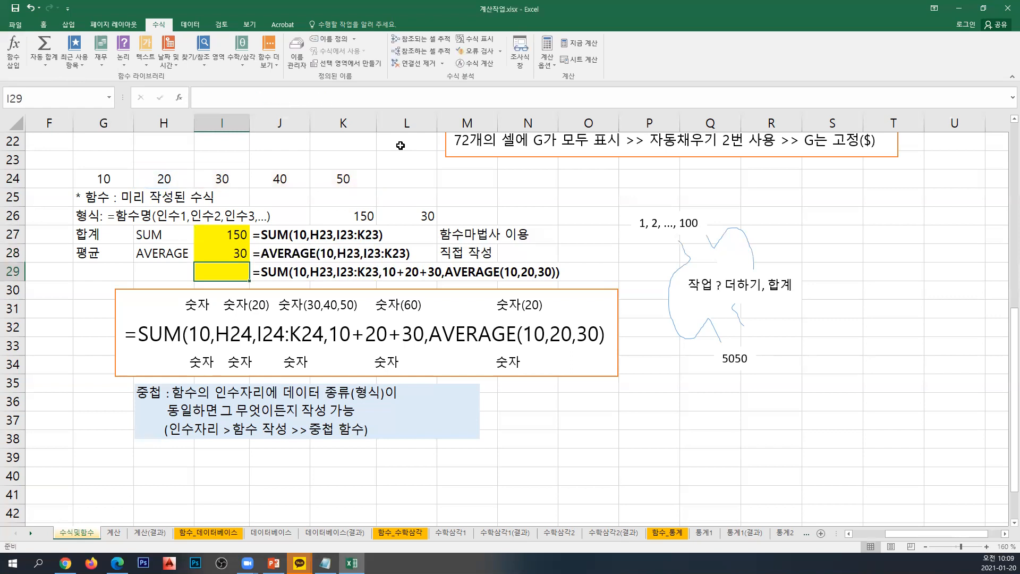
Step: Check the formulas in cells I27 and I28, and save the workbook
click(231, 254)
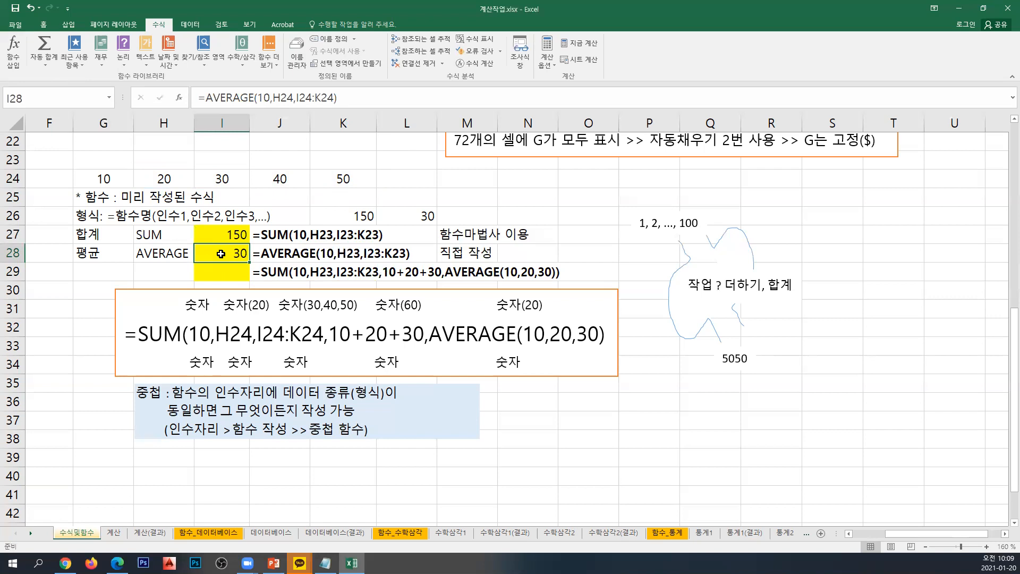
click(215, 235)
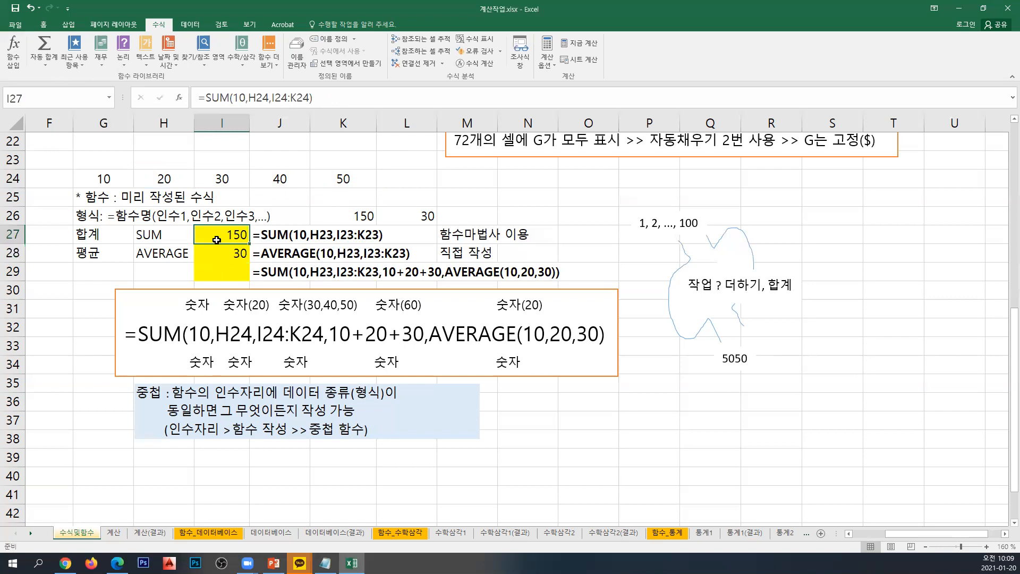
click(217, 257)
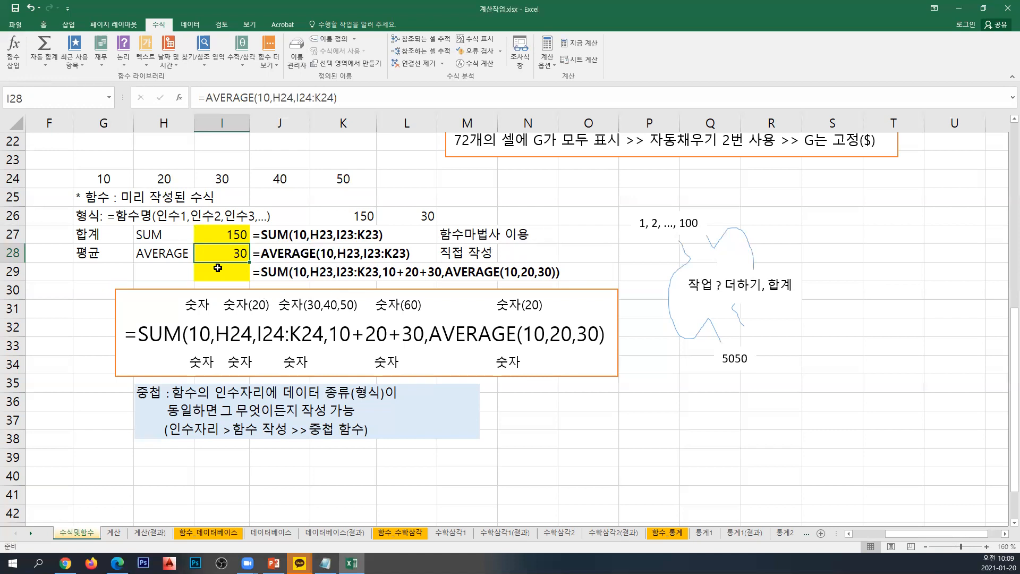
click(16, 8)
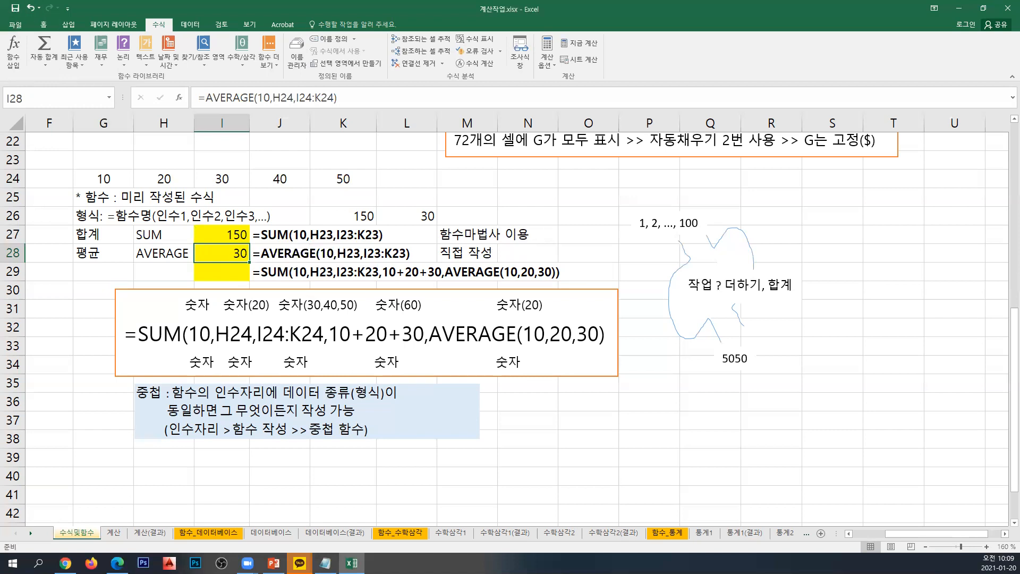